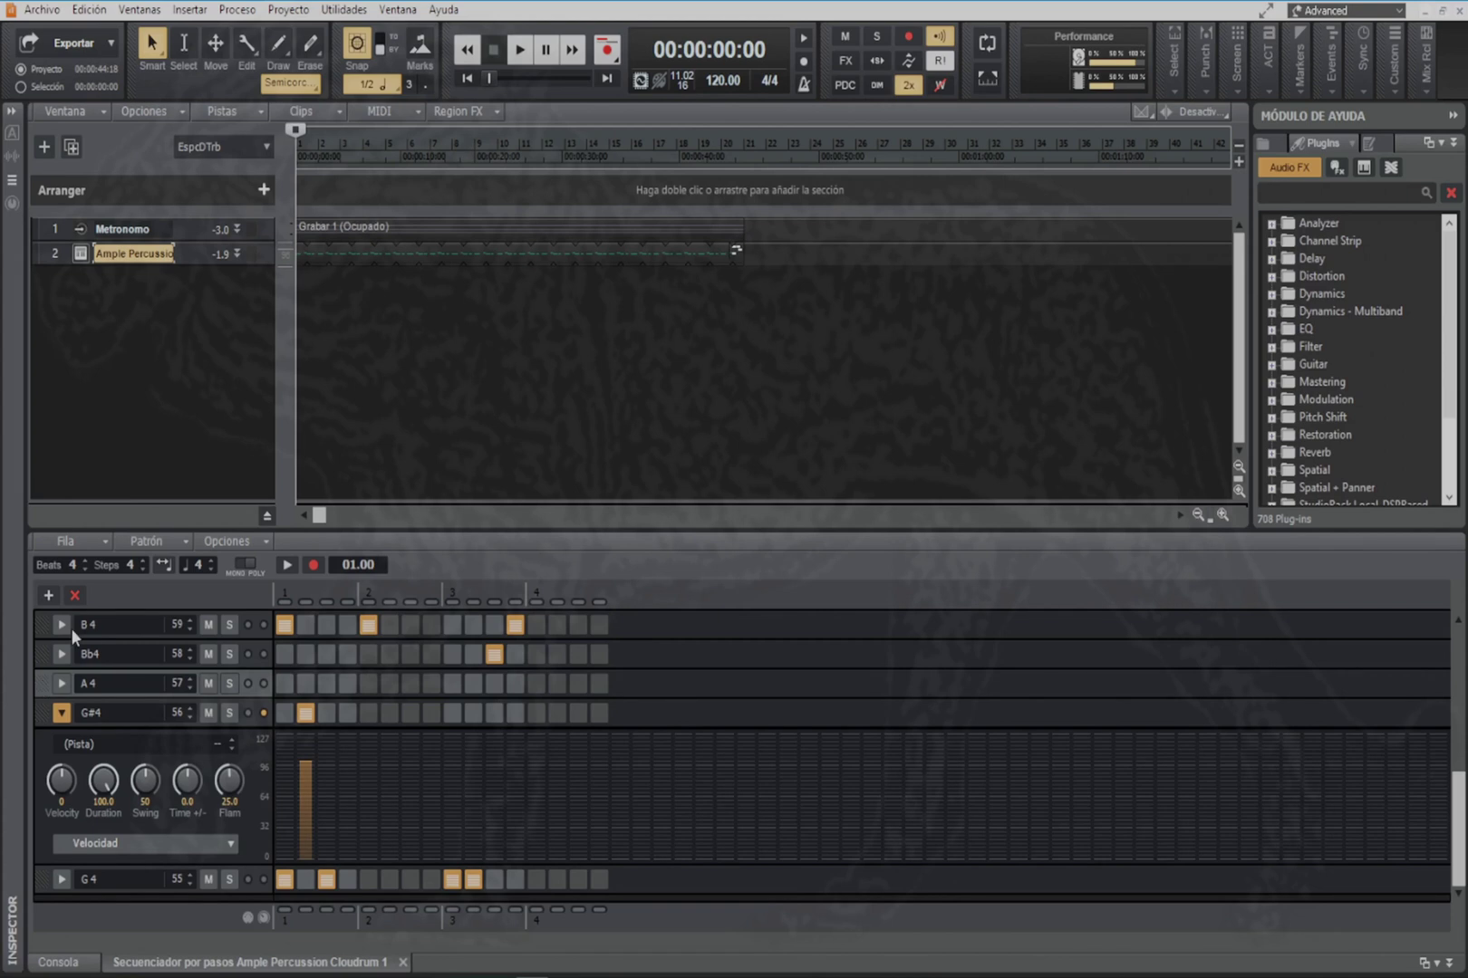
Step: Delete the empty A4, Db5 and D5 rows from the step sequencer
{"action": "left_click", "coordinate": [74, 596]}
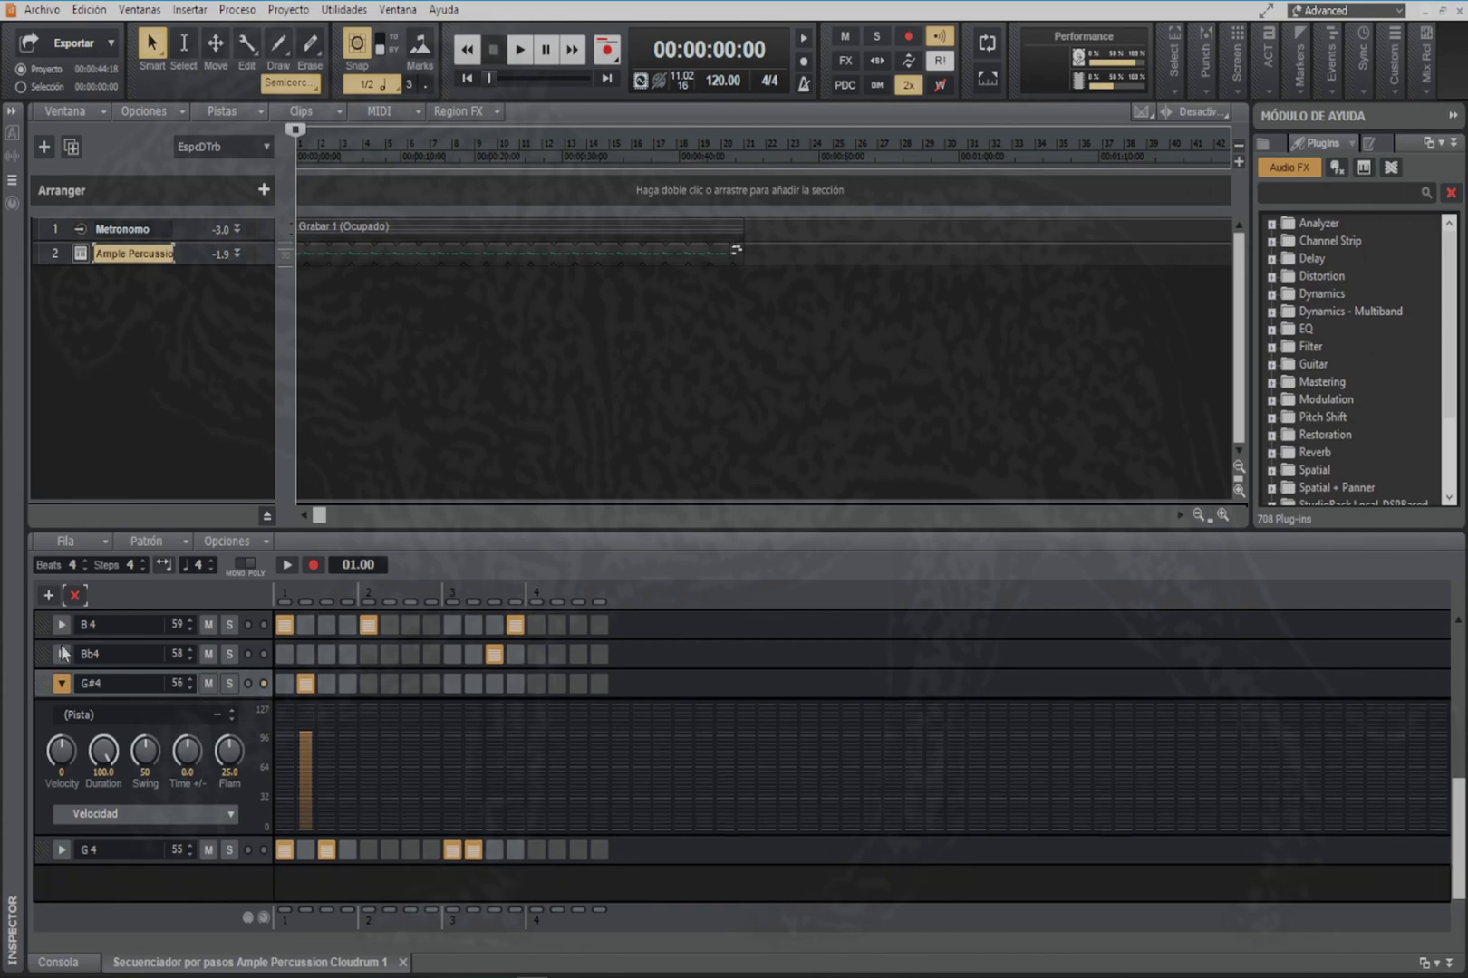
{"action": "scroll", "coordinate": [60, 634], "scroll_direction": "up", "scroll_amount": 3}
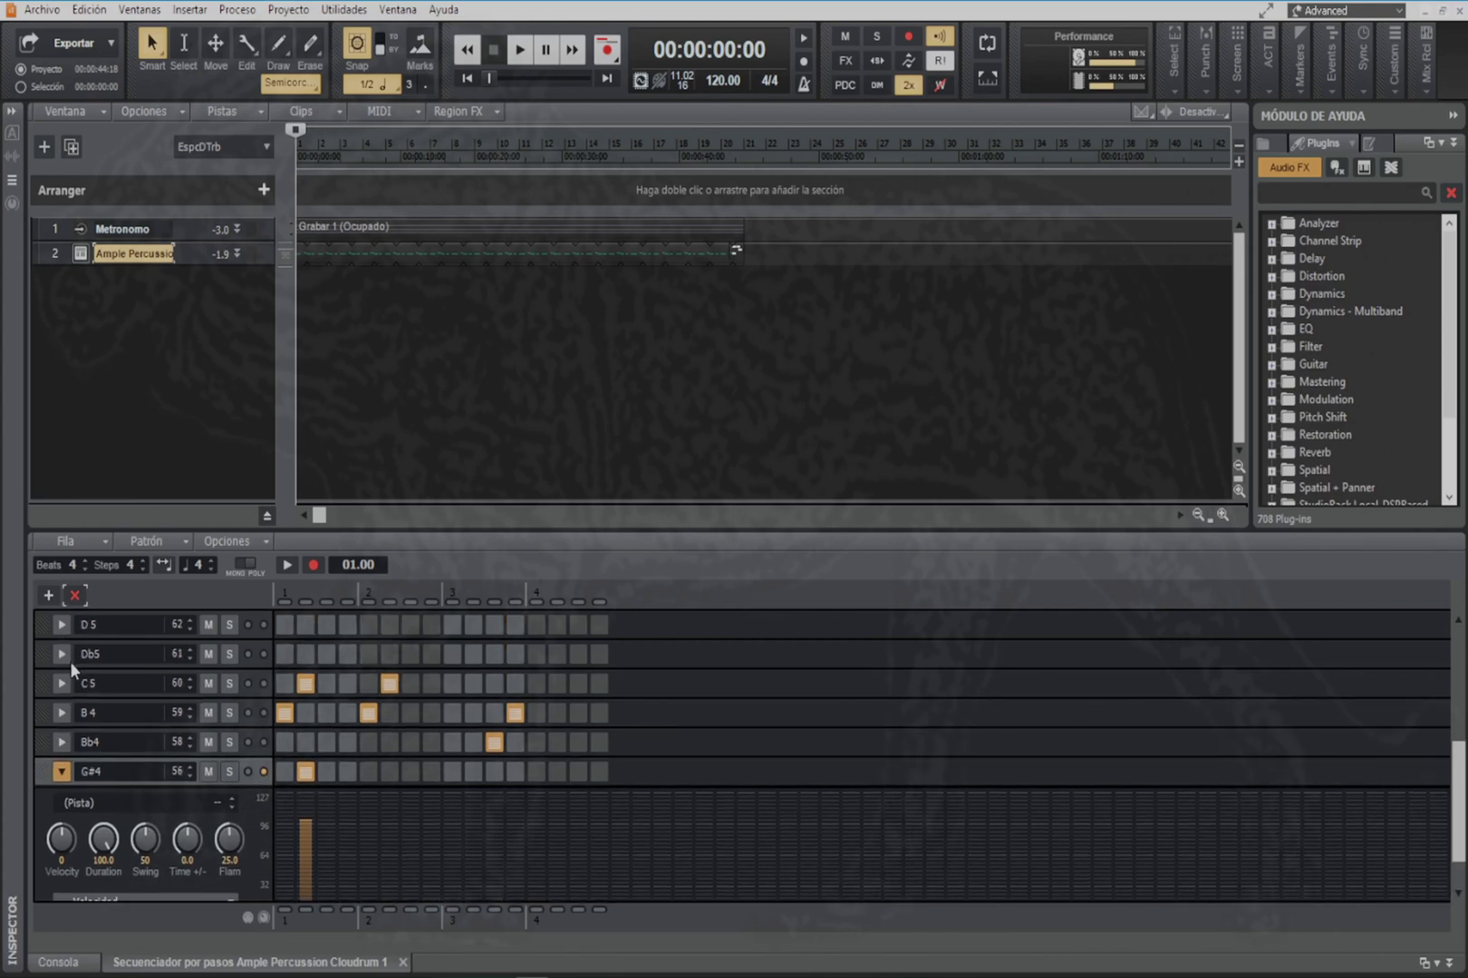
{"action": "left_click", "coordinate": [45, 651]}
{"action": "left_click", "coordinate": [76, 597]}
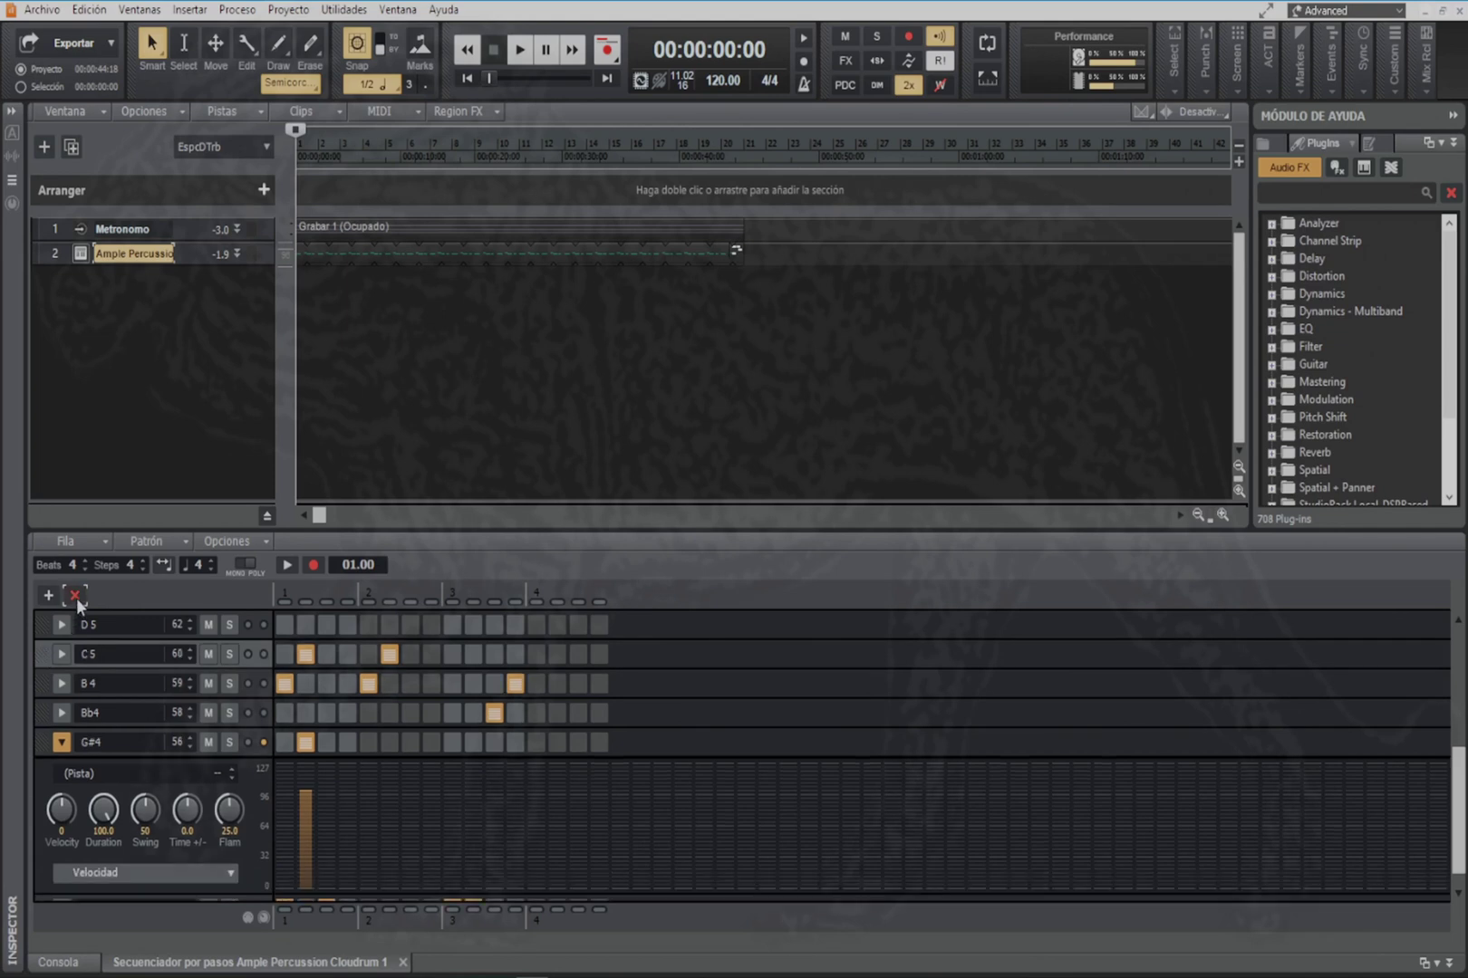
{"action": "left_click", "coordinate": [42, 626]}
{"action": "left_click", "coordinate": [70, 596]}
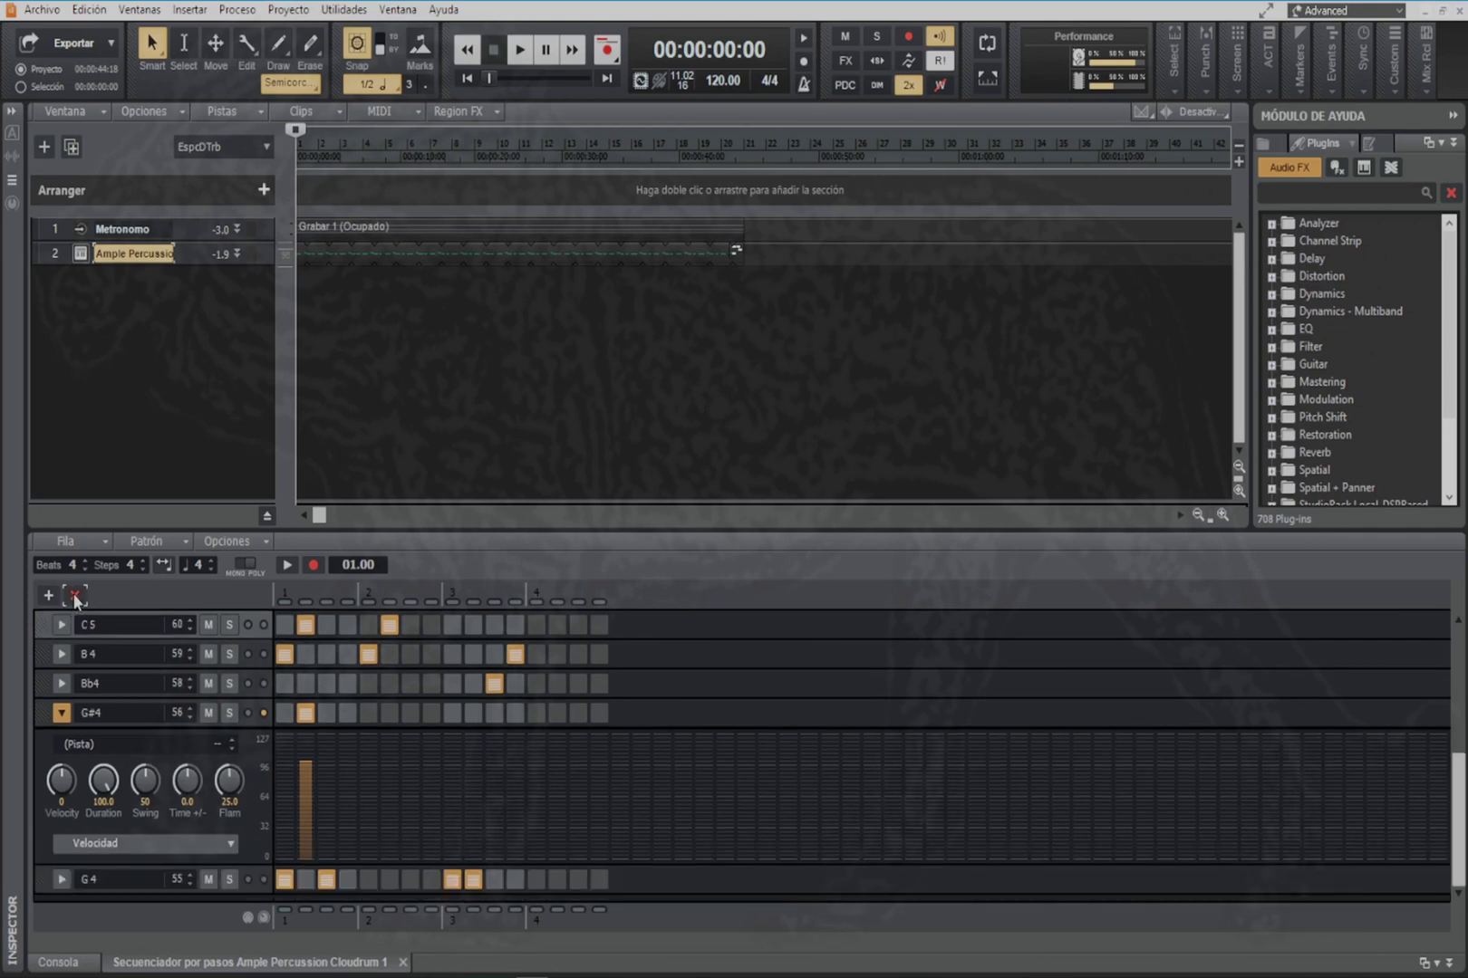
Step: Delete the empty Eb5 and E5 rows from the step sequencer
{"action": "scroll", "coordinate": [49, 658], "scroll_direction": "up", "scroll_amount": 4}
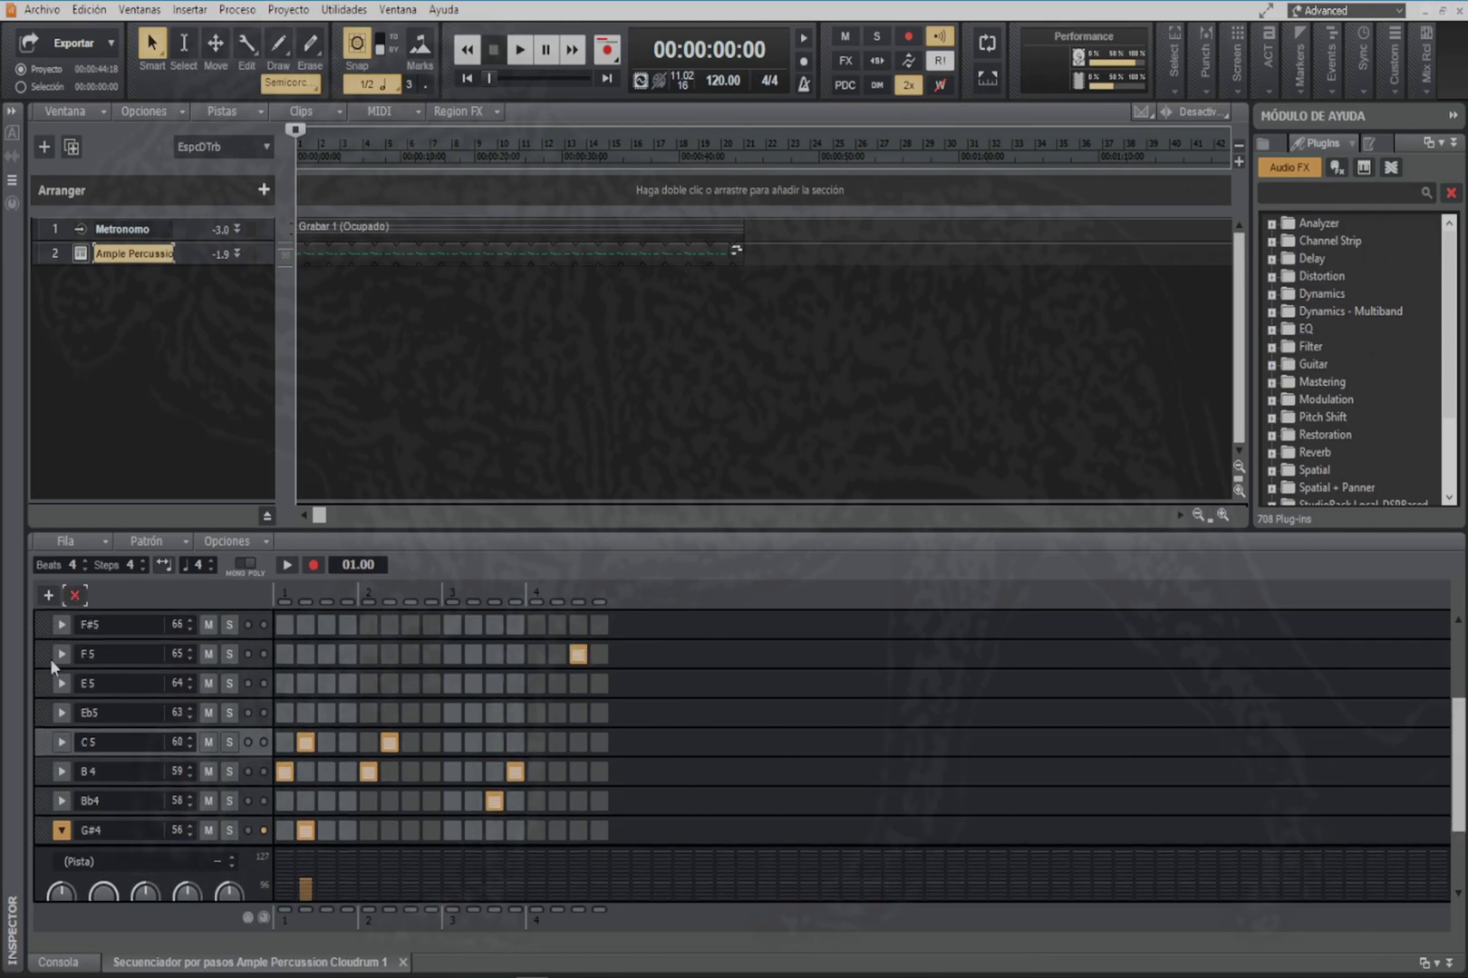
{"action": "left_click", "coordinate": [44, 707]}
{"action": "left_click", "coordinate": [74, 597]}
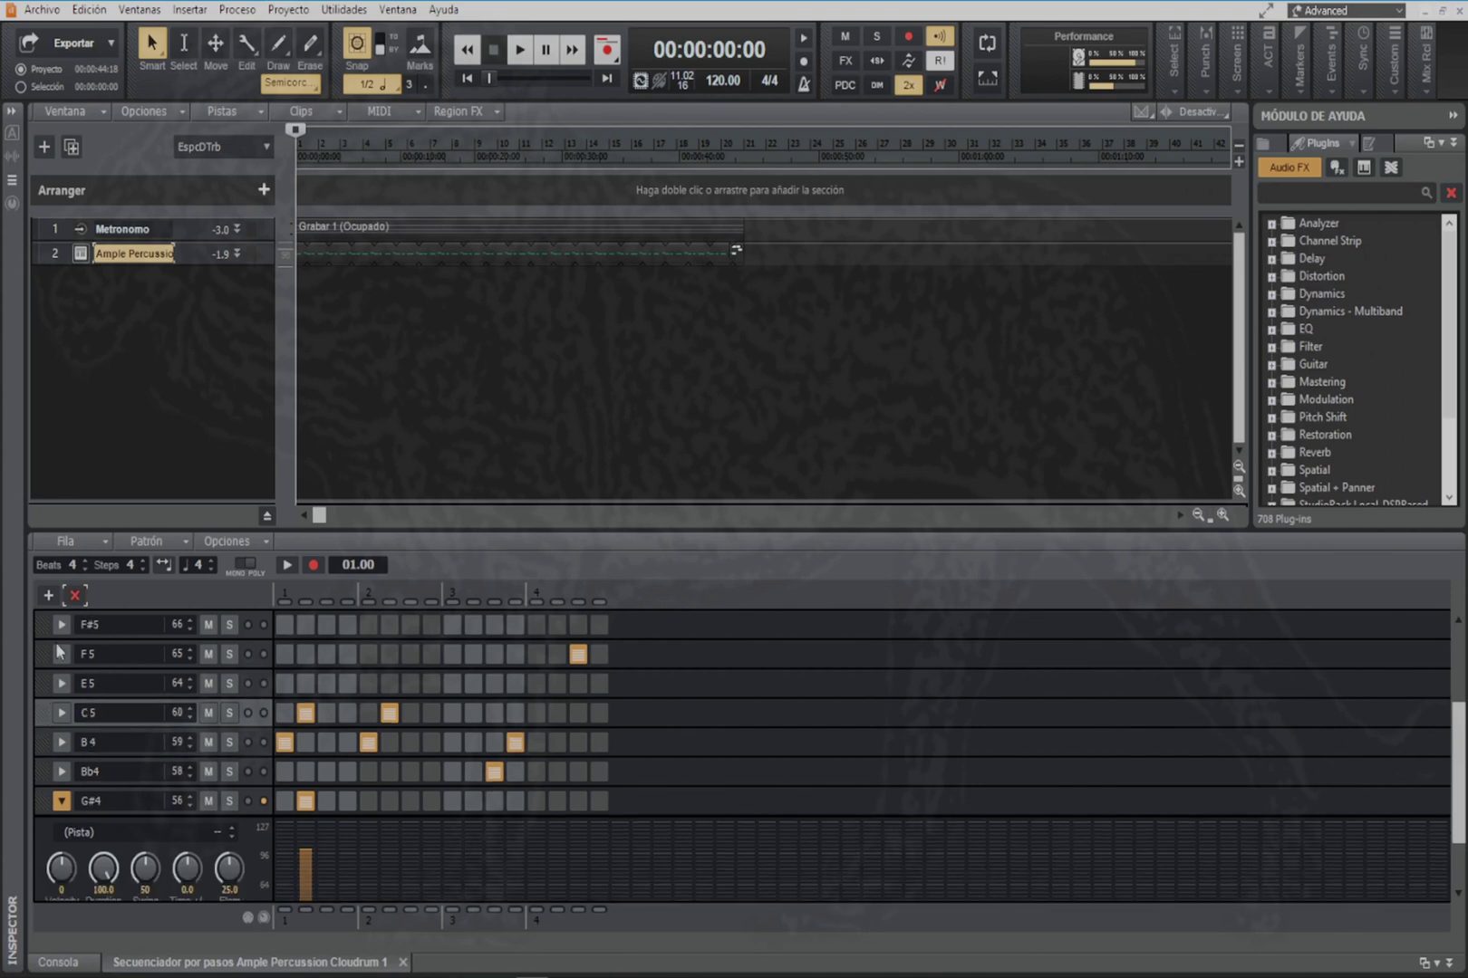
{"action": "left_click", "coordinate": [41, 681]}
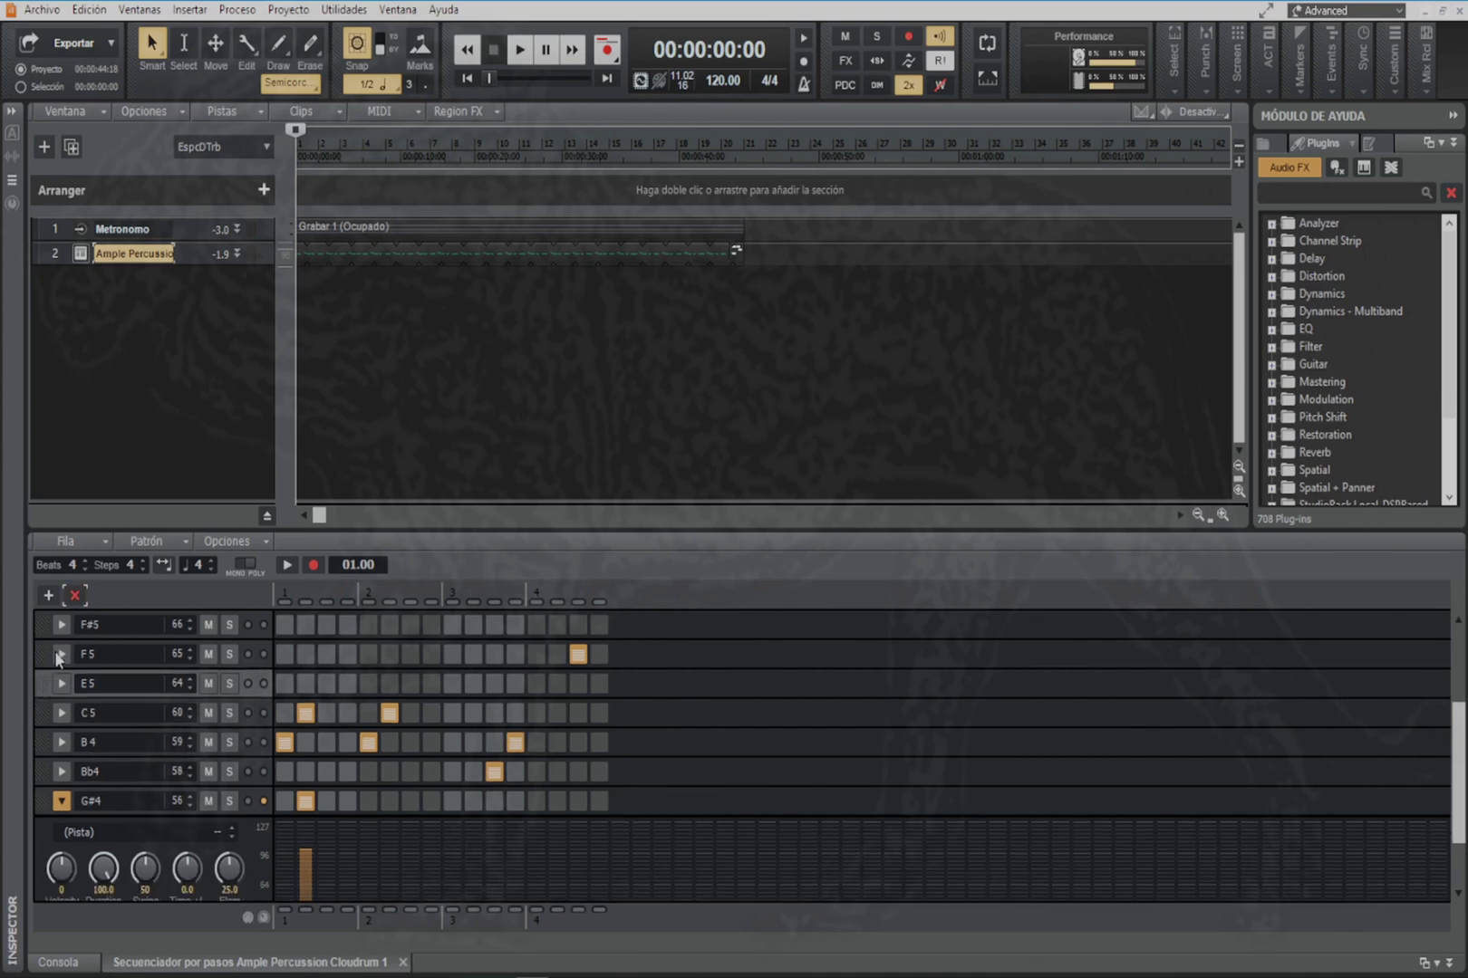
{"action": "left_click", "coordinate": [74, 597]}
Step: Delete the empty F#5 and G5 rows from the step sequencer
{"action": "scroll", "coordinate": [49, 650], "scroll_direction": "up", "scroll_amount": 3}
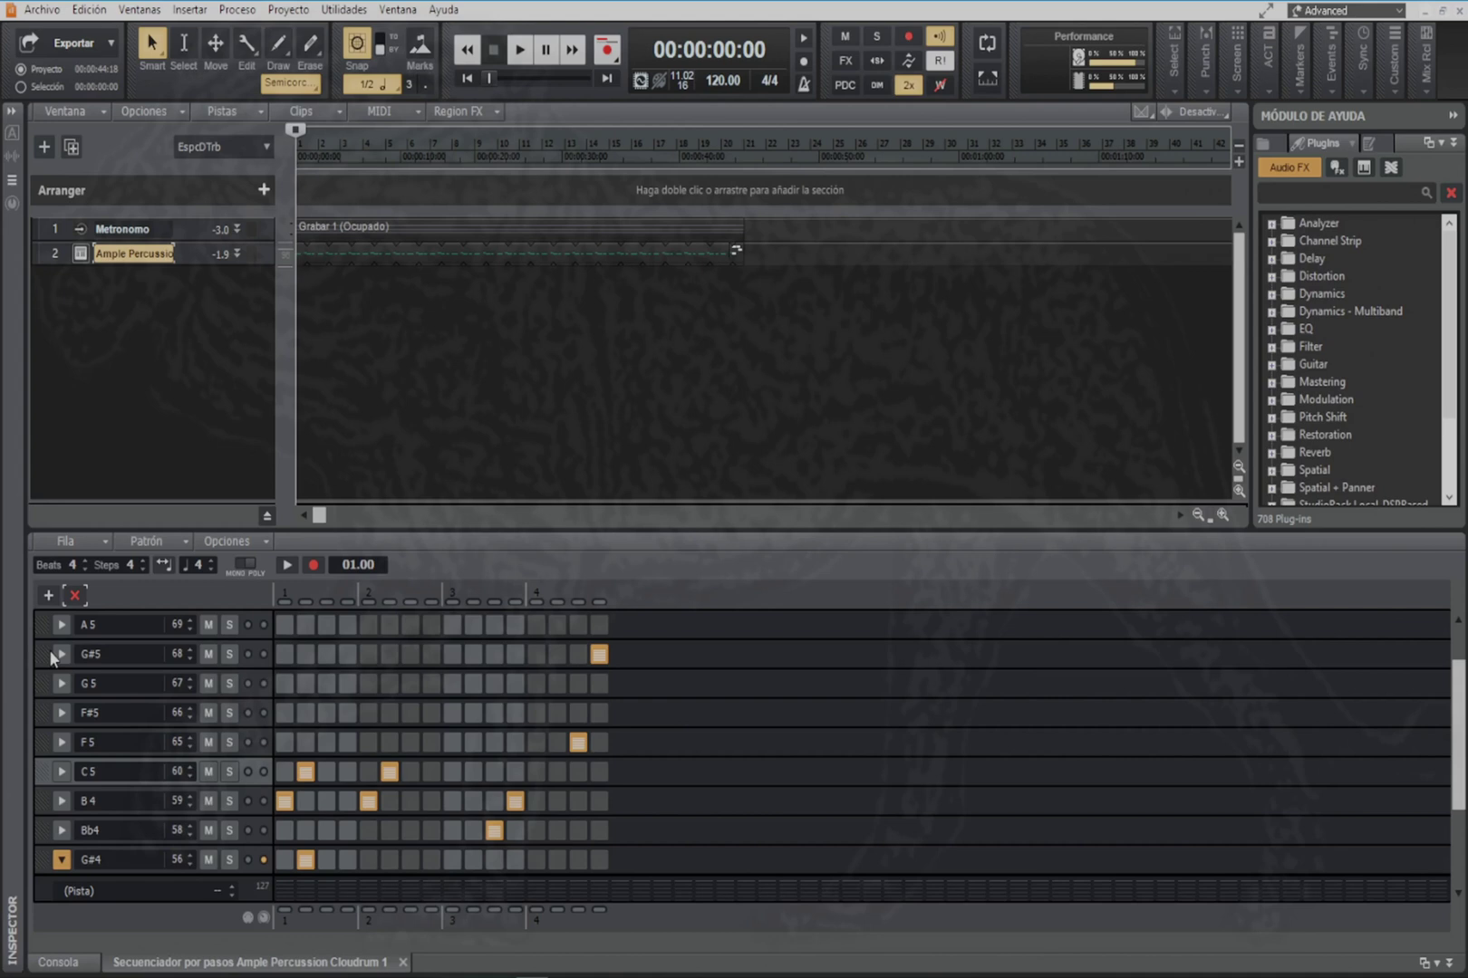
{"action": "left_click", "coordinate": [41, 714]}
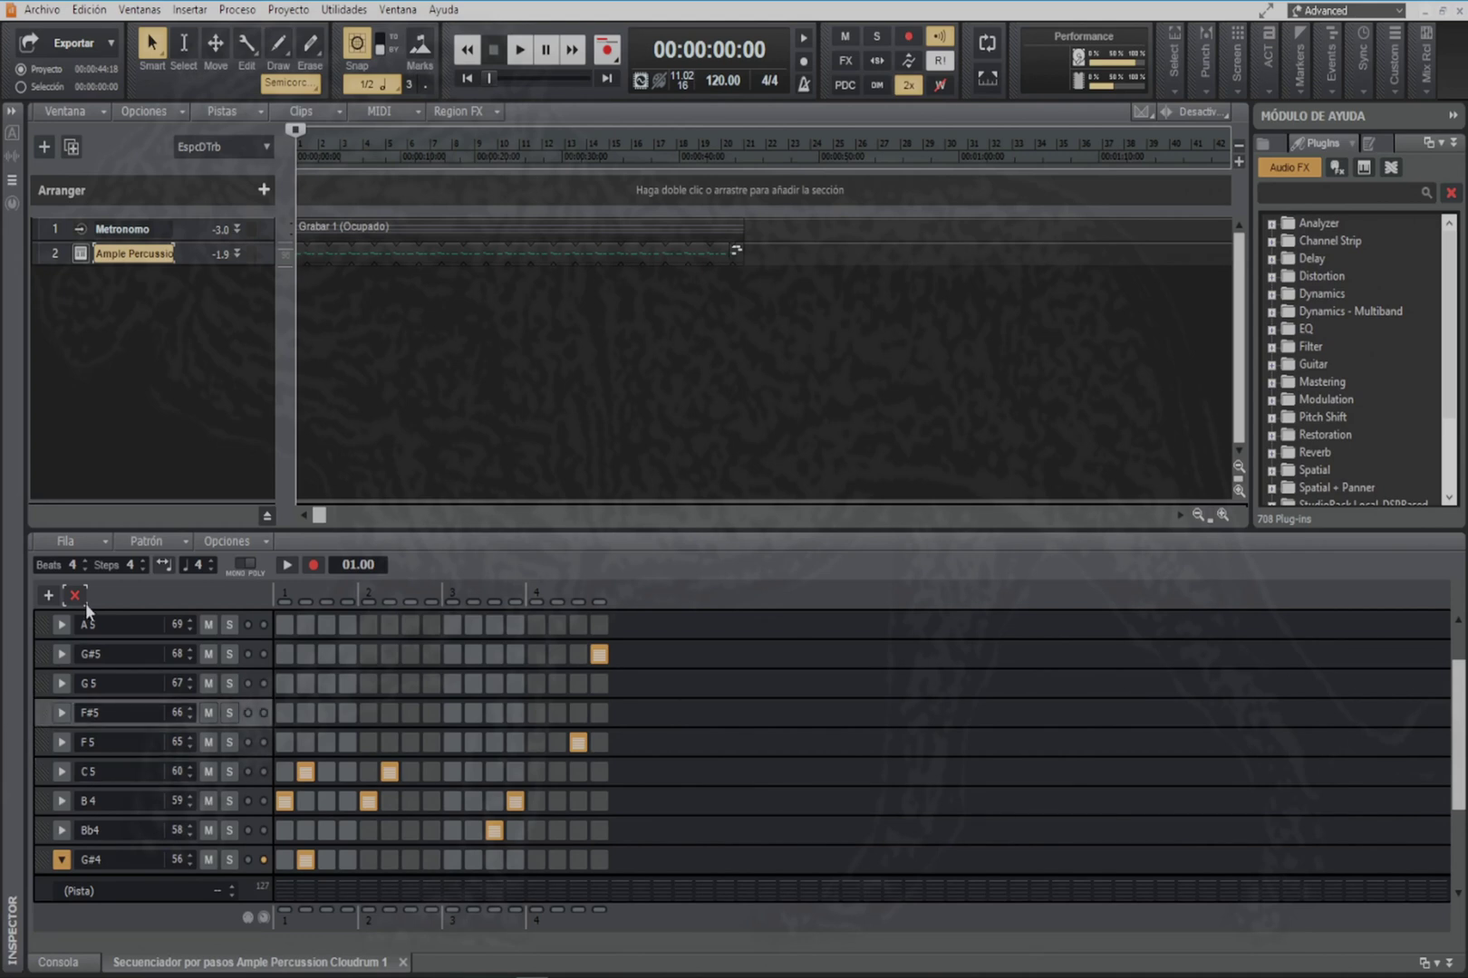
{"action": "left_click", "coordinate": [75, 596]}
{"action": "left_click", "coordinate": [46, 682]}
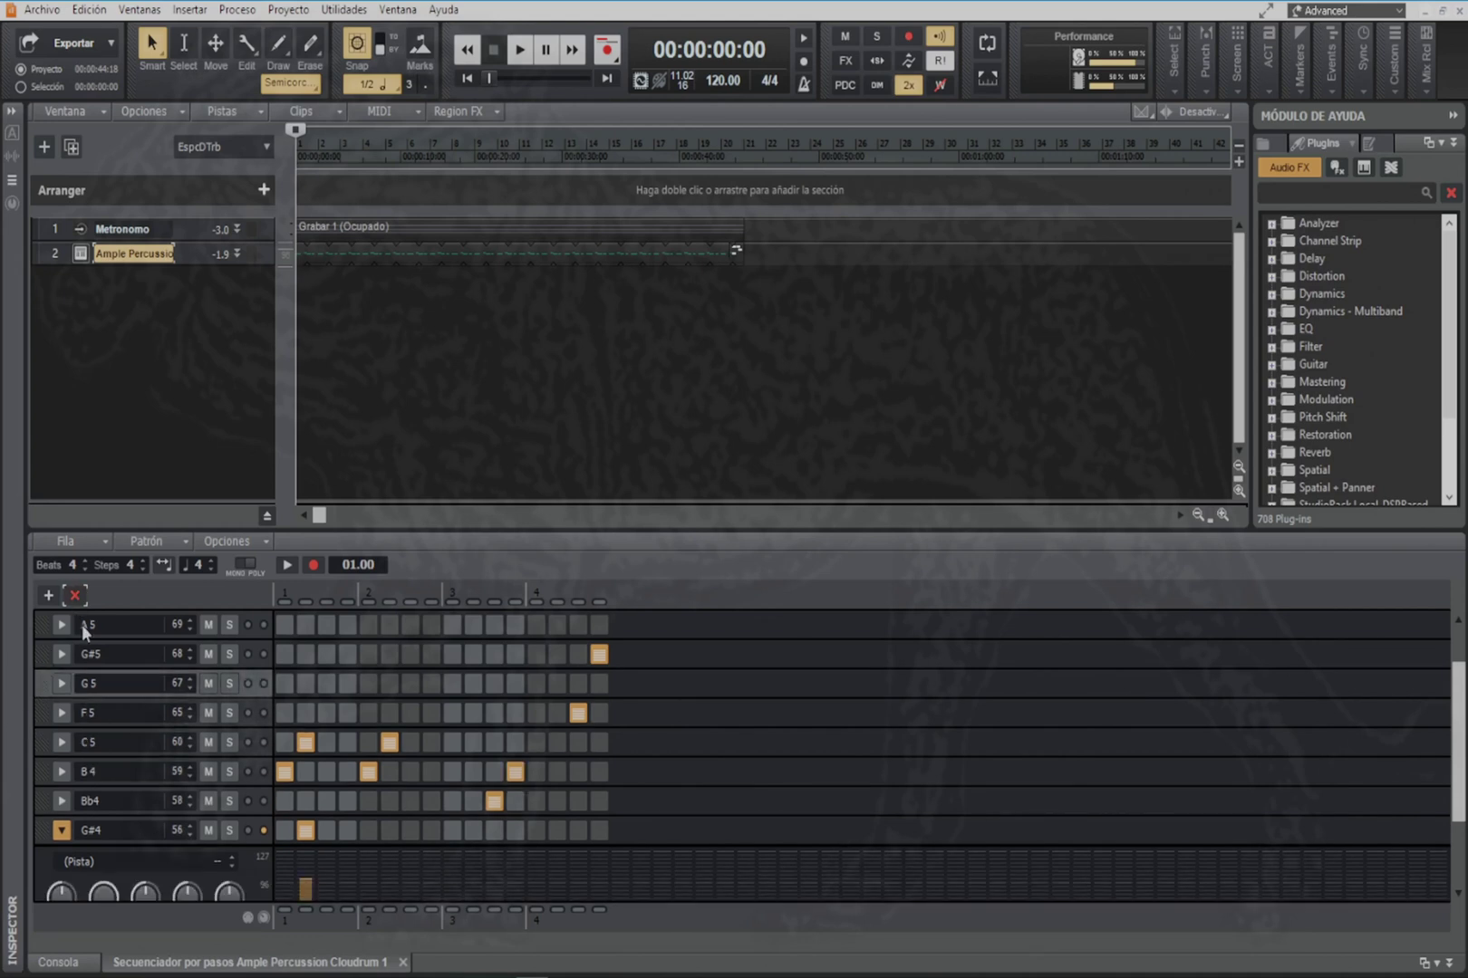
{"action": "left_click", "coordinate": [74, 596]}
Step: Delete the empty A5, Bb5 and B5 rows and play back the remaining pattern briefly
{"action": "scroll", "coordinate": [55, 655], "scroll_direction": "up", "scroll_amount": 2}
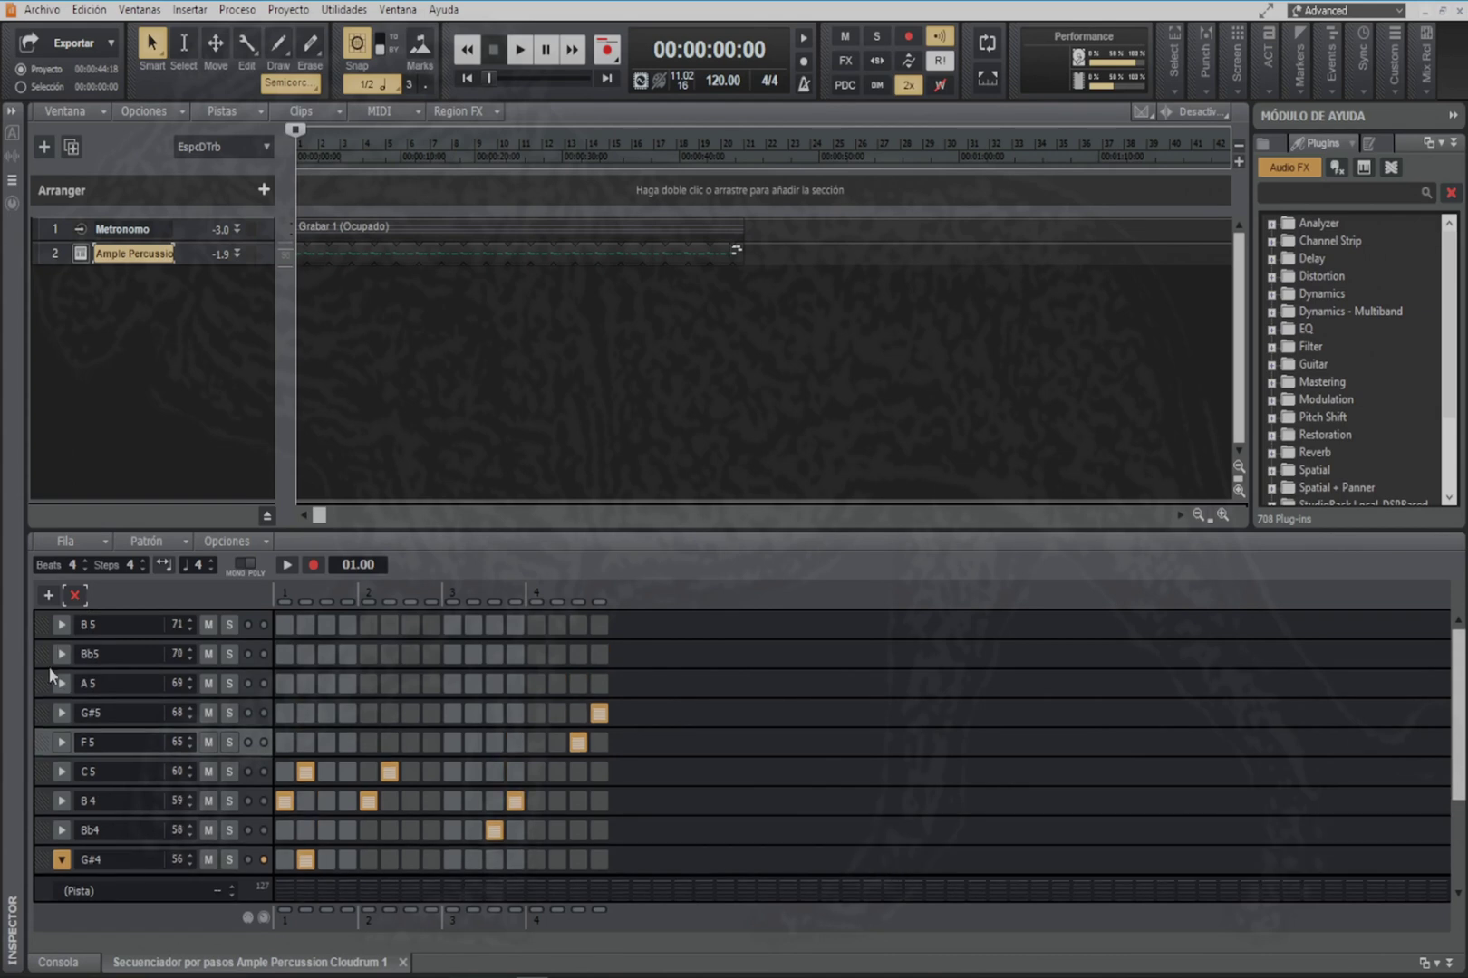
{"action": "left_click", "coordinate": [40, 682]}
{"action": "left_click", "coordinate": [47, 621]}
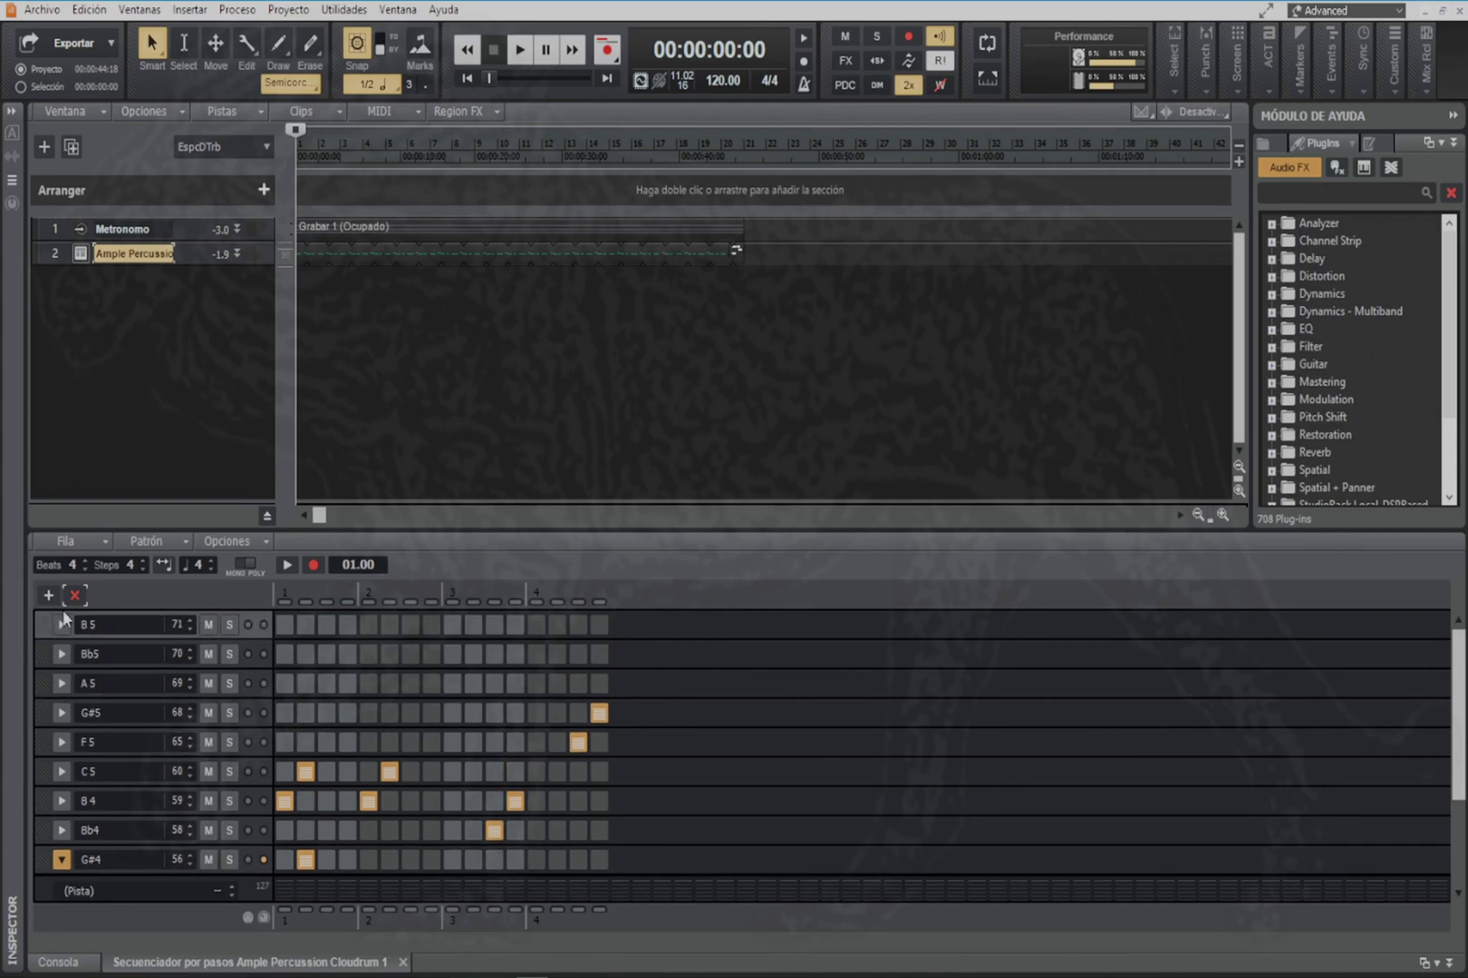
{"action": "left_click", "coordinate": [74, 596]}
{"action": "left_click", "coordinate": [74, 596]}
{"action": "left_click", "coordinate": [74, 596]}
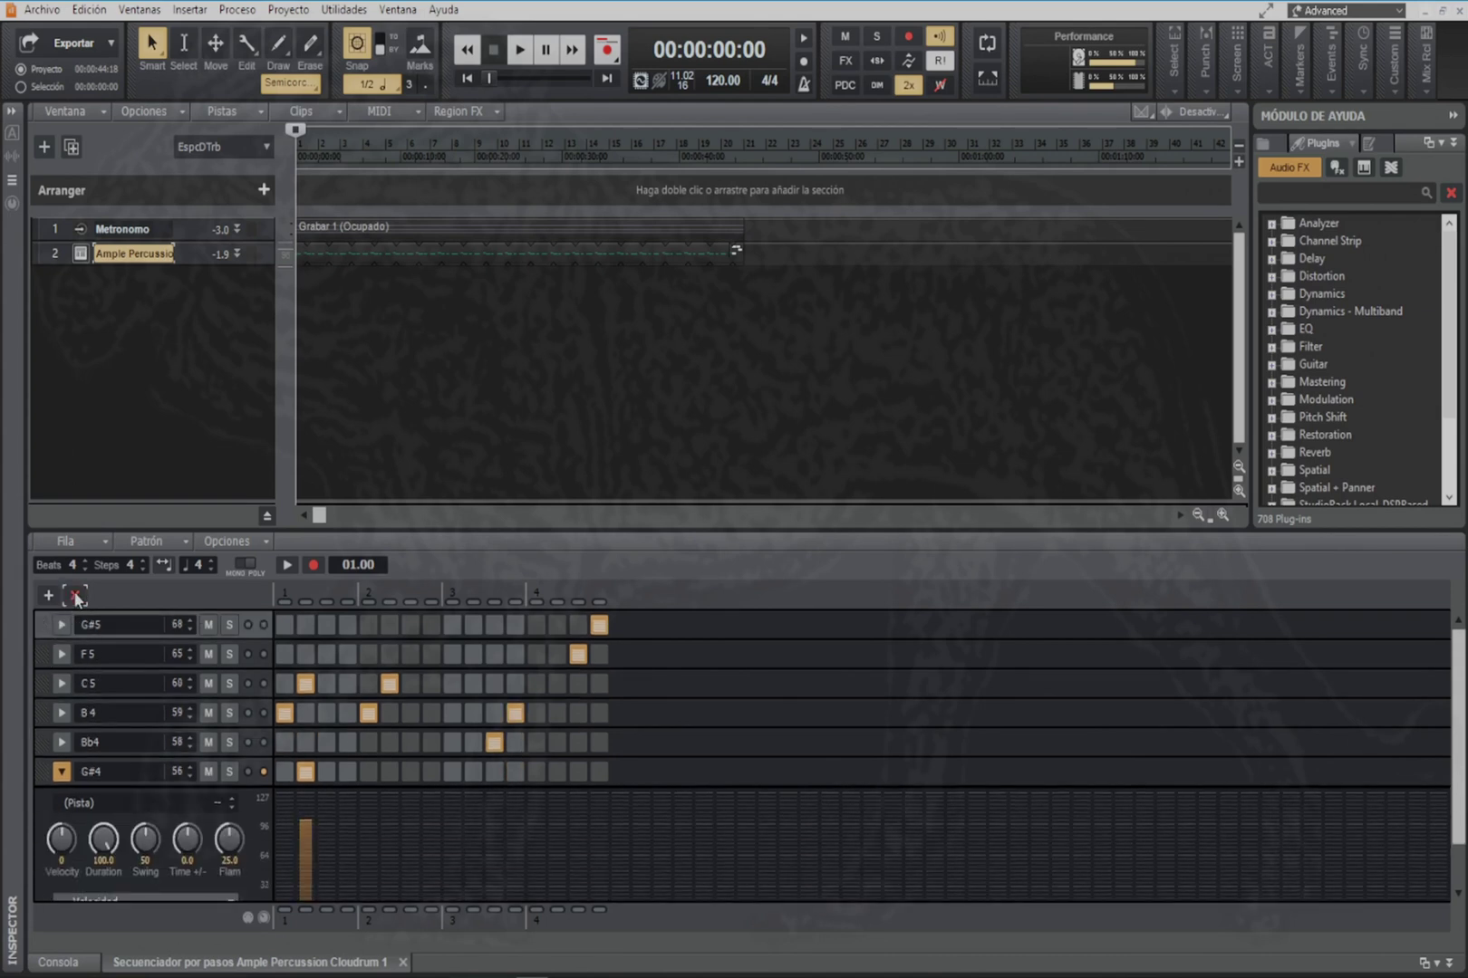
{"action": "key", "text": "space"}
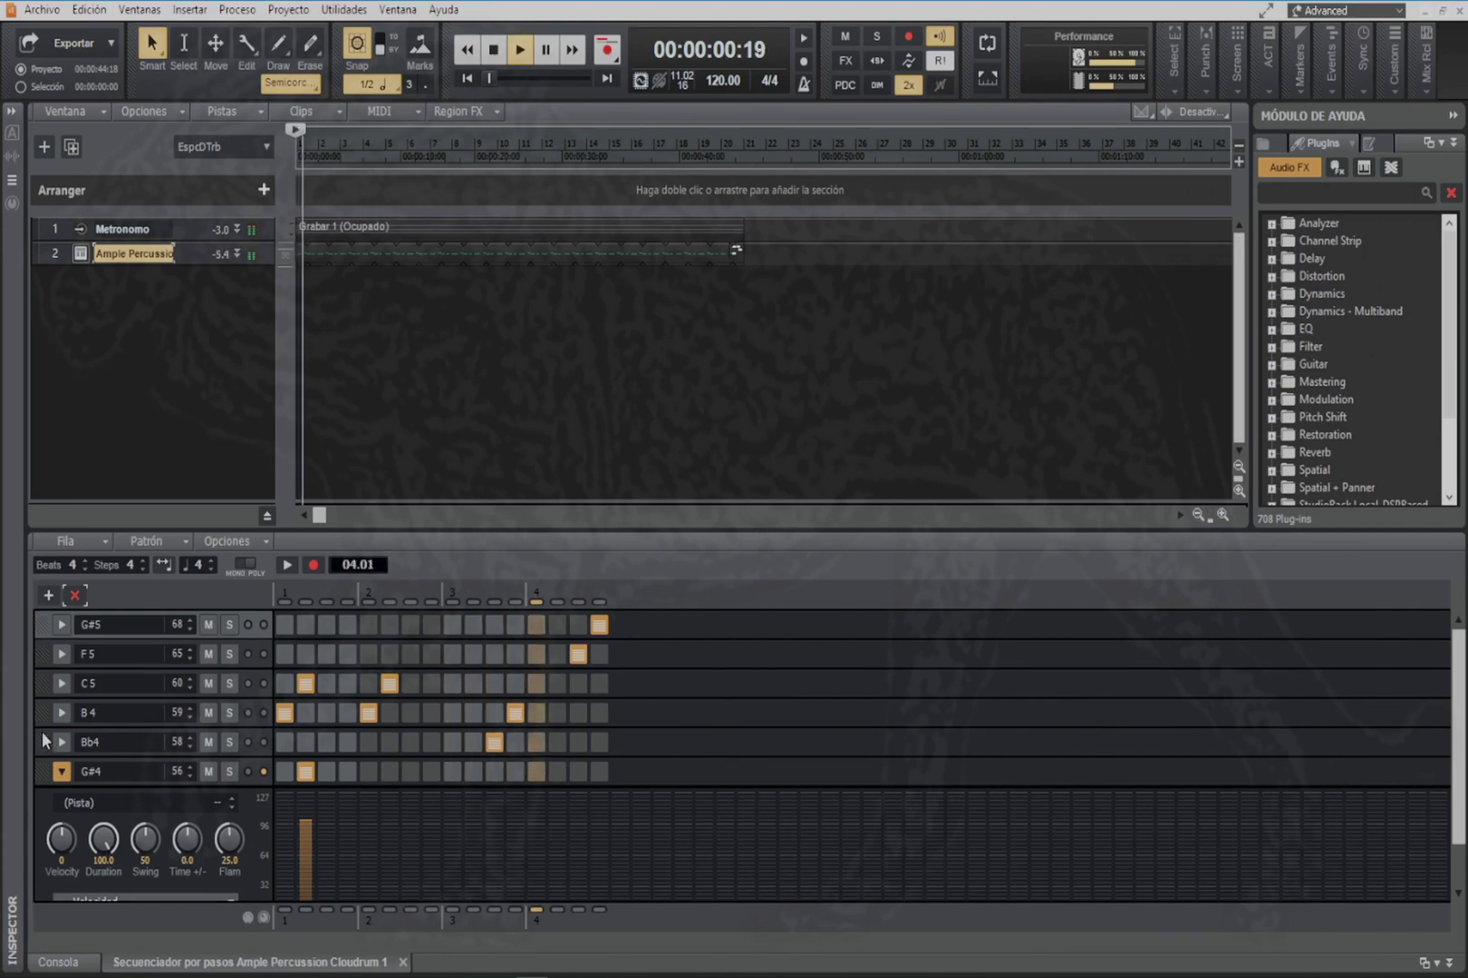
{"action": "key", "text": "space"}
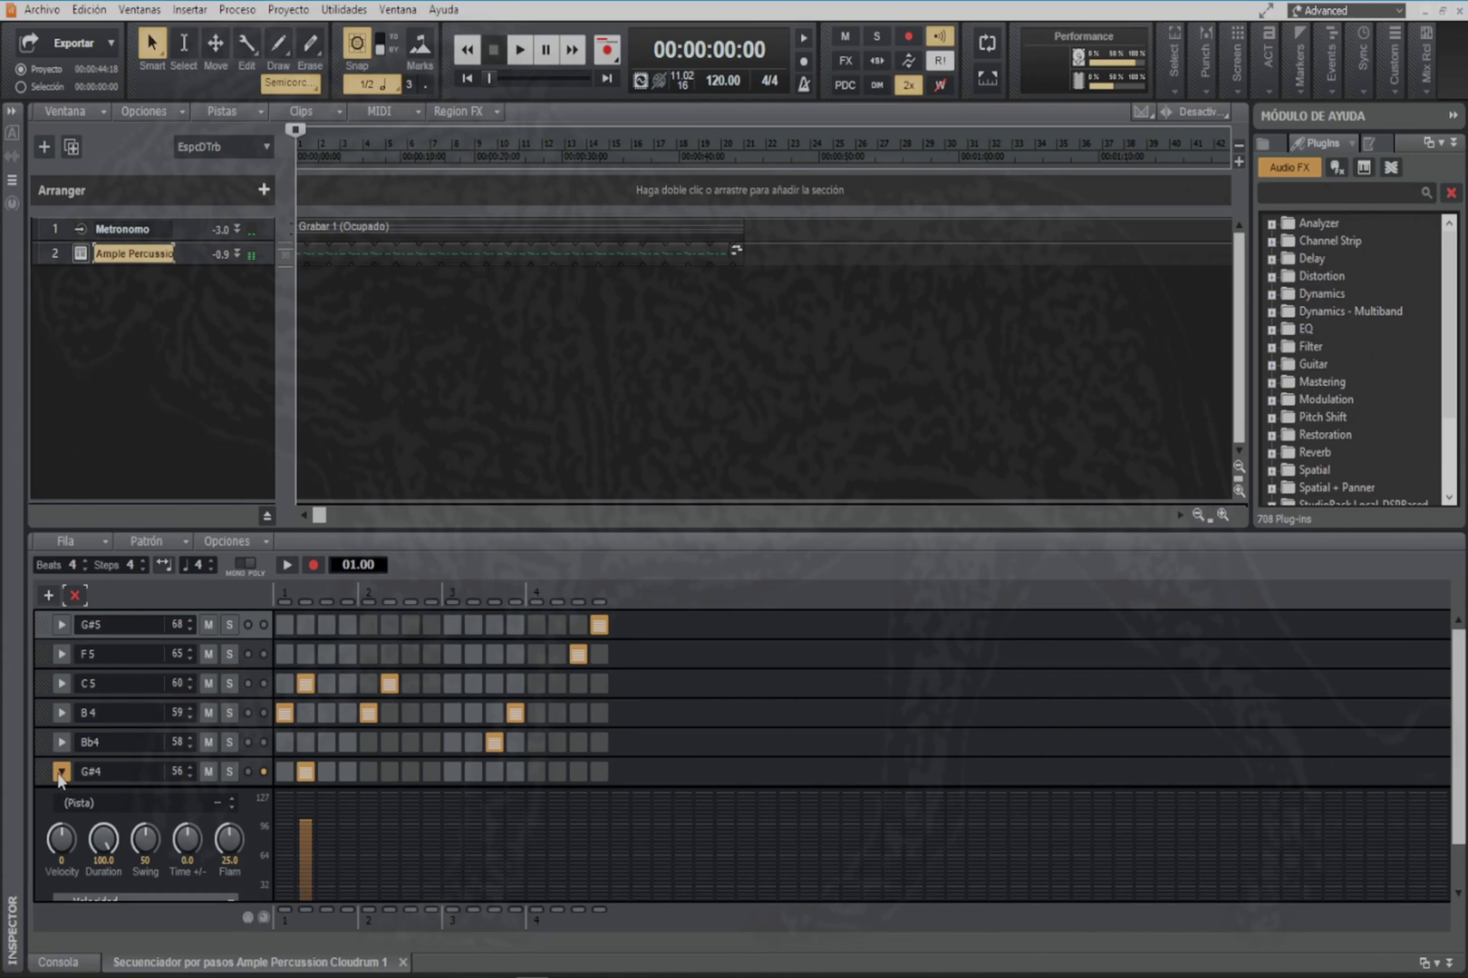
Step: Lower the velocity of the G#4 row's note on step 2 to about 45
{"action": "scroll", "coordinate": [46, 778], "scroll_direction": "down", "scroll_amount": 2}
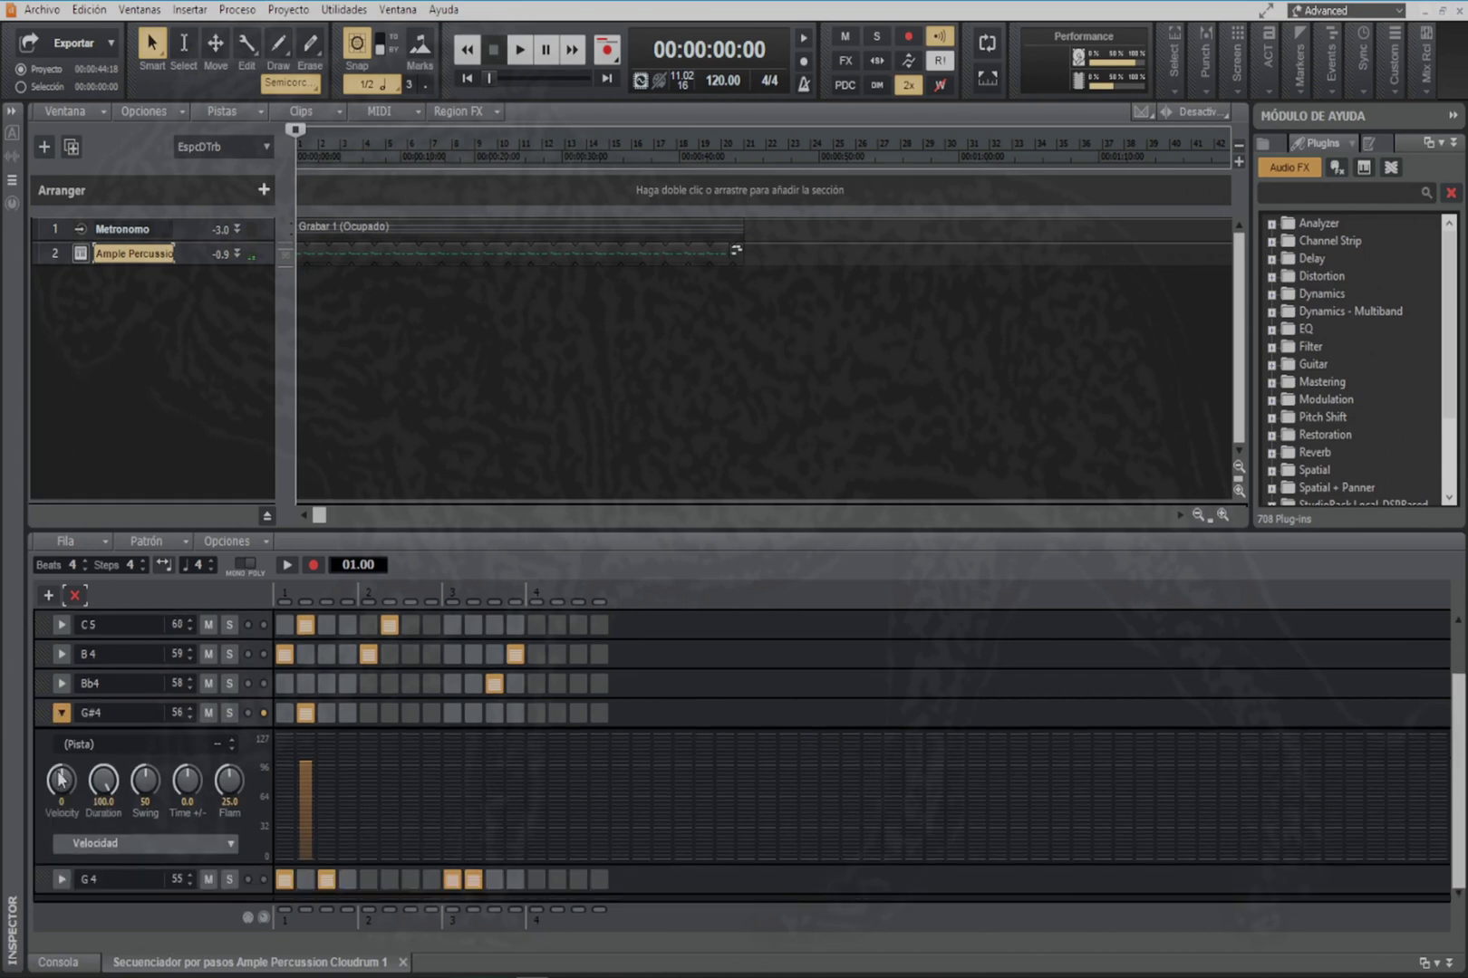
{"action": "mouse_move", "coordinate": [94, 790]}
{"action": "mouse_move", "coordinate": [142, 784]}
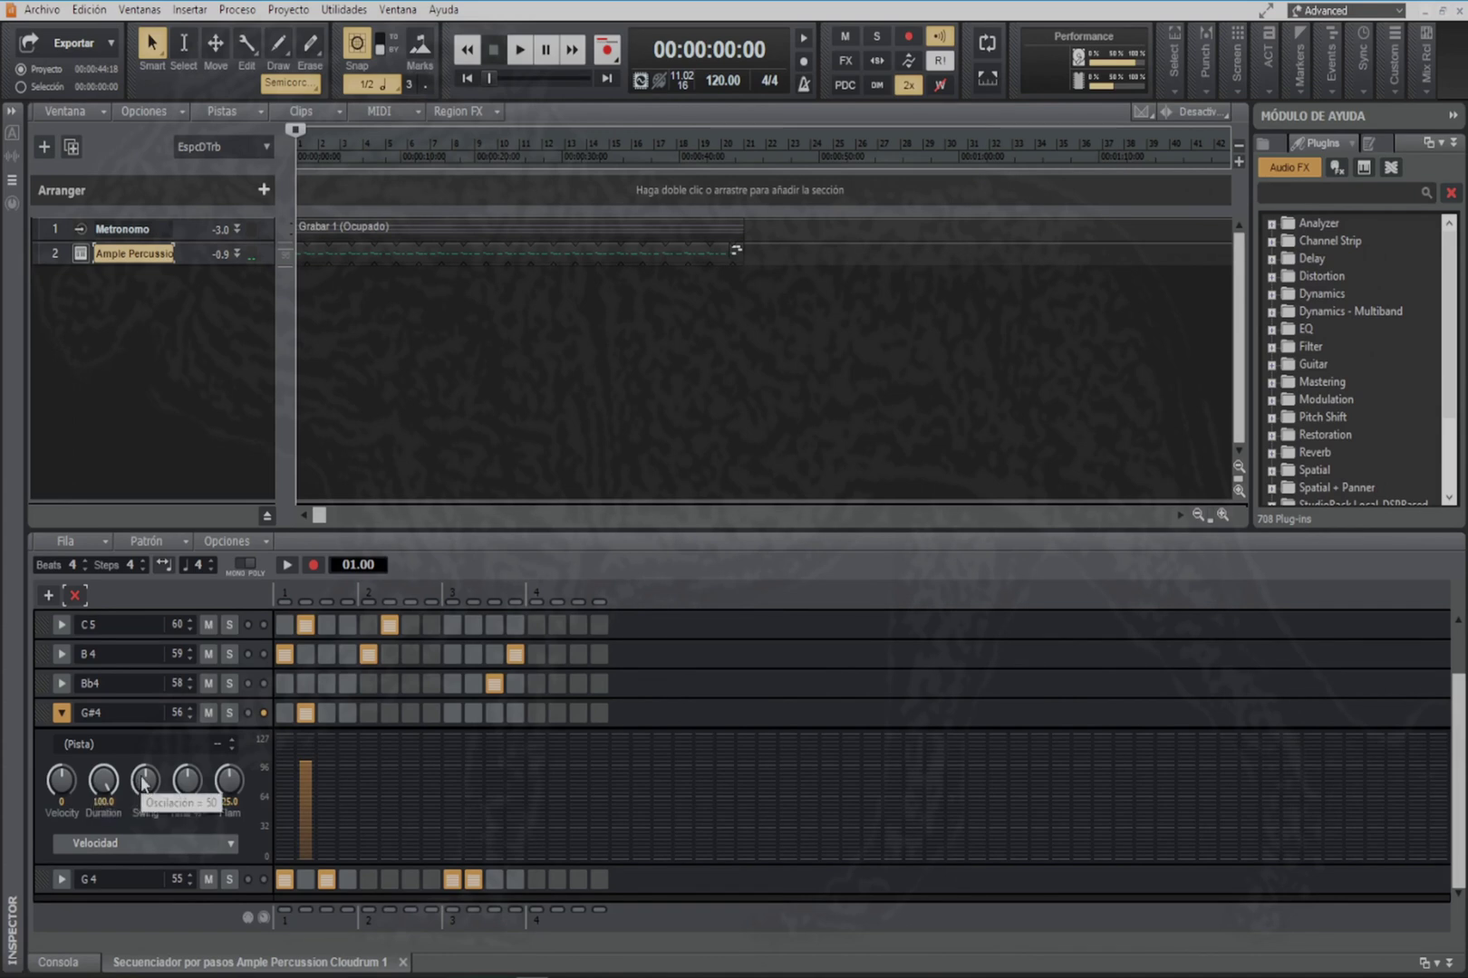
{"action": "mouse_move", "coordinate": [190, 789]}
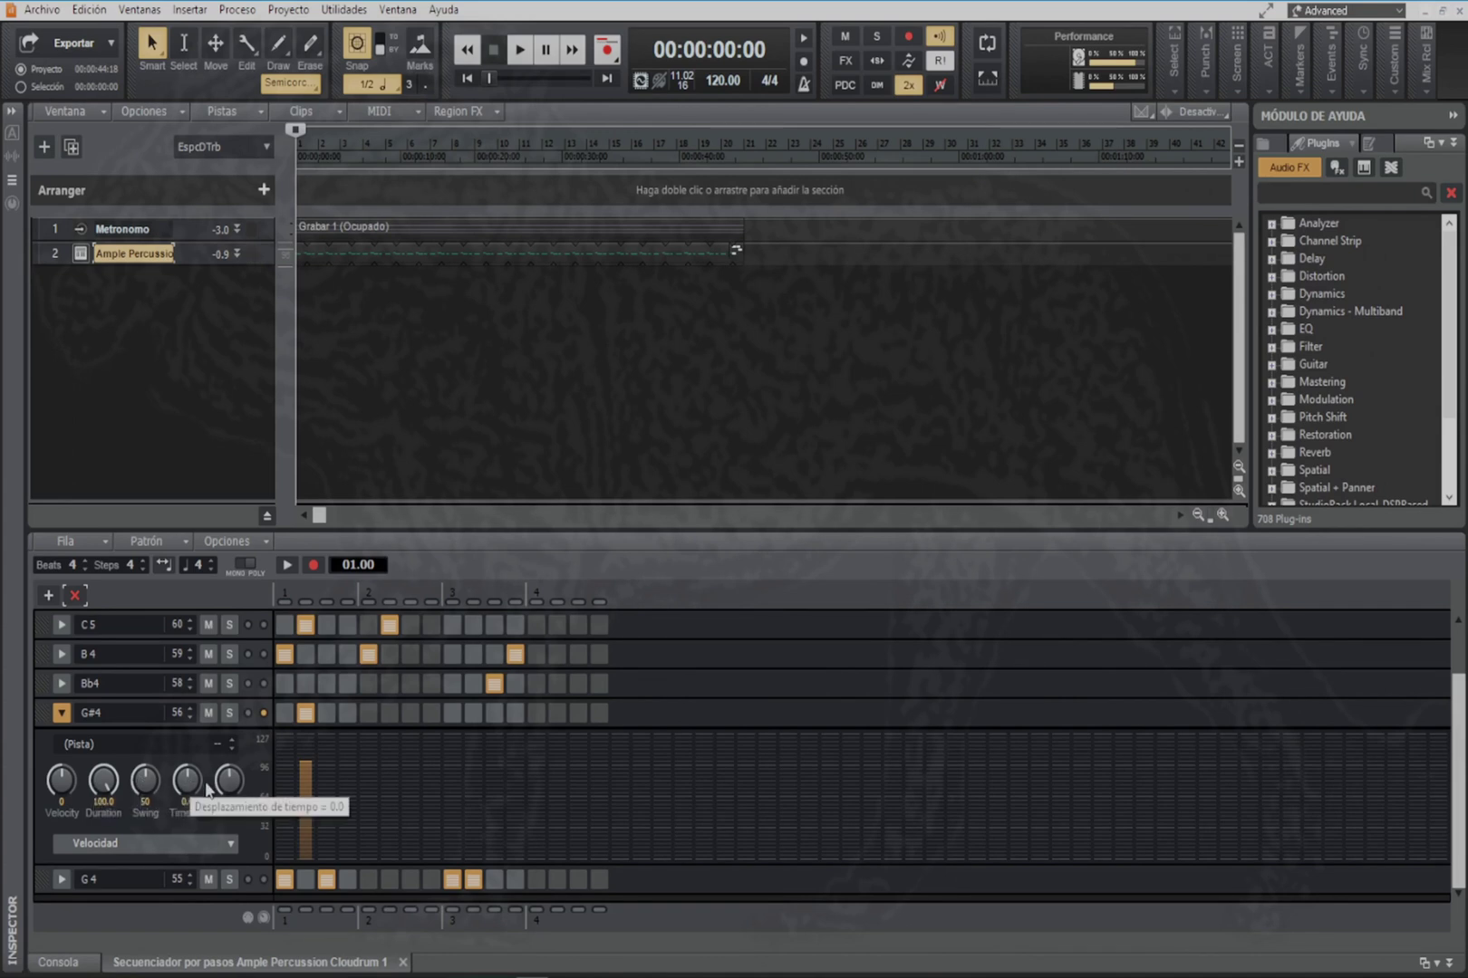
{"action": "left_click_drag", "start_coordinate": [305, 803], "coordinate": [301, 793]}
{"action": "left_click", "coordinate": [302, 815]}
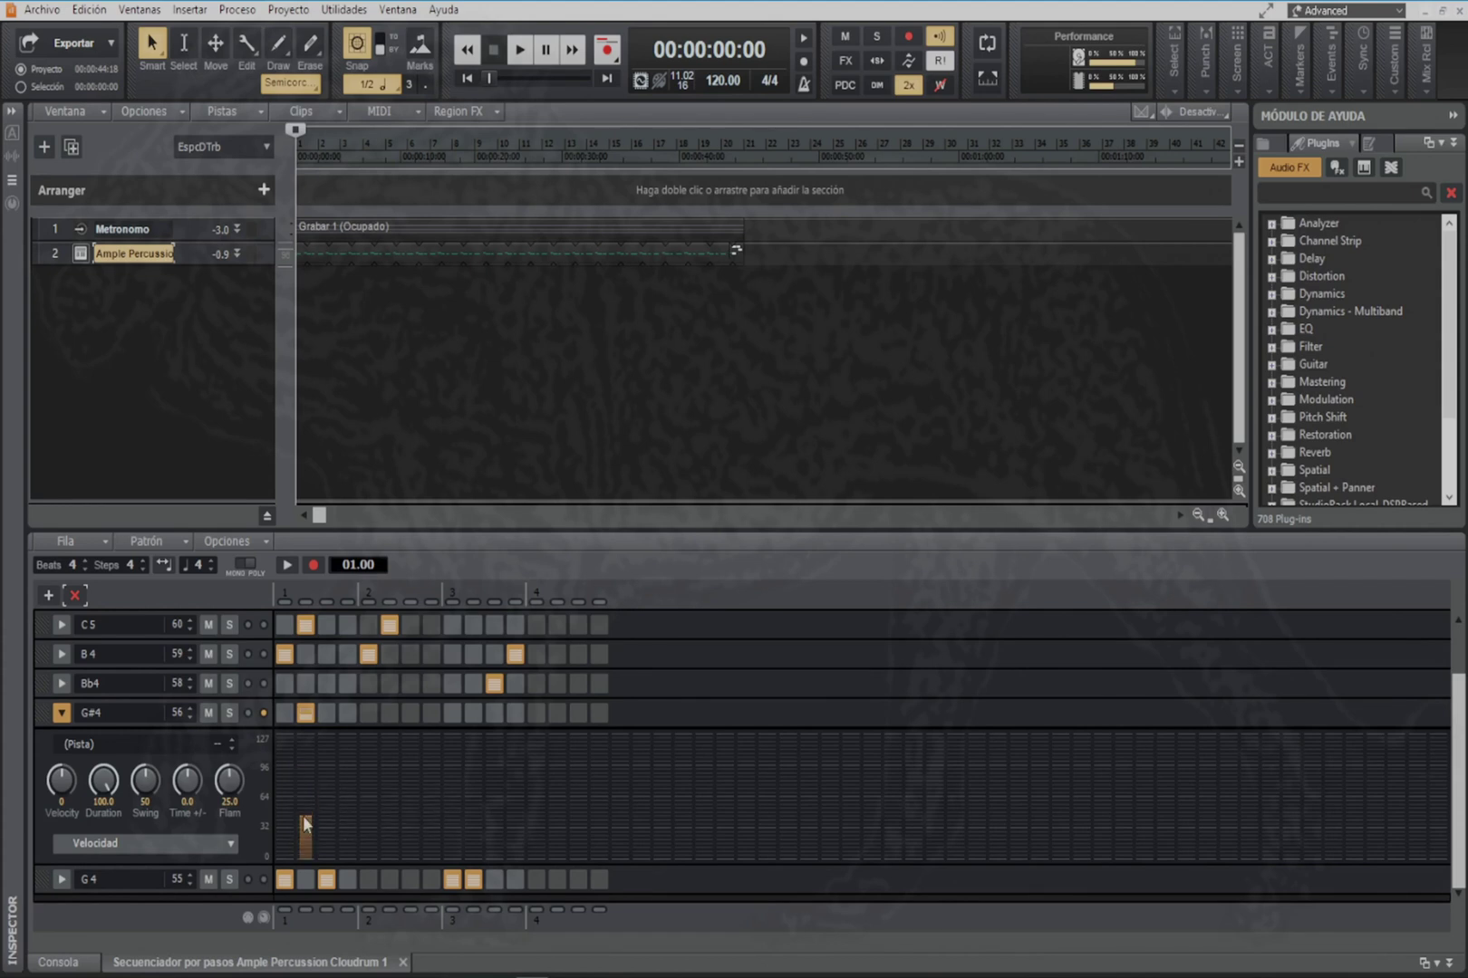
Step: Lower the G4 row's note velocities to about 50, 60, 72 and 52 on steps 1, 3, 9 and 10
{"action": "left_click", "coordinate": [60, 879]}
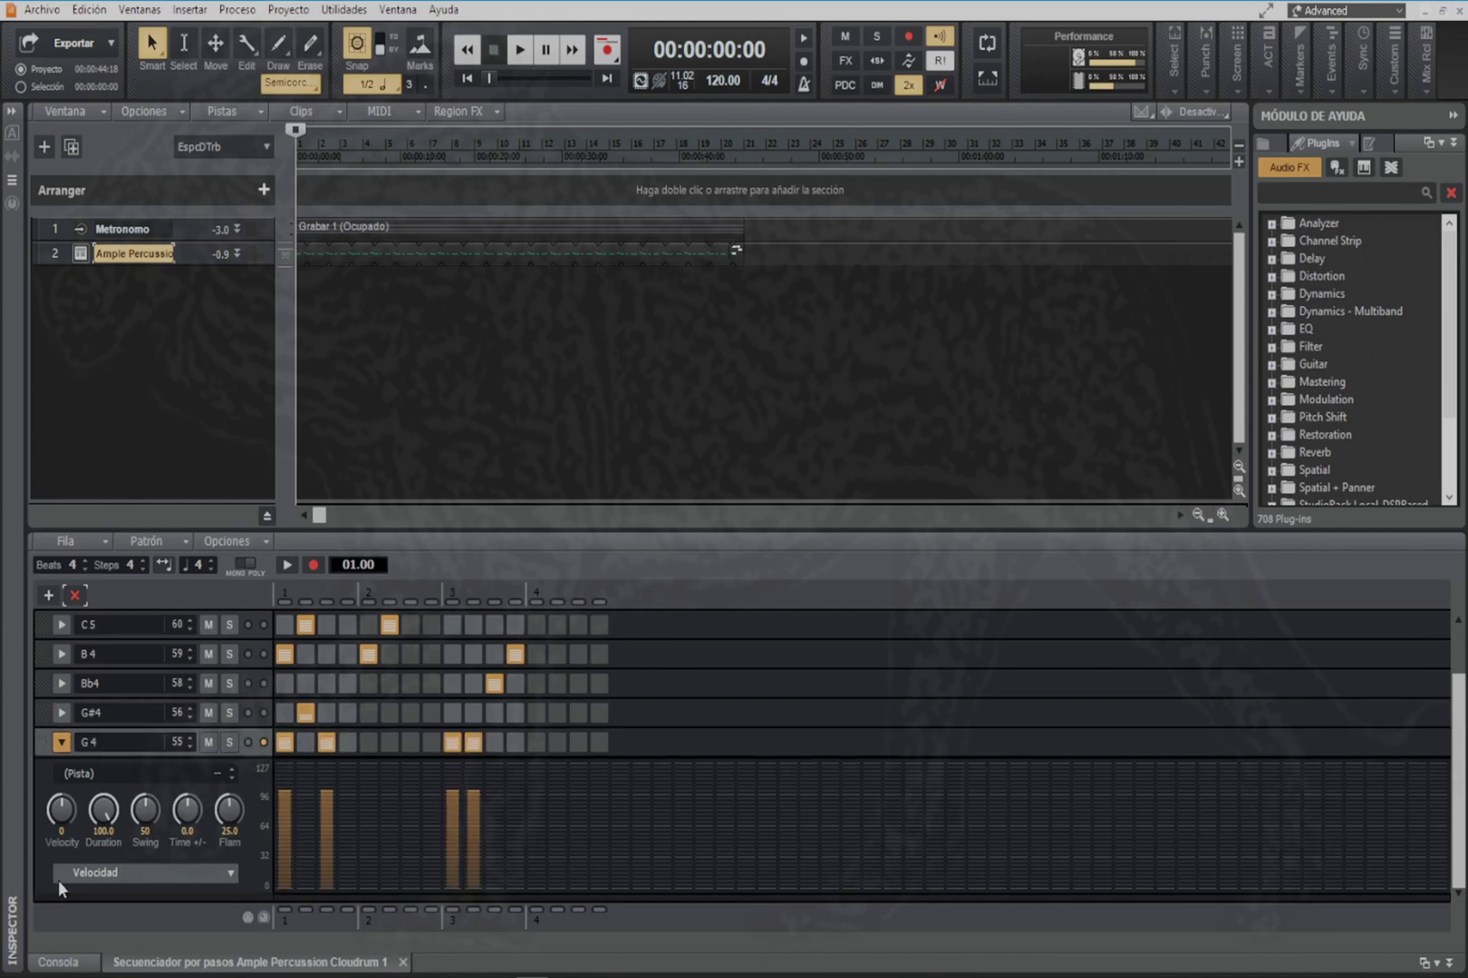
{"action": "left_click", "coordinate": [283, 841]}
{"action": "left_click", "coordinate": [325, 830]}
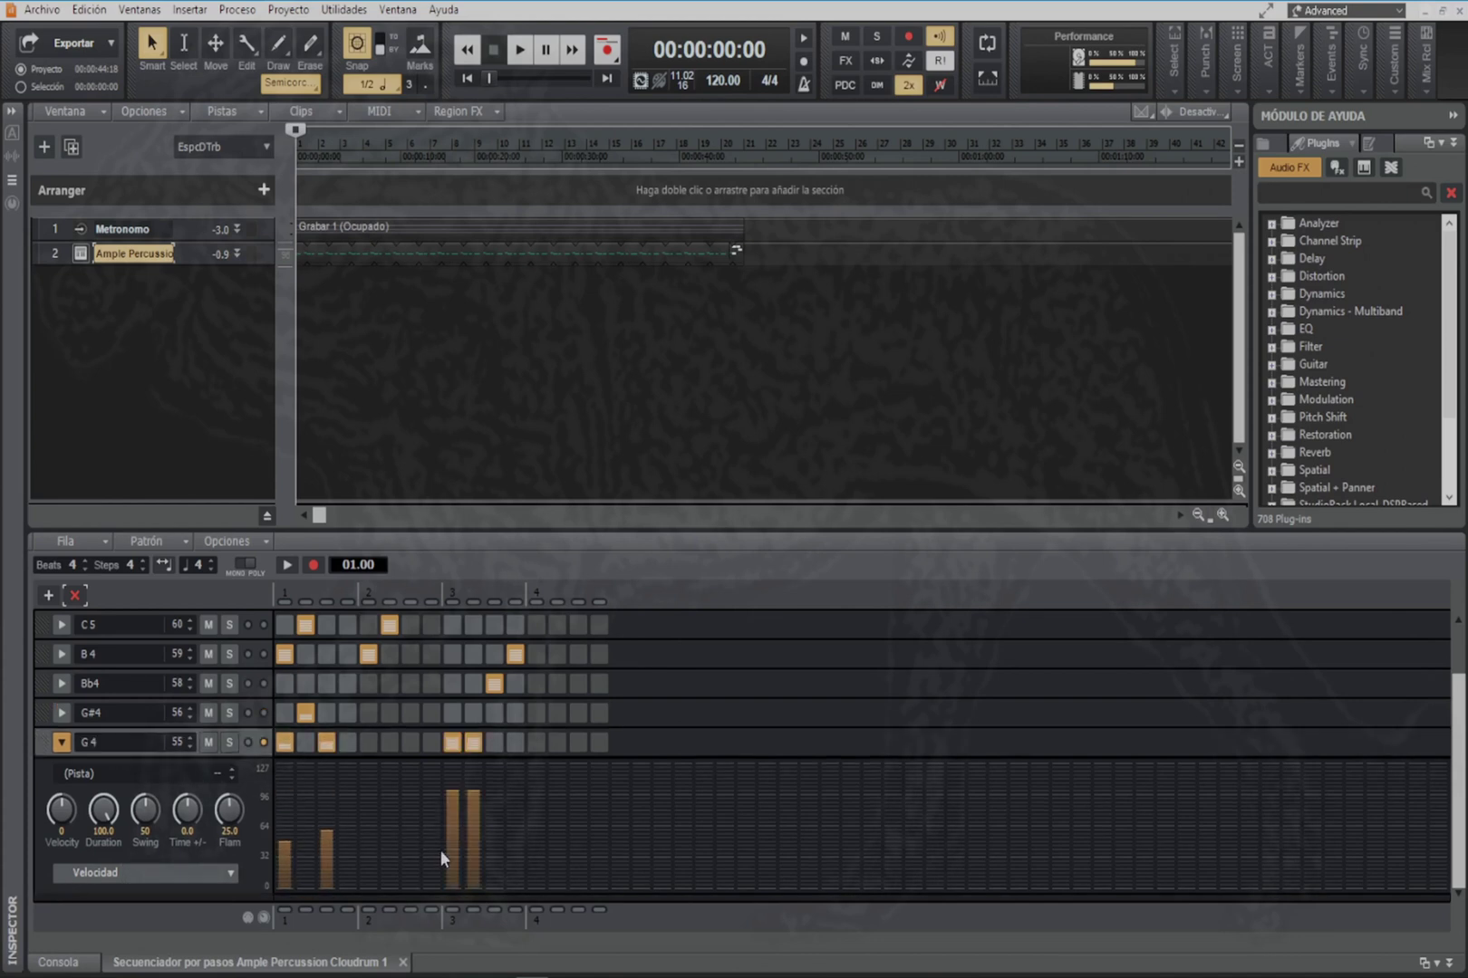
{"action": "left_click", "coordinate": [473, 839]}
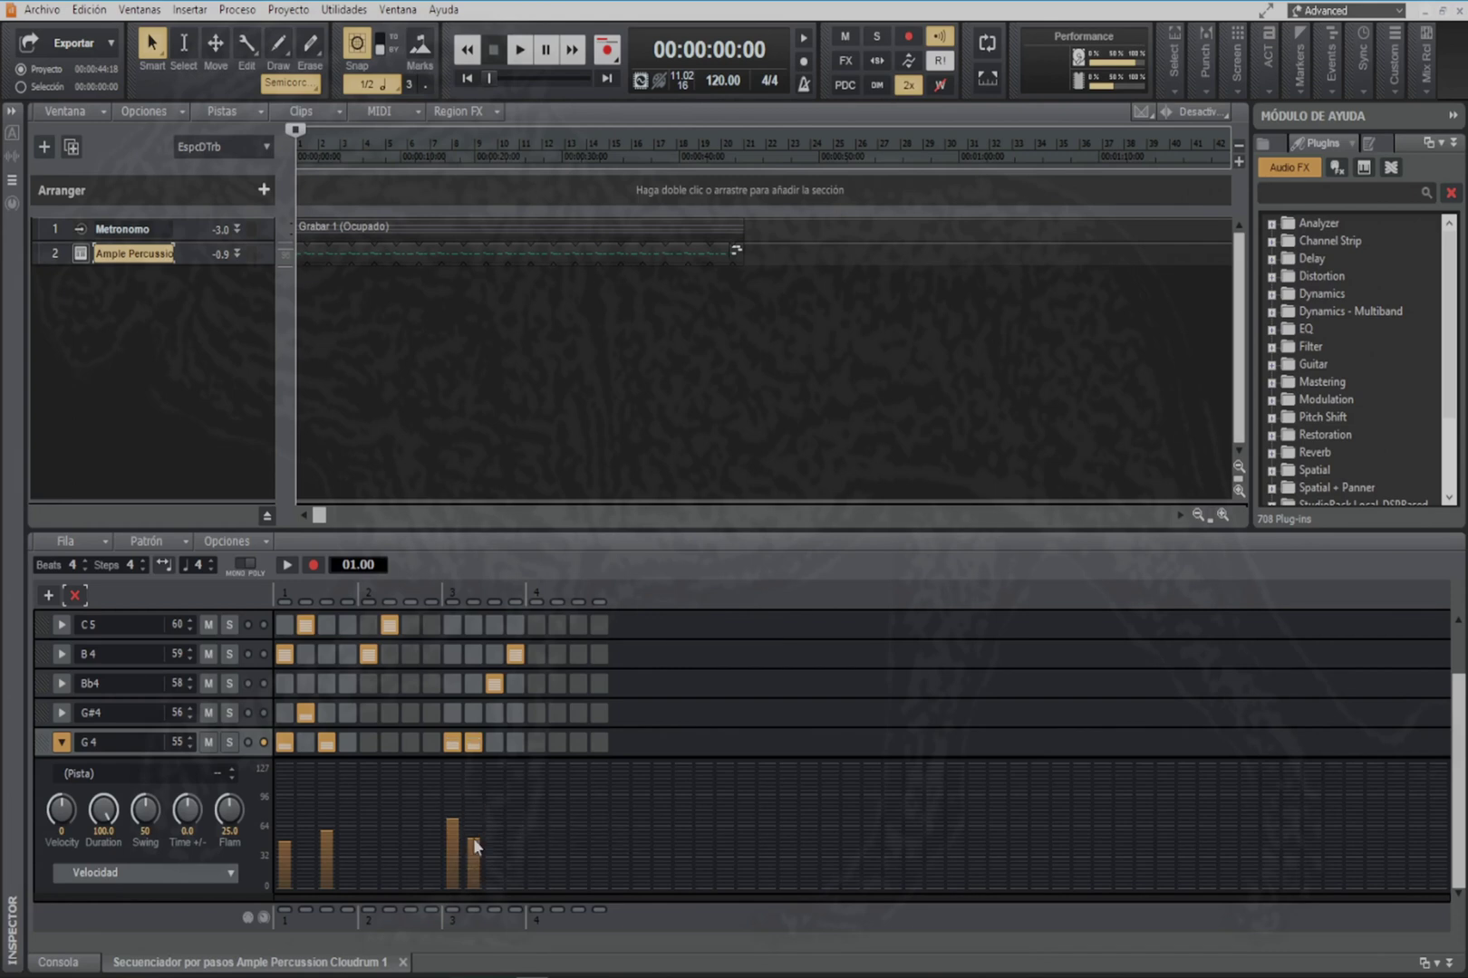
Step: Set the G4 row's swing to 40, time offset to 11.6 and velocity offset to -24, and play back the pattern
{"action": "left_click", "coordinate": [145, 815]}
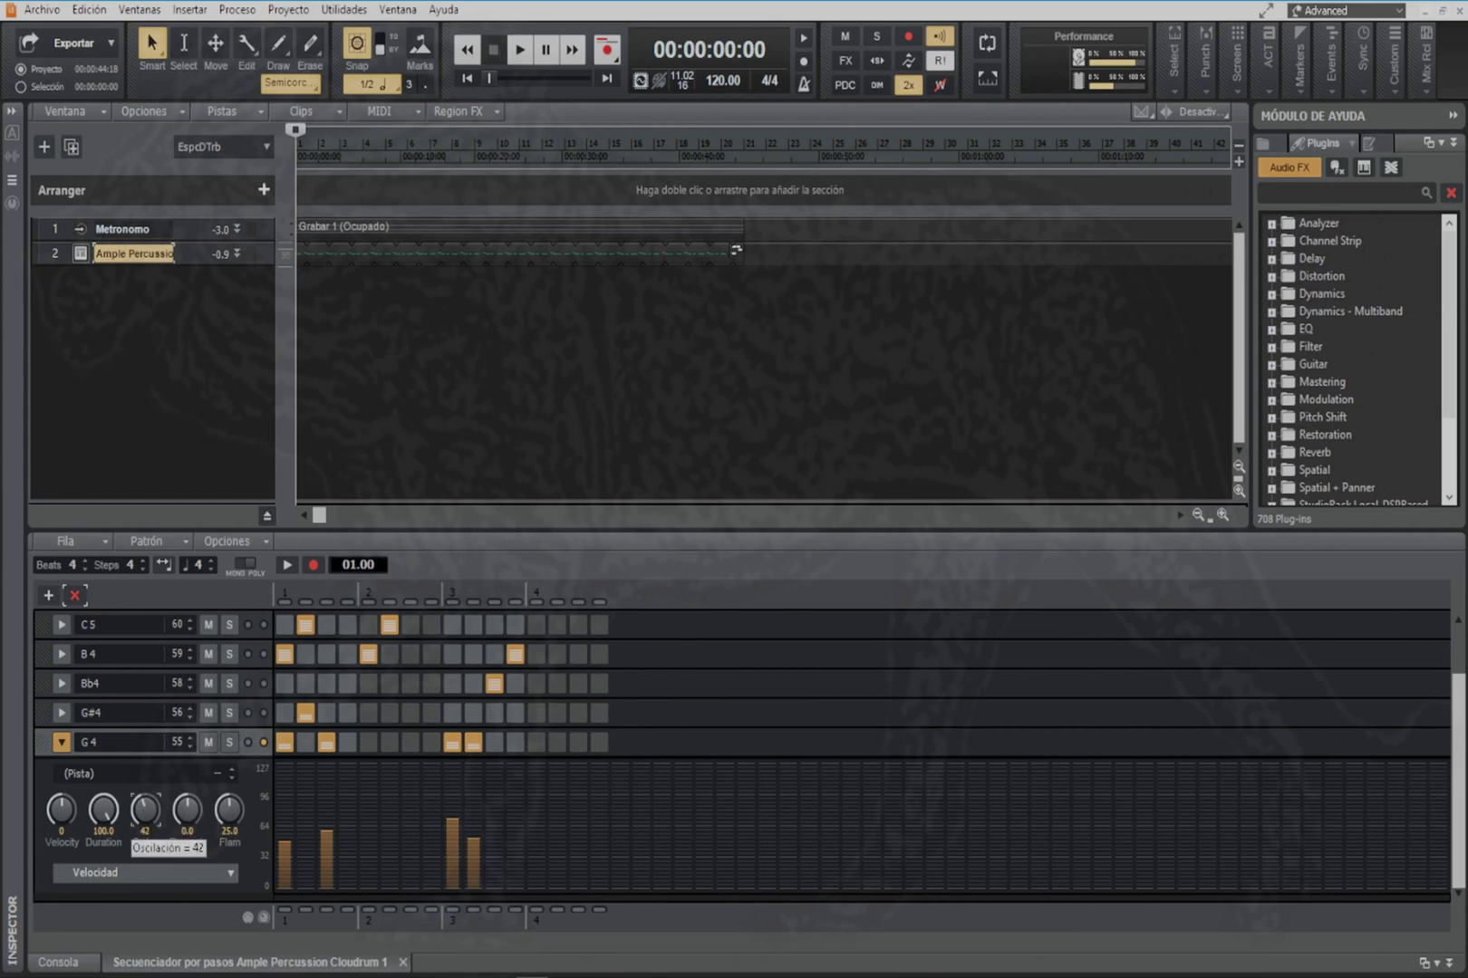
{"action": "left_click", "coordinate": [187, 818]}
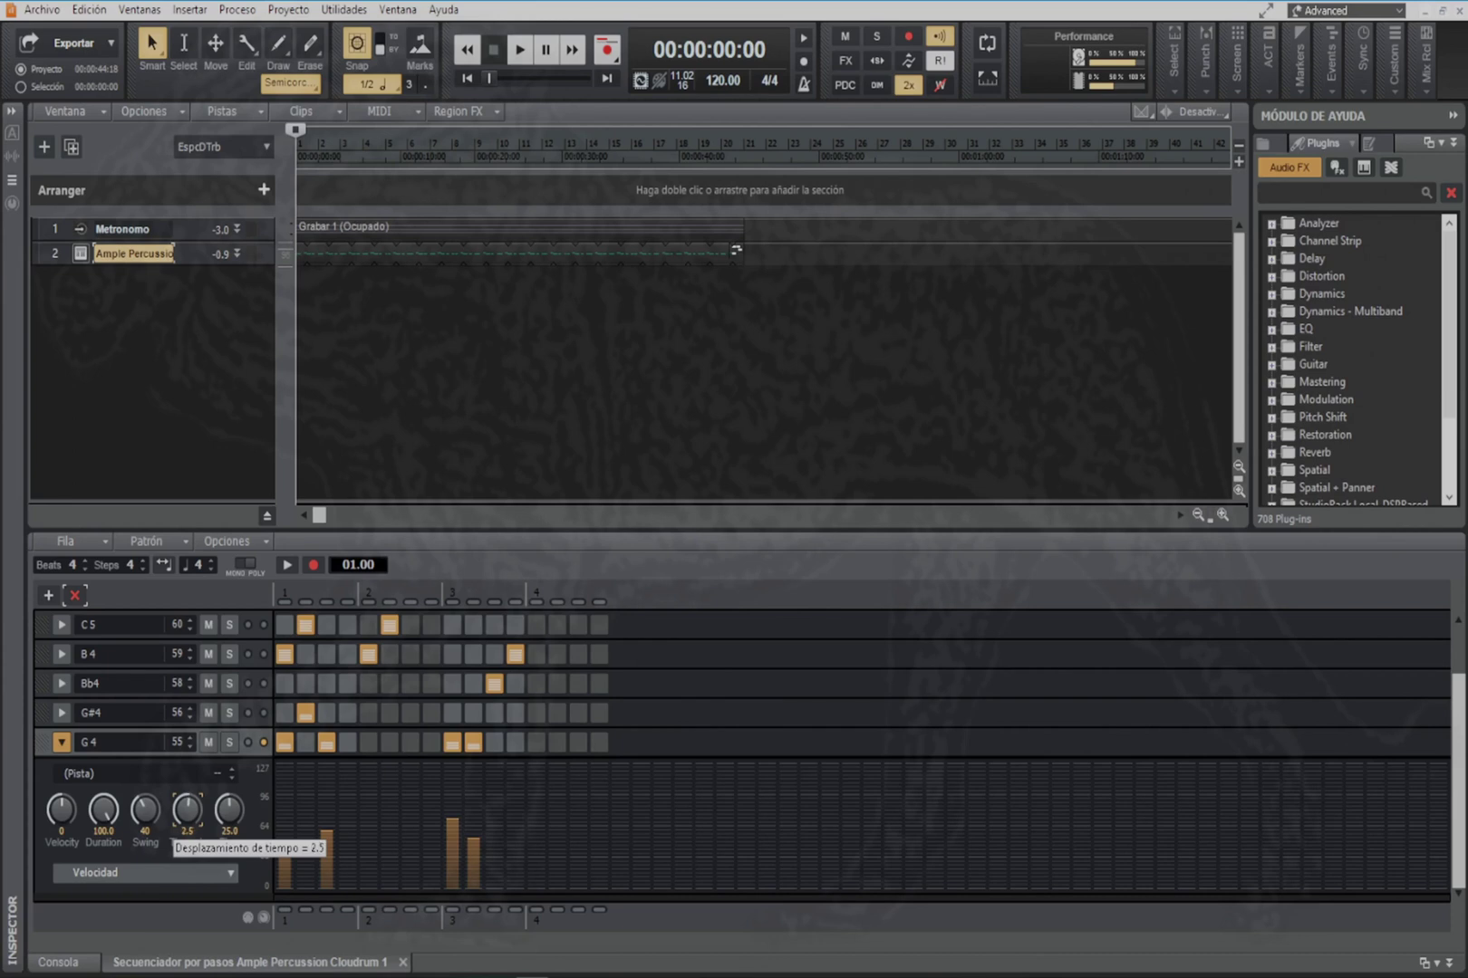
{"action": "left_click_drag", "start_coordinate": [188, 819], "coordinate": [188, 820]}
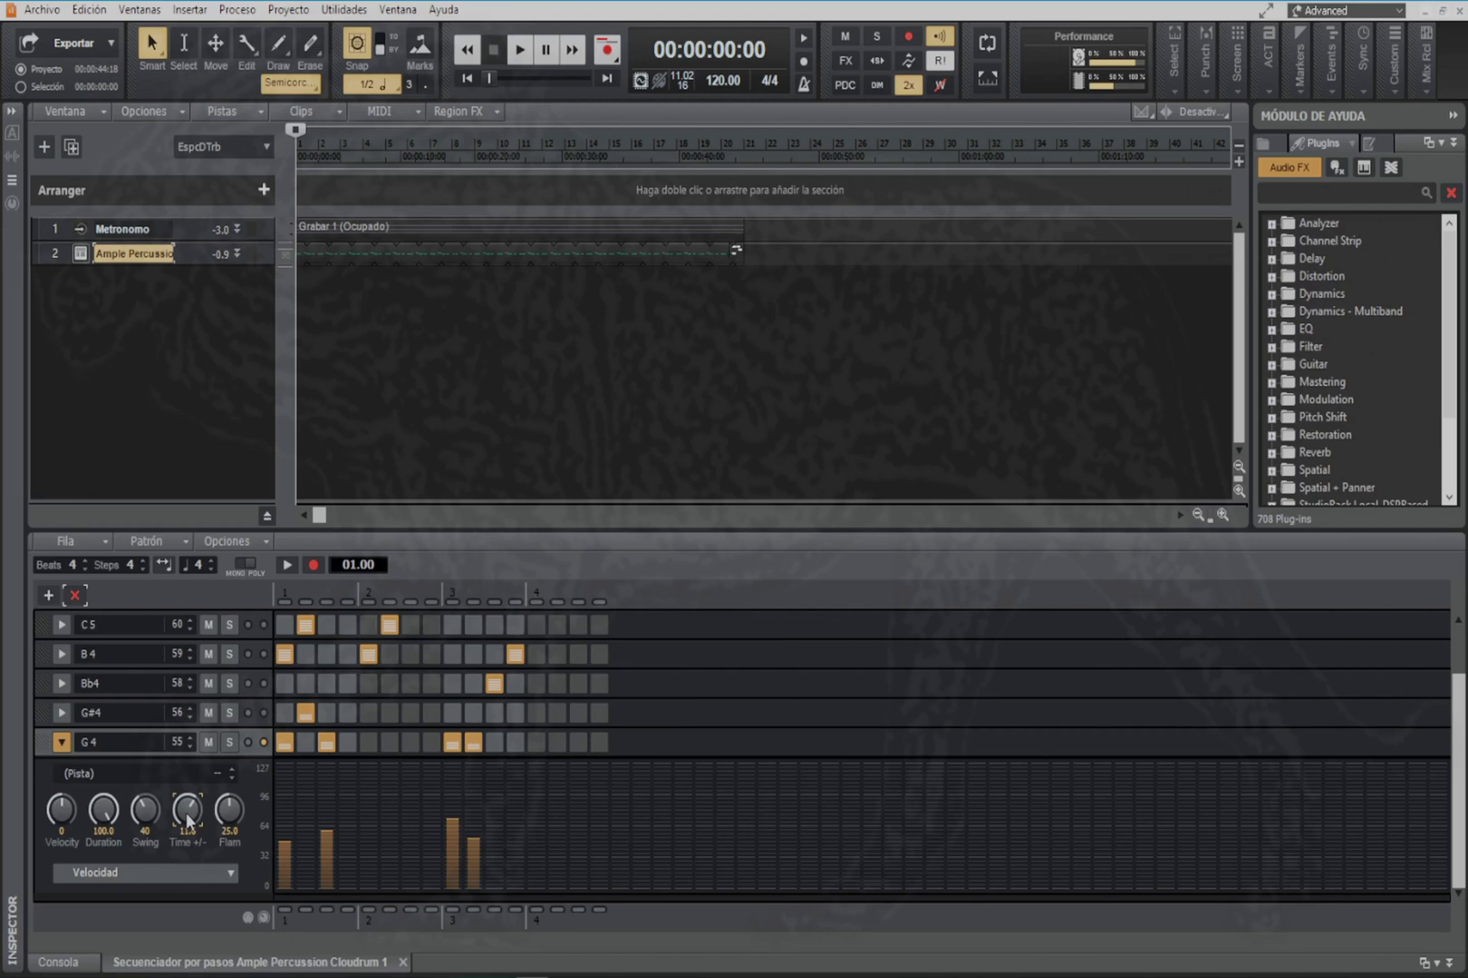
{"action": "left_click", "coordinate": [62, 811]}
{"action": "left_click_drag", "start_coordinate": [62, 811], "coordinate": [61, 819]}
{"action": "key", "text": "space"}
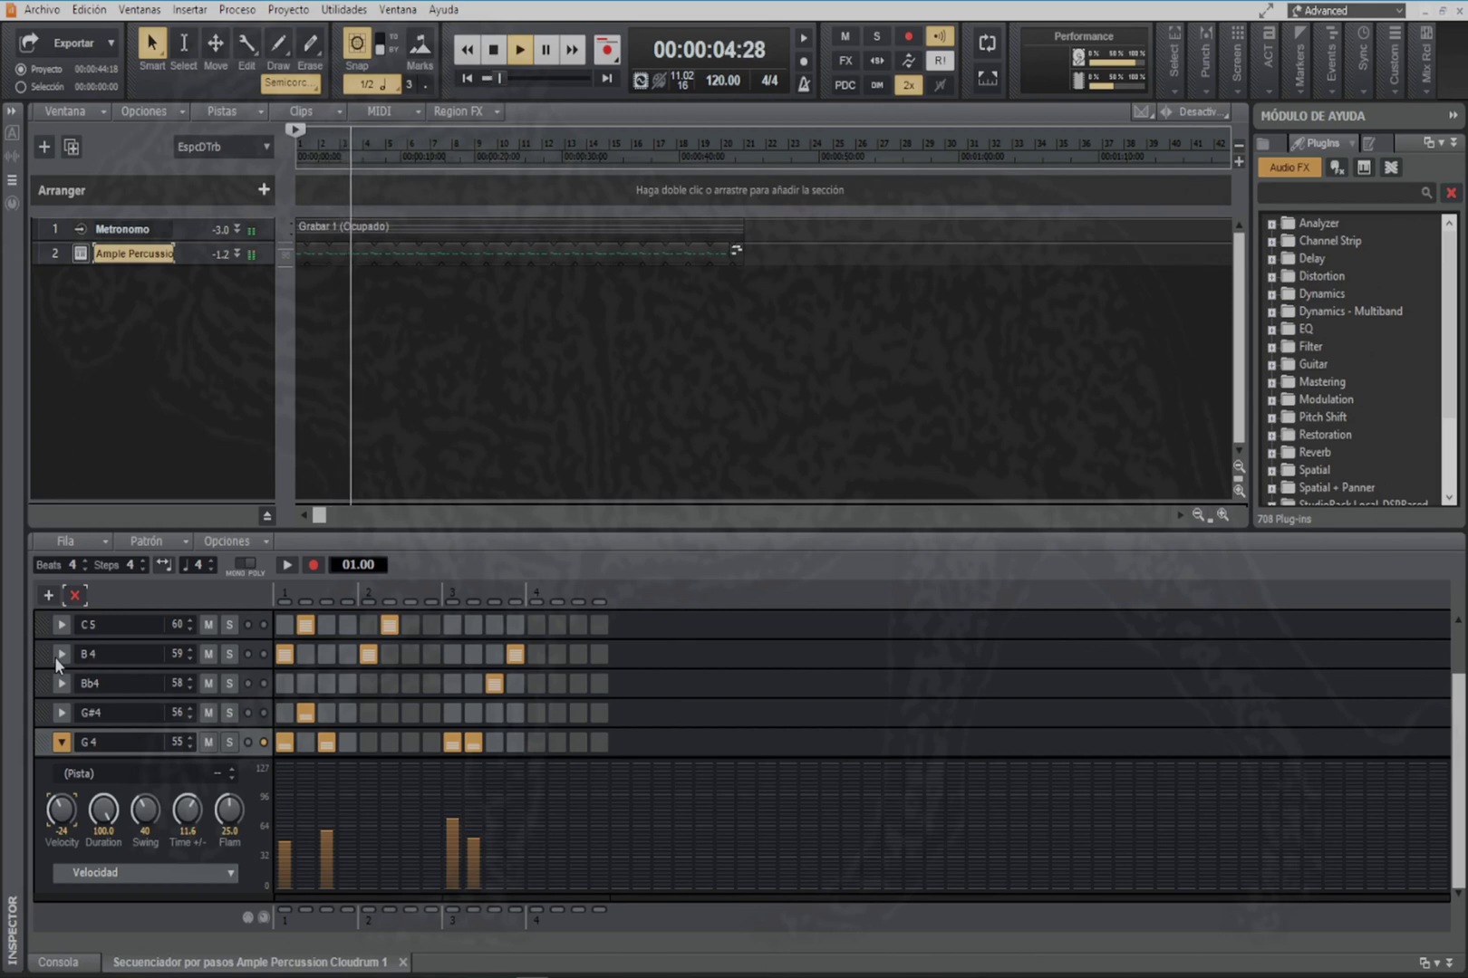
{"action": "key", "text": "space"}
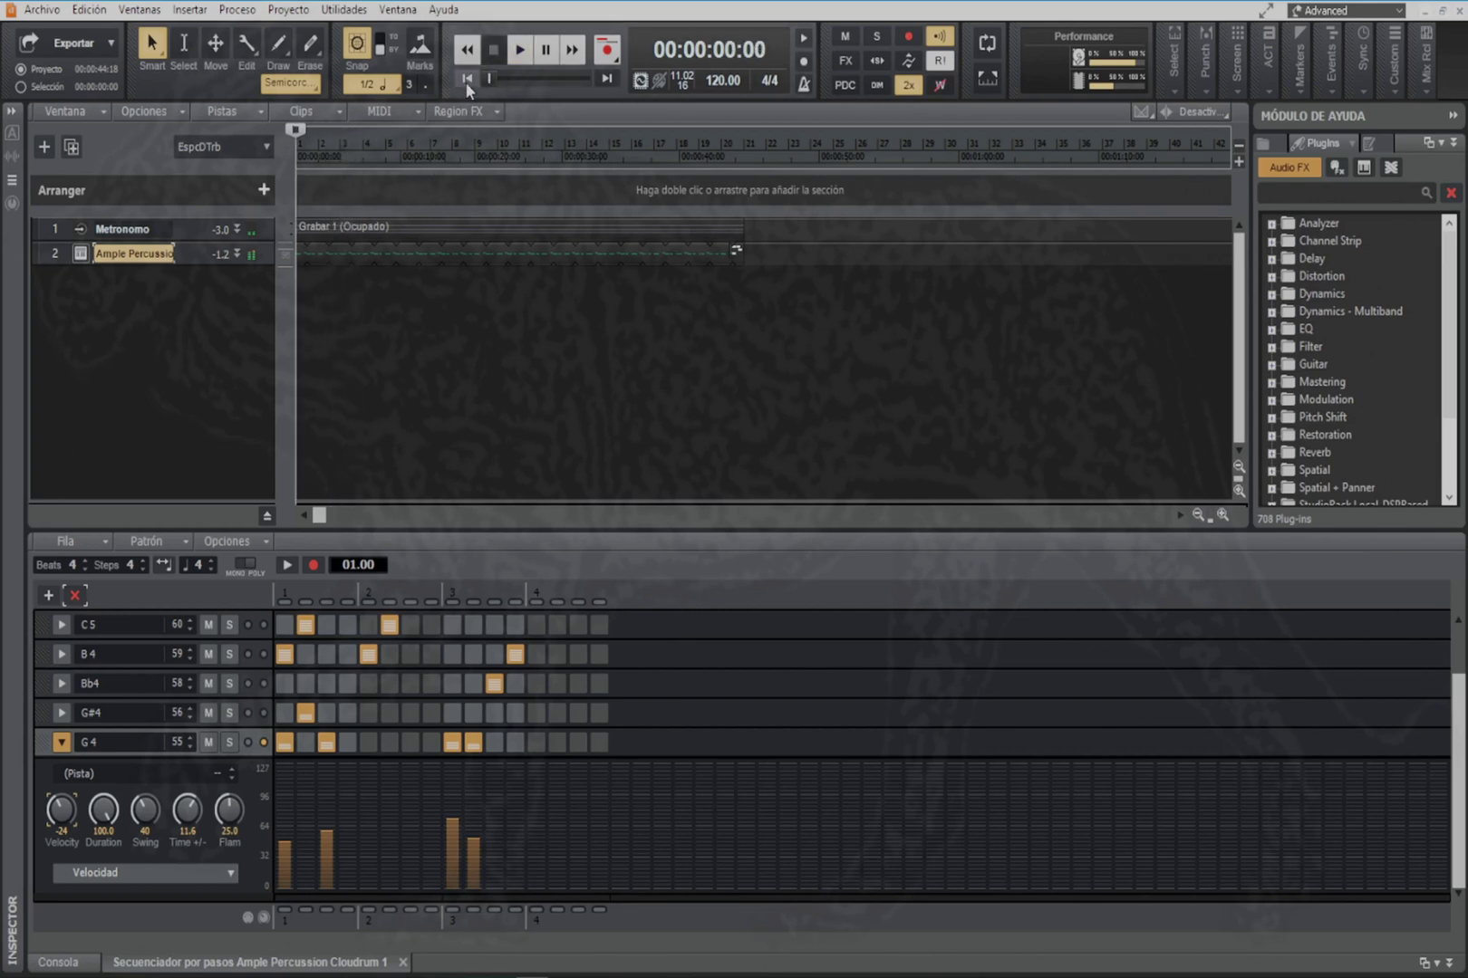
Step: Lower the B4 row's note velocities to about 55, 43 and 62 on steps 1, 5 and 12
{"action": "scroll", "coordinate": [60, 649], "scroll_direction": "up", "scroll_amount": 2}
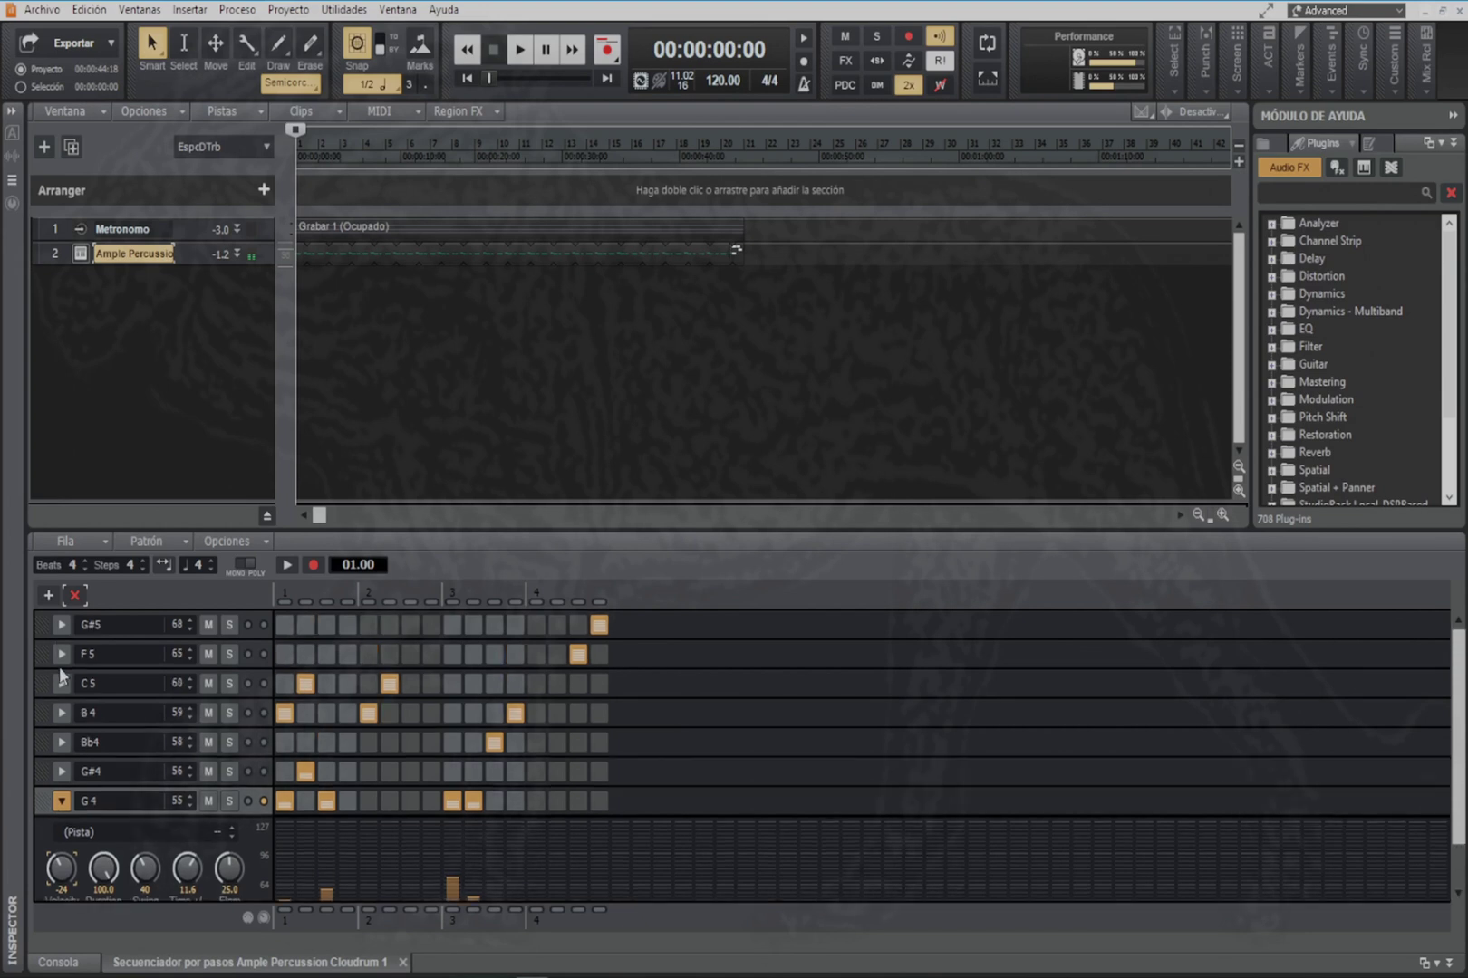
{"action": "left_click", "coordinate": [60, 715]}
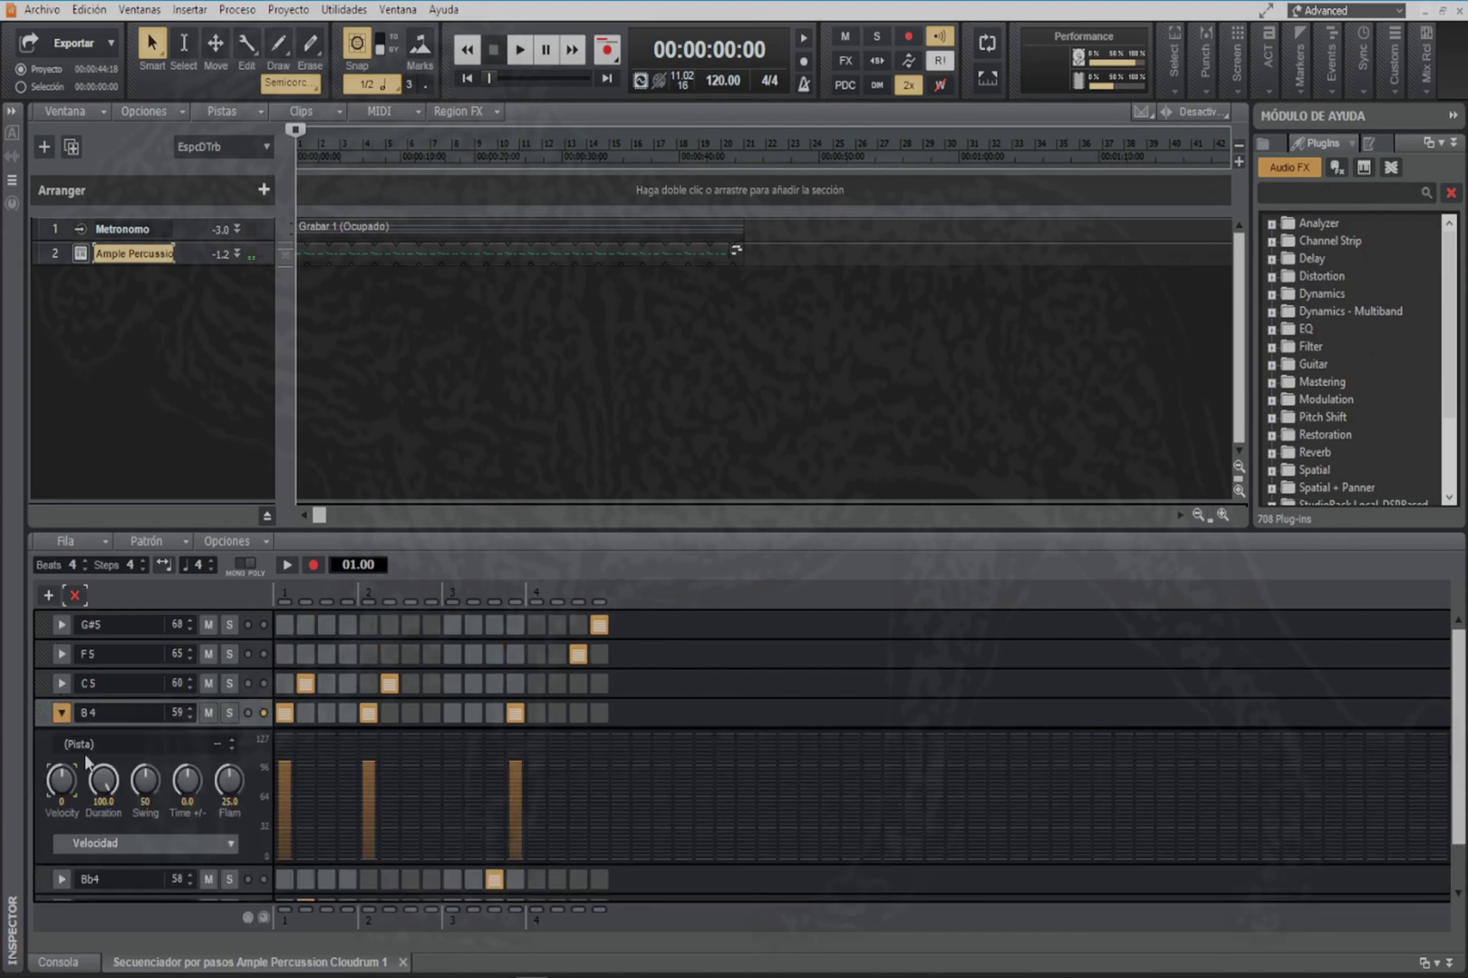
{"action": "left_click", "coordinate": [284, 806]}
{"action": "left_click", "coordinate": [368, 817]}
{"action": "left_click", "coordinate": [515, 799]}
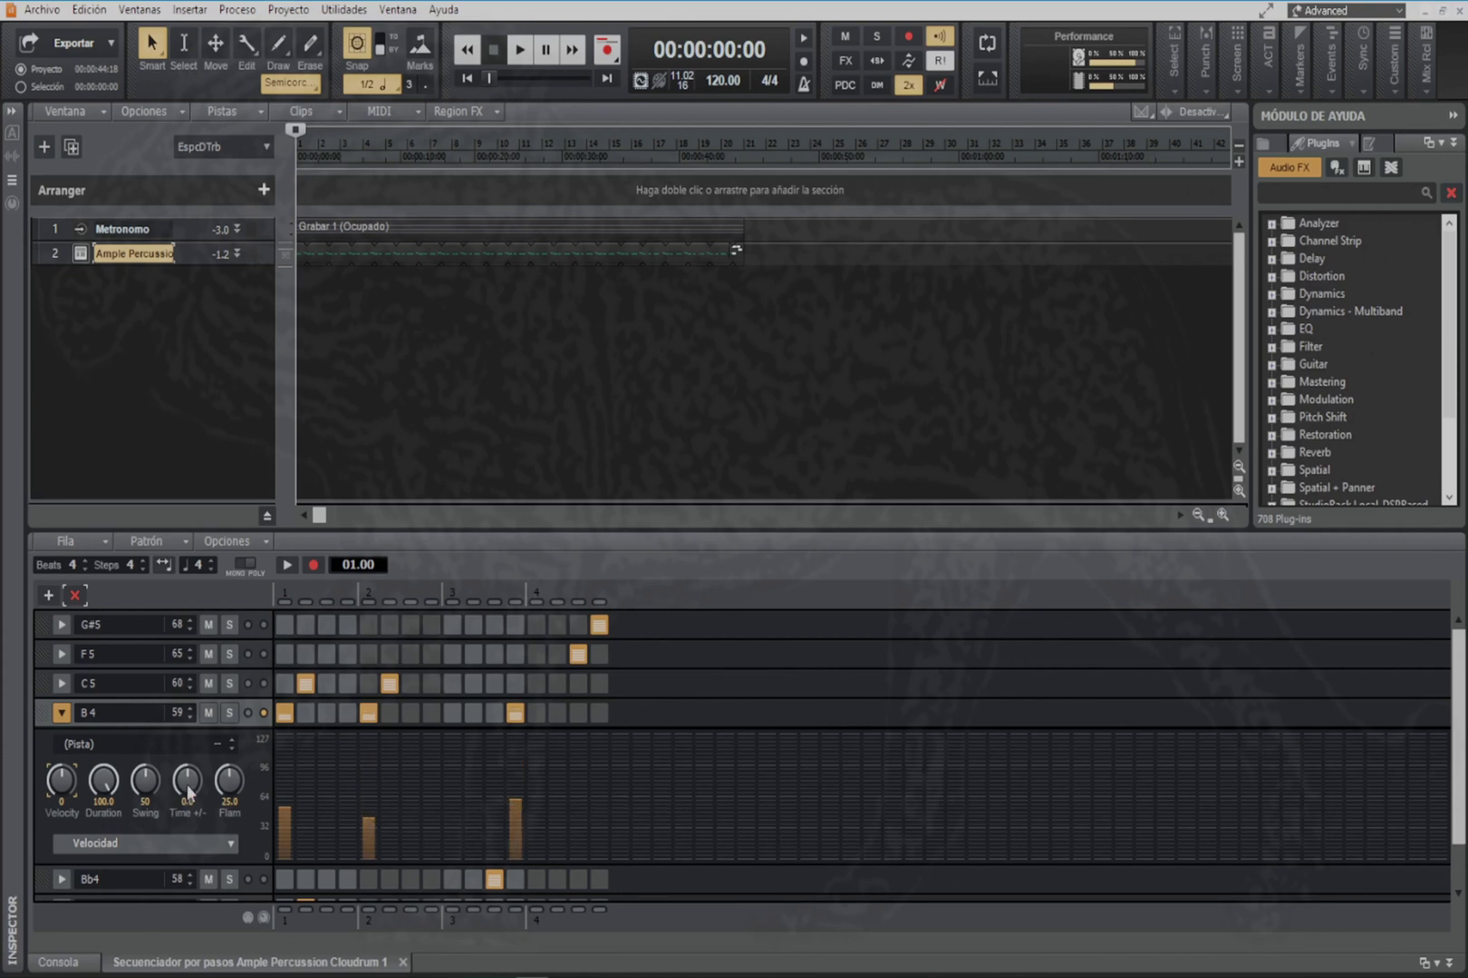
Step: Adjust the B4 row's time offset, swing, duration and flam
{"action": "left_click_drag", "start_coordinate": [186, 795], "coordinate": [187, 791]}
{"action": "left_click_drag", "start_coordinate": [136, 788], "coordinate": [107, 807]}
{"action": "left_click_drag", "start_coordinate": [229, 781], "coordinate": [229, 796]}
Step: Lower the C5 row's two note velocities to about 41 and set its duration to 52.2, swing to 34 and time offset to 38.0
{"action": "left_click", "coordinate": [62, 685]}
{"action": "left_click", "coordinate": [304, 790]}
{"action": "left_click", "coordinate": [392, 789]}
{"action": "left_click_drag", "start_coordinate": [103, 750], "coordinate": [145, 762]}
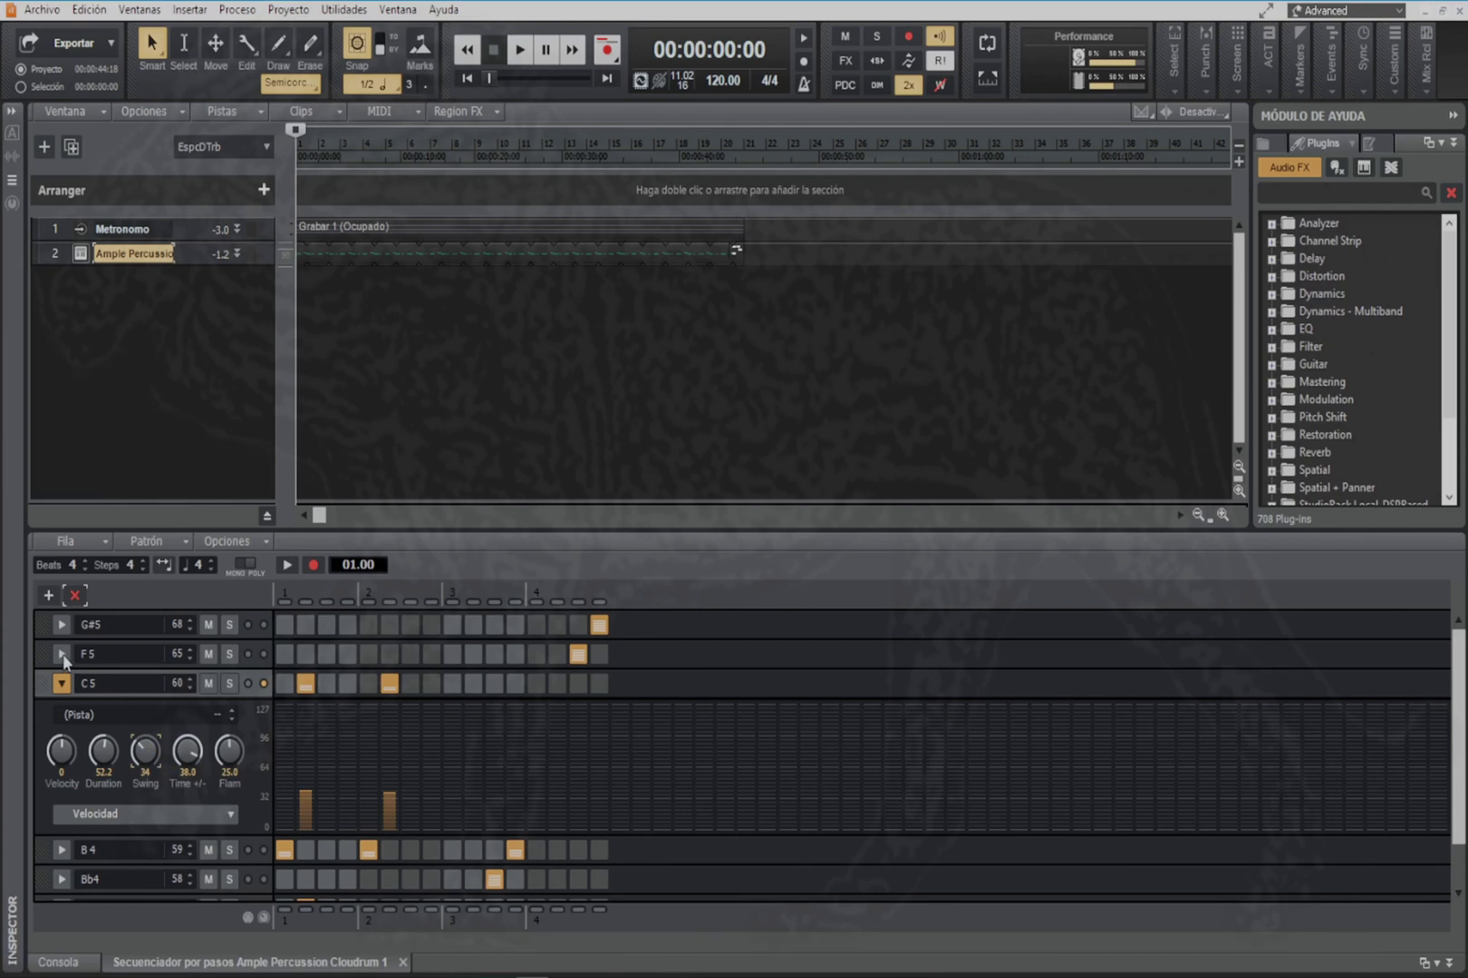
Step: Lower the note velocity to about 50 on the F5 row's step 15 and about 65 on the G#5 row's step 16
{"action": "left_click", "coordinate": [61, 654]}
{"action": "left_click", "coordinate": [576, 752]}
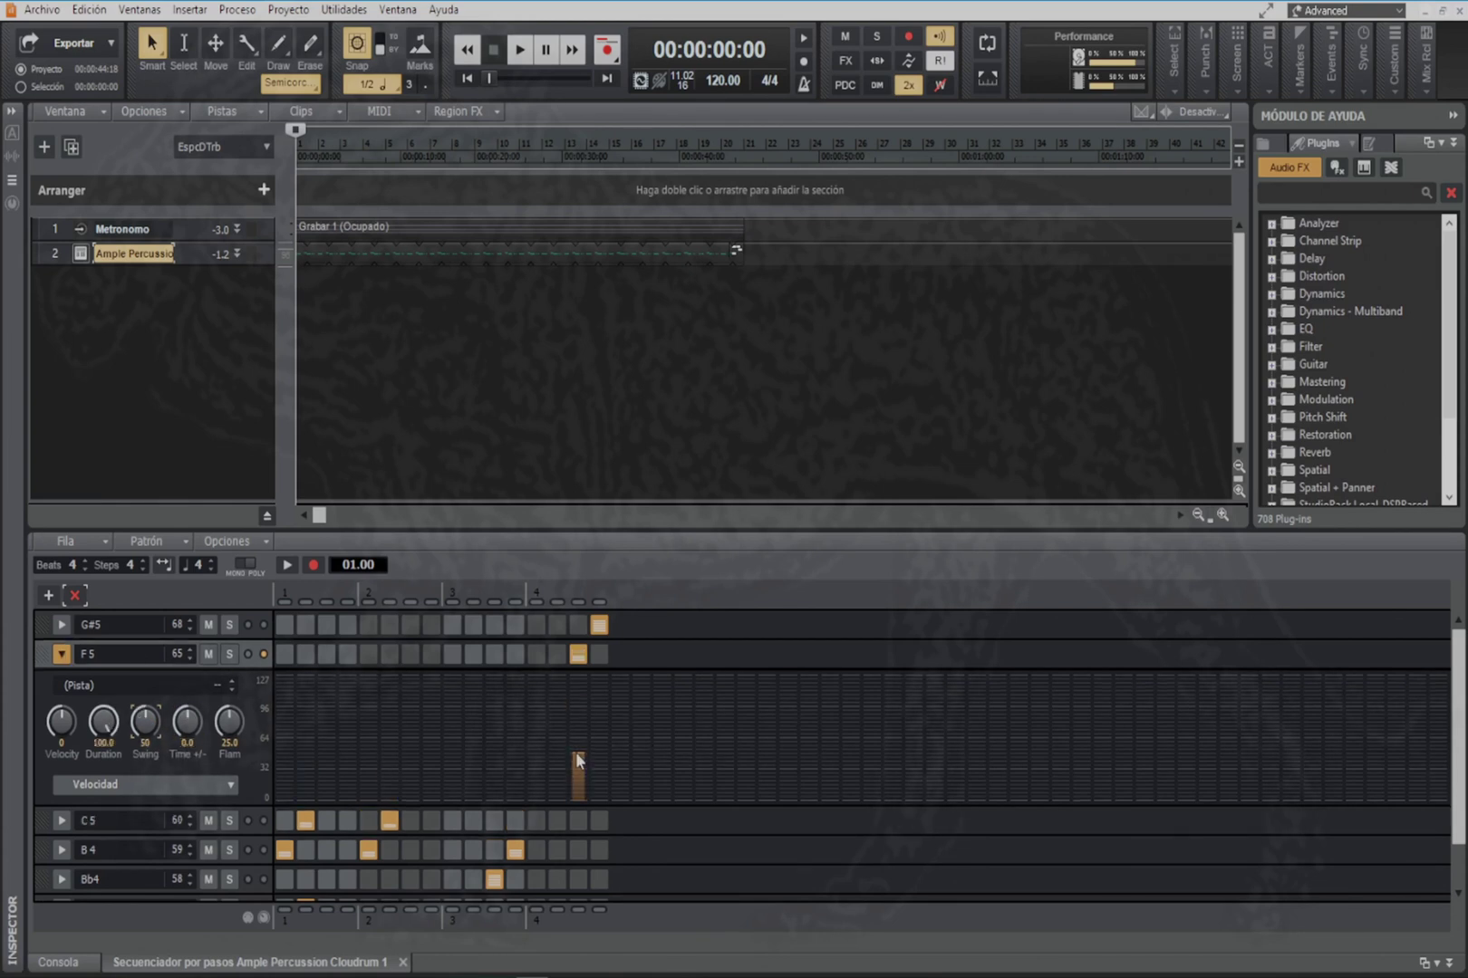
{"action": "left_click", "coordinate": [62, 625]}
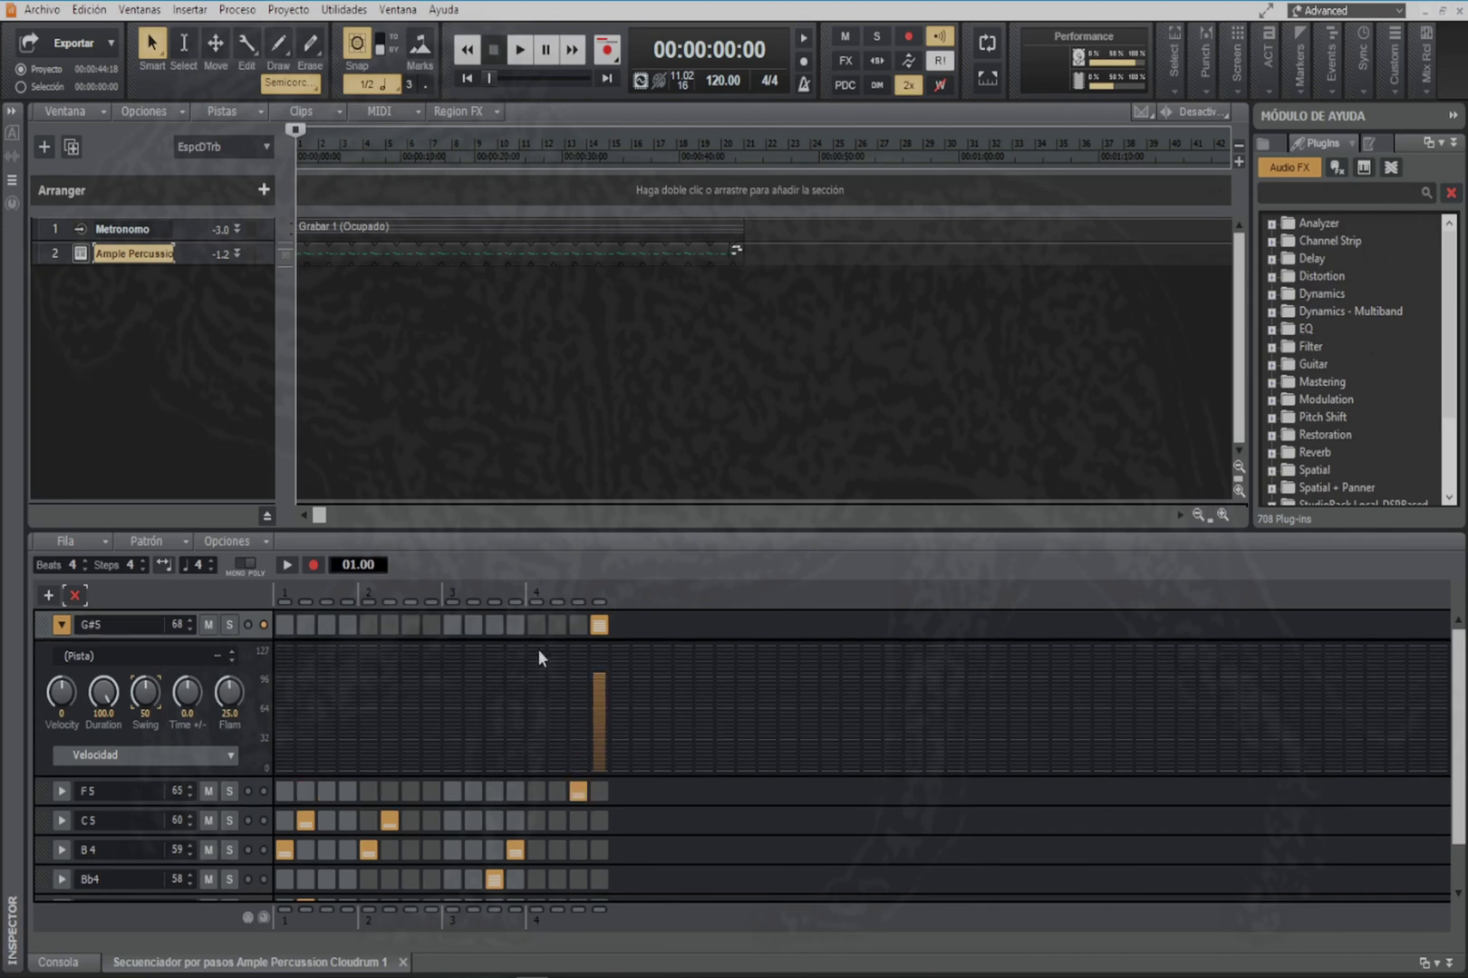
{"action": "left_click", "coordinate": [593, 707]}
Step: Set the G#5 row's duration to 71.2, swing to 25 and time offset to 21.1, and play back the pattern
{"action": "left_click_drag", "start_coordinate": [186, 705], "coordinate": [105, 696]}
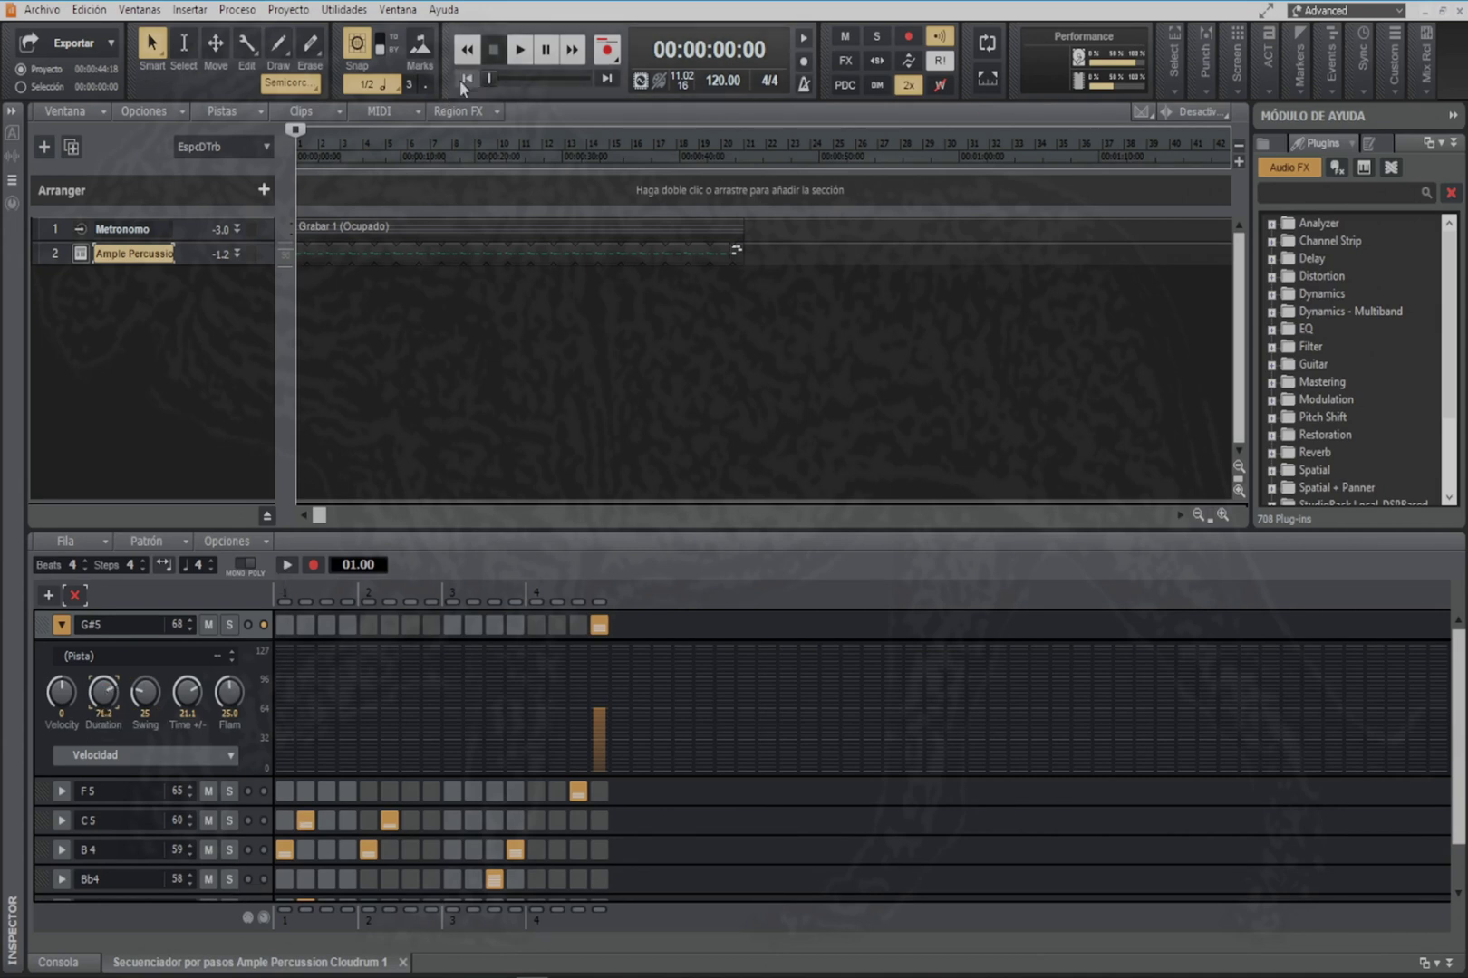
{"action": "key", "text": "space"}
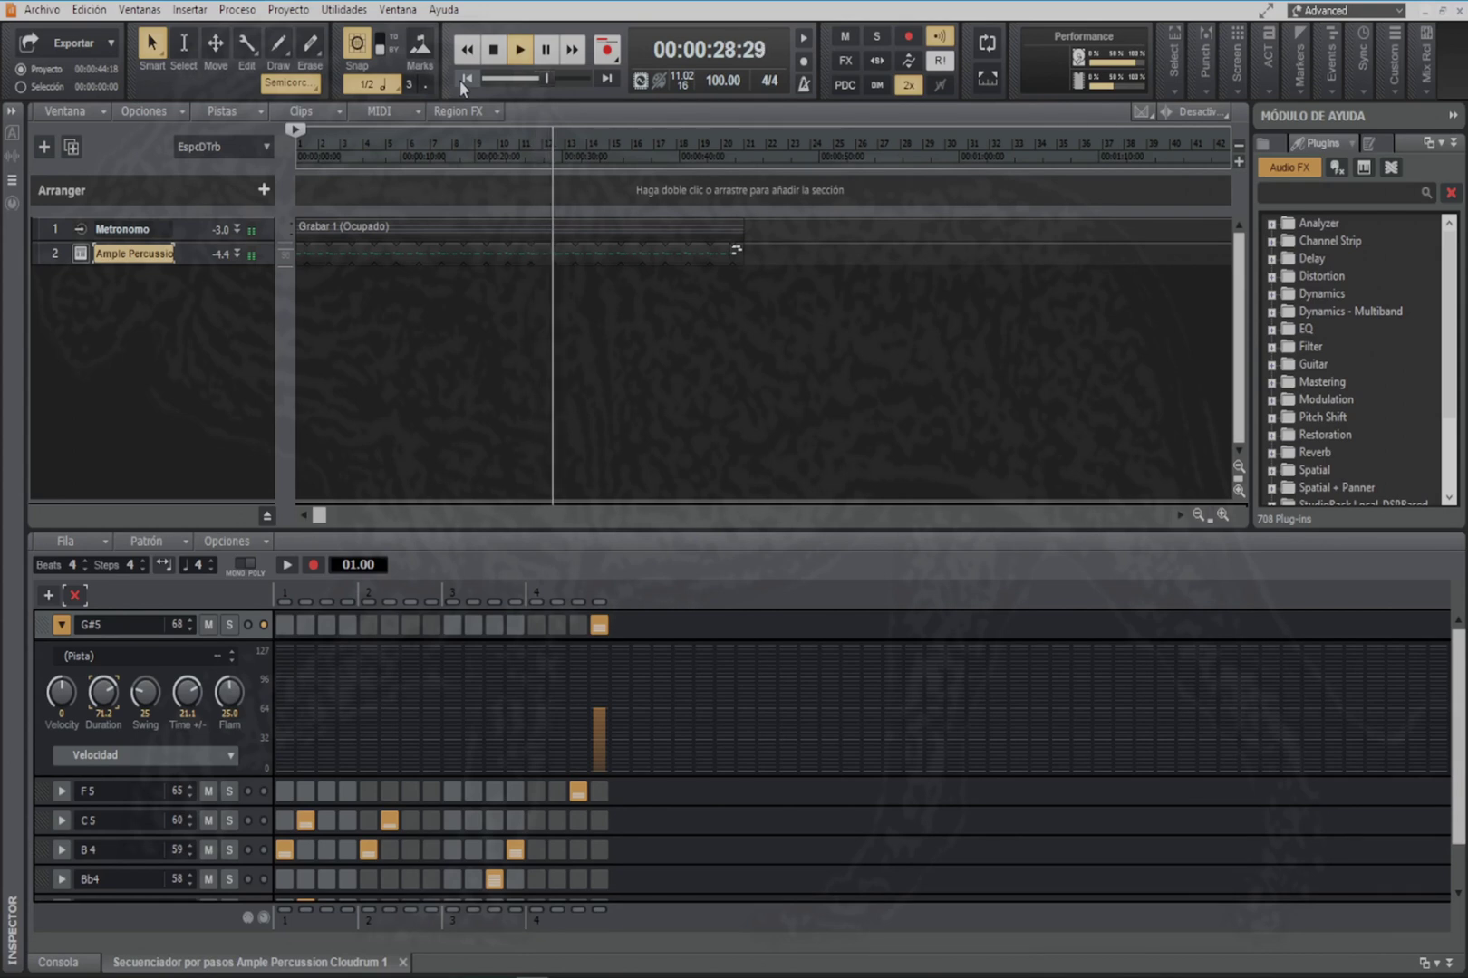
Step: Place the playhead just past the end of the clip at 00:00:45:12 and open the Ample Percussion track in a full-height piano roll
{"action": "left_click", "coordinate": [464, 79]}
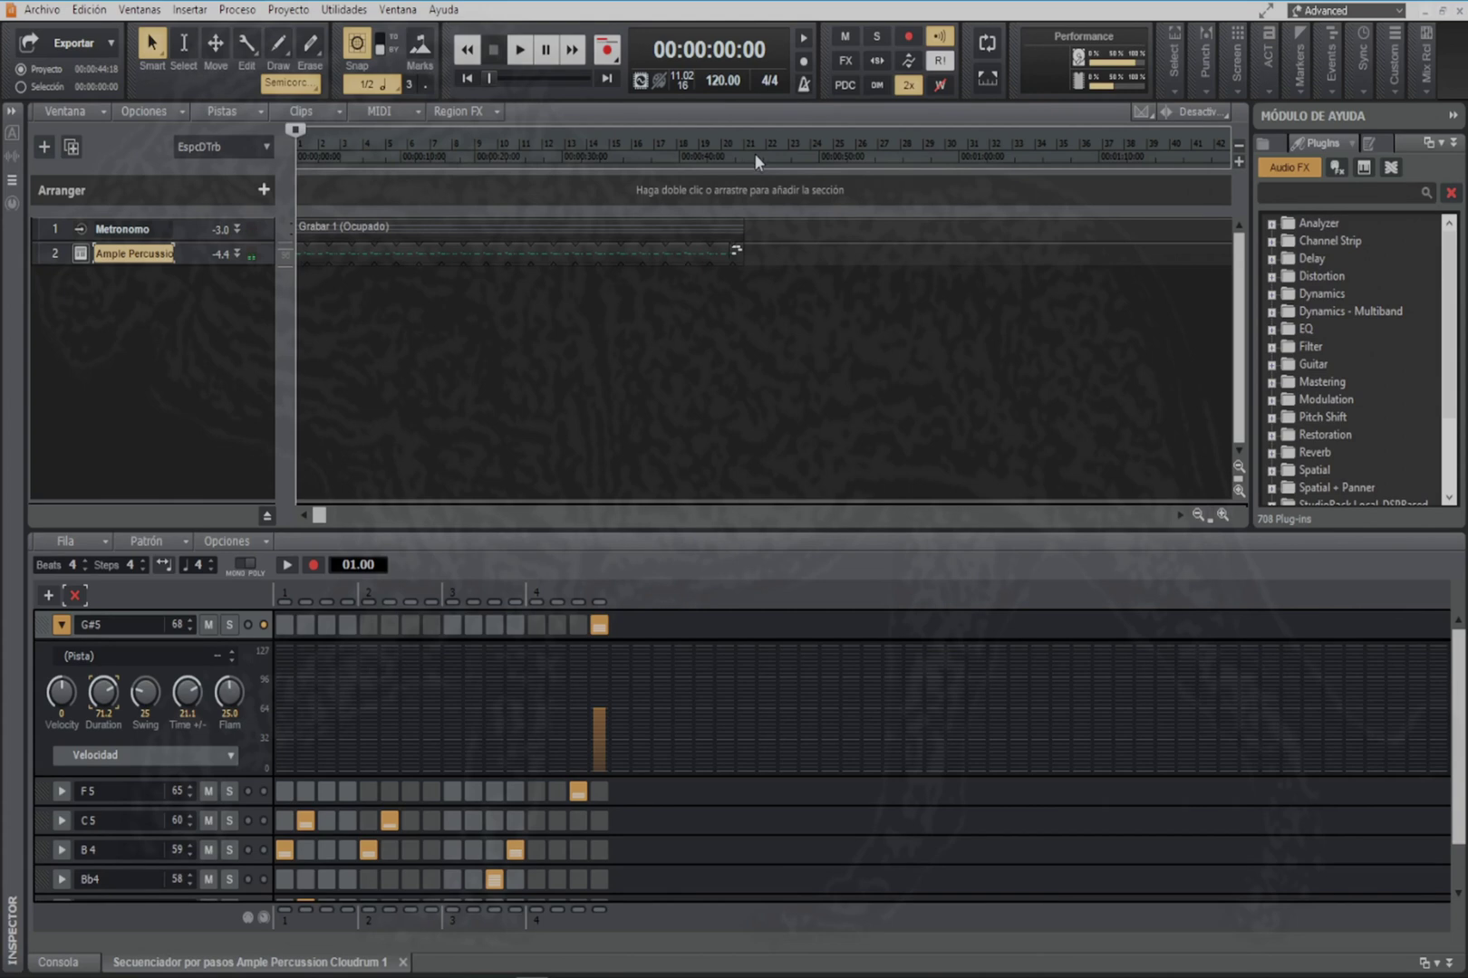
{"action": "left_click", "coordinate": [754, 154]}
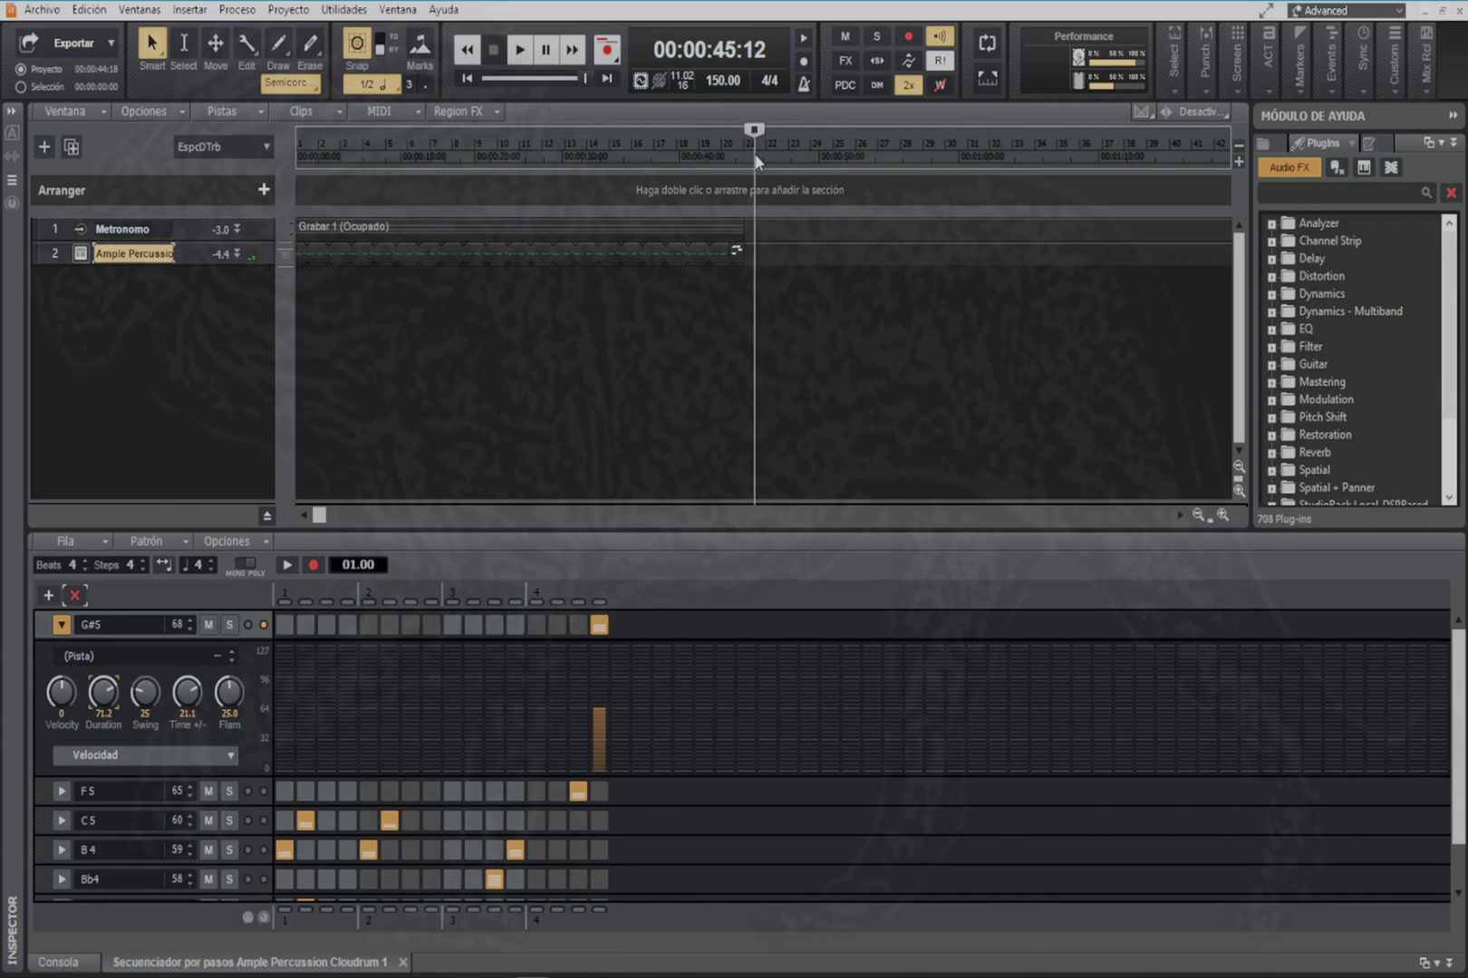
{"action": "right_click", "coordinate": [753, 249]}
{"action": "mouse_move", "coordinate": [785, 287]}
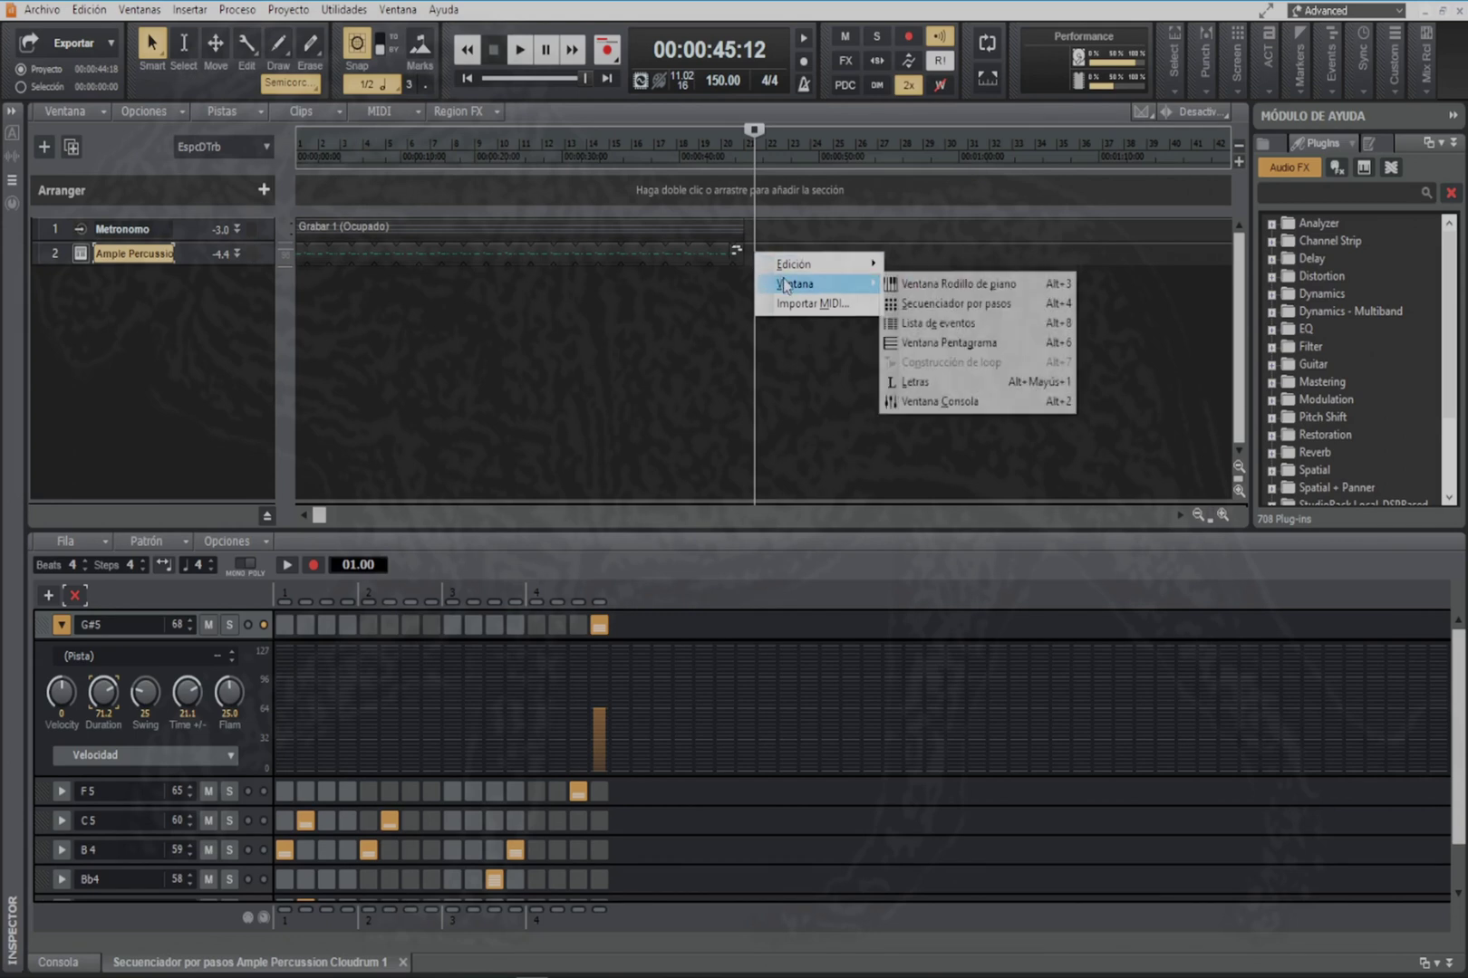
{"action": "left_click", "coordinate": [934, 286]}
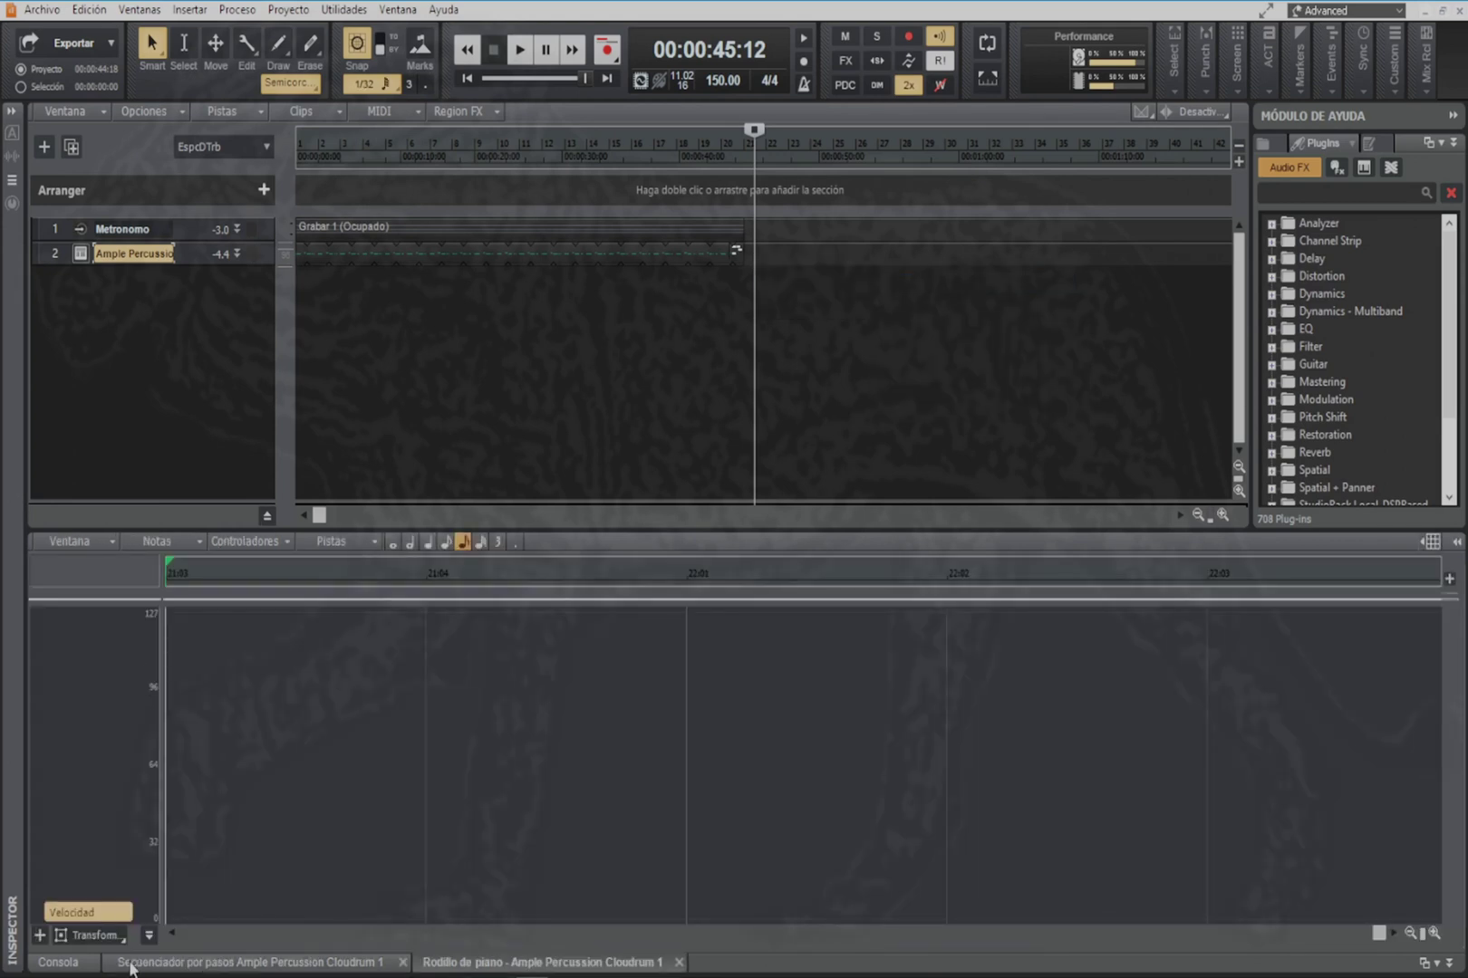
{"action": "double_click", "coordinate": [438, 963]}
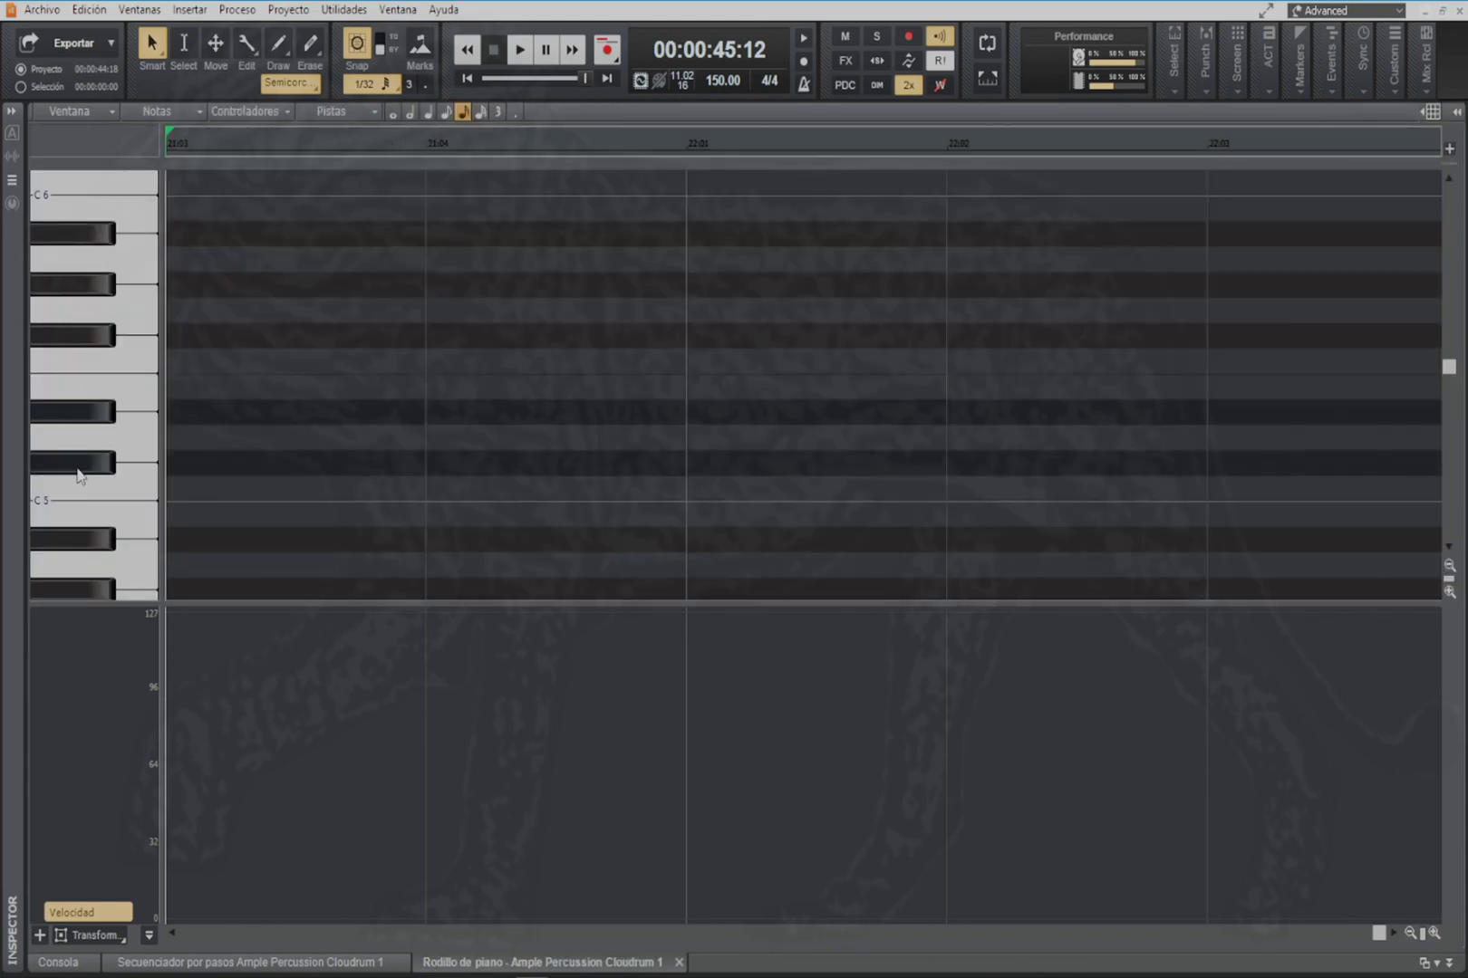
Step: Draw three short notes: C5 at 21:03, E5 at 21:04 and C5 at 22:01
{"action": "scroll", "coordinate": [127, 315], "scroll_direction": "up", "scroll_amount": 1}
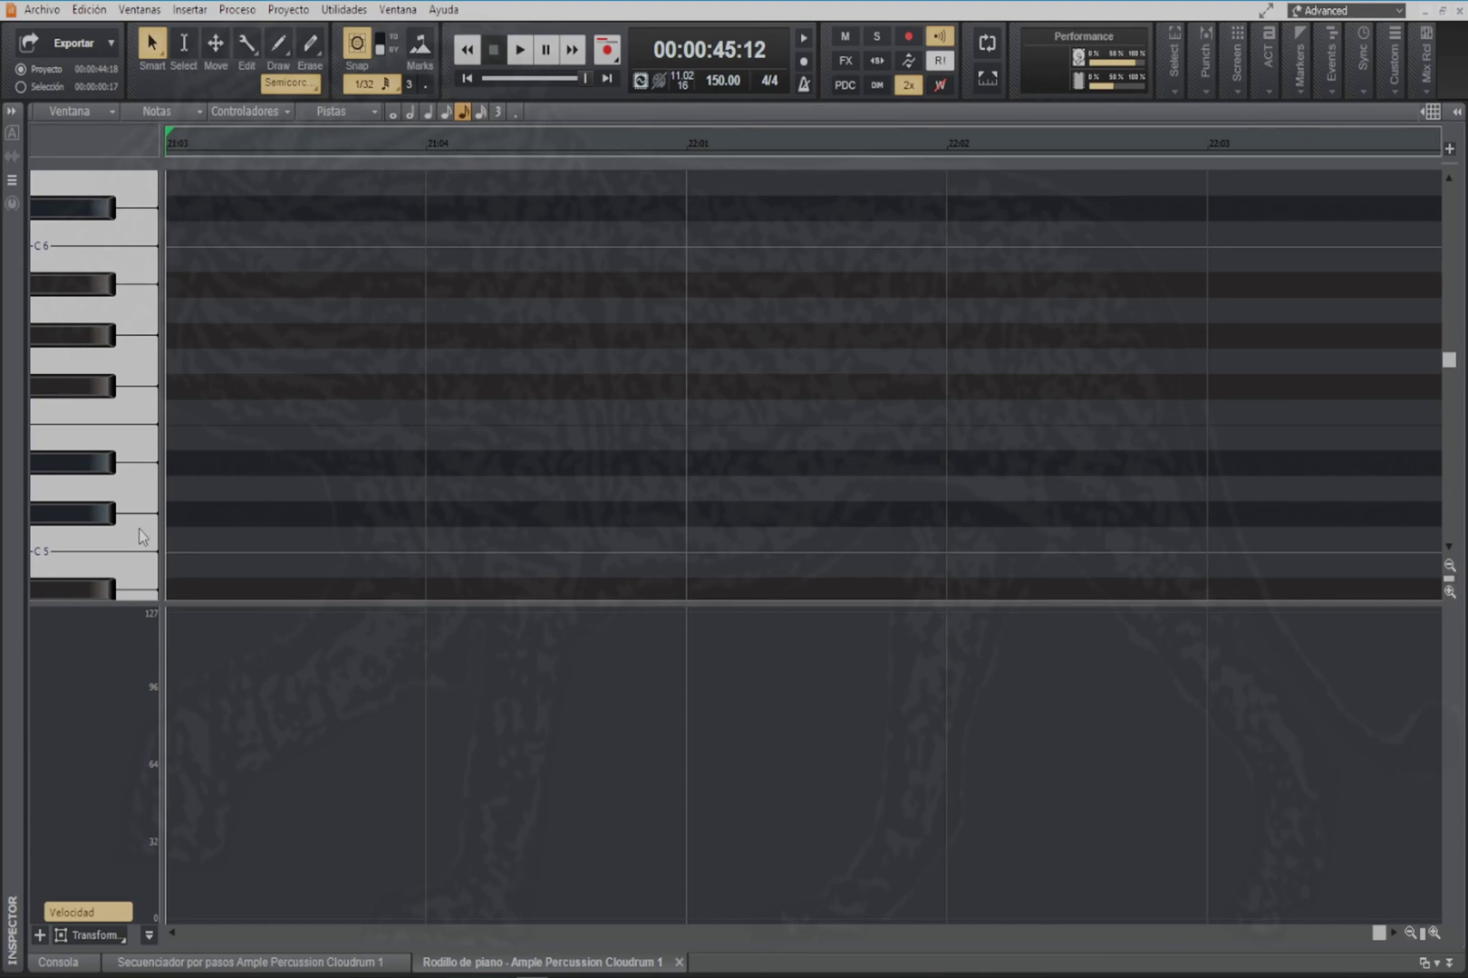
{"action": "mouse_move", "coordinate": [170, 537]}
{"action": "left_mouse_down"}
{"action": "mouse_move", "coordinate": [380, 534]}
{"action": "mouse_move", "coordinate": [329, 534]}
{"action": "left_mouse_up"}
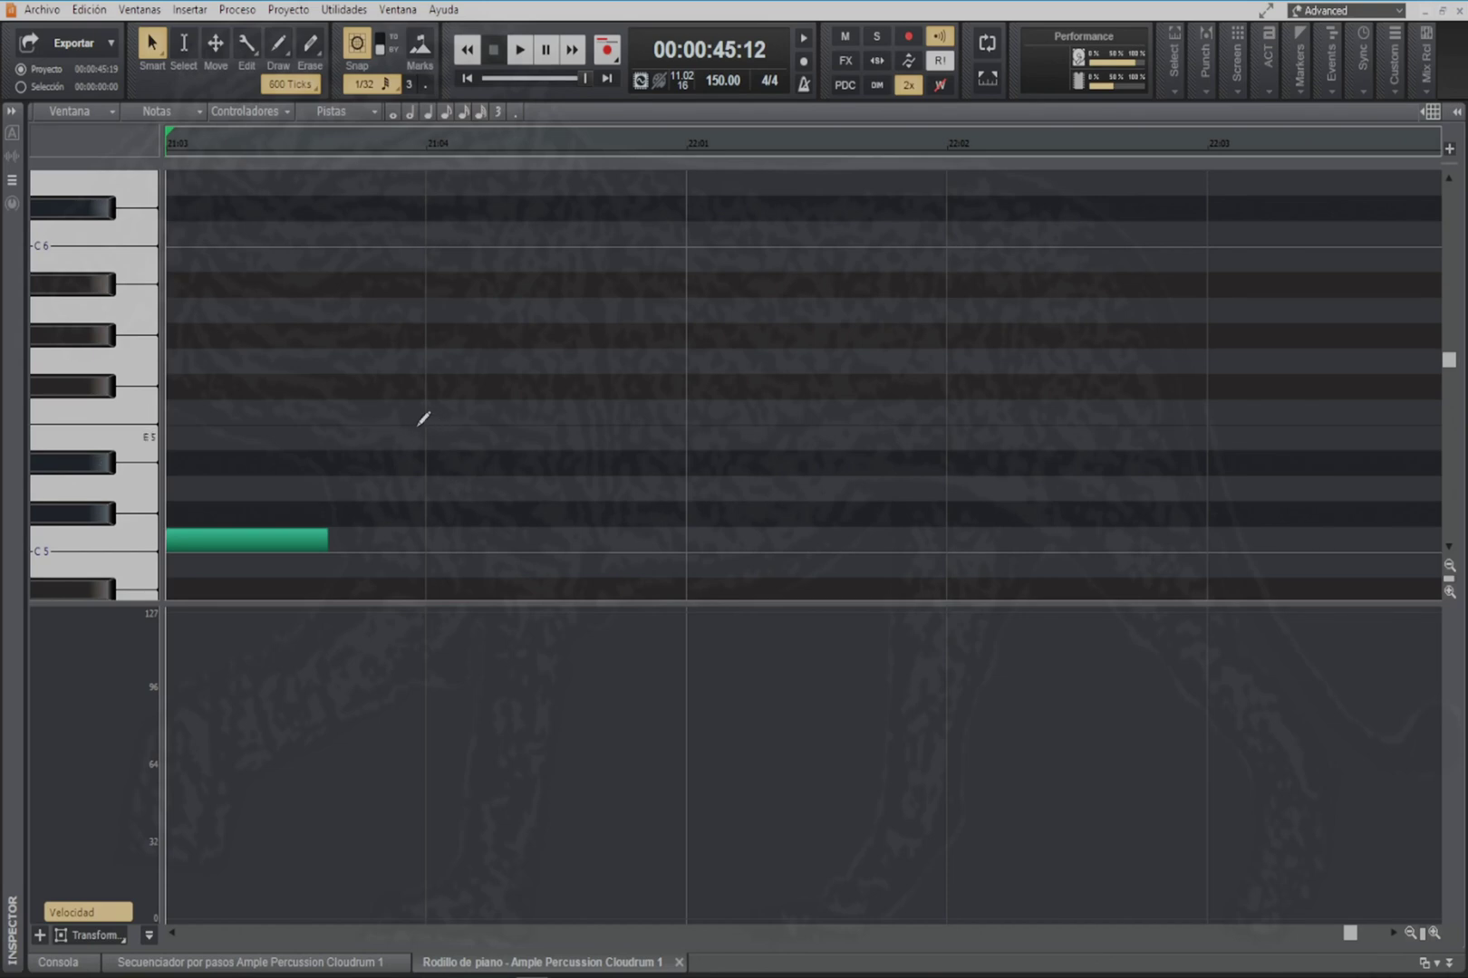
{"action": "left_click_drag", "start_coordinate": [429, 438], "coordinate": [590, 440]}
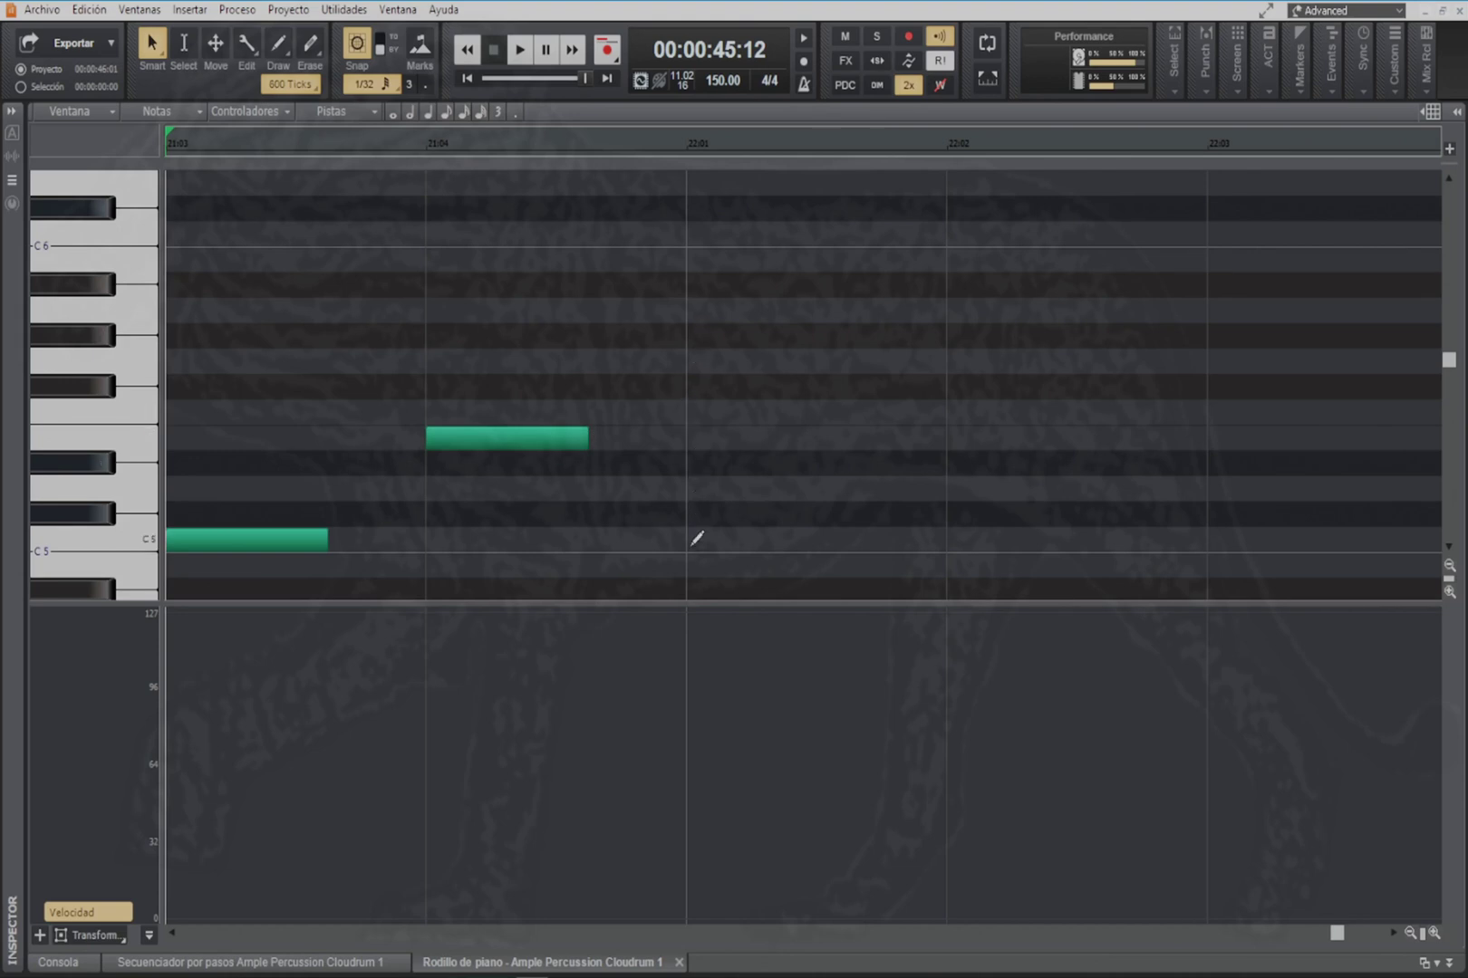
{"action": "left_click_drag", "start_coordinate": [695, 536], "coordinate": [848, 535]}
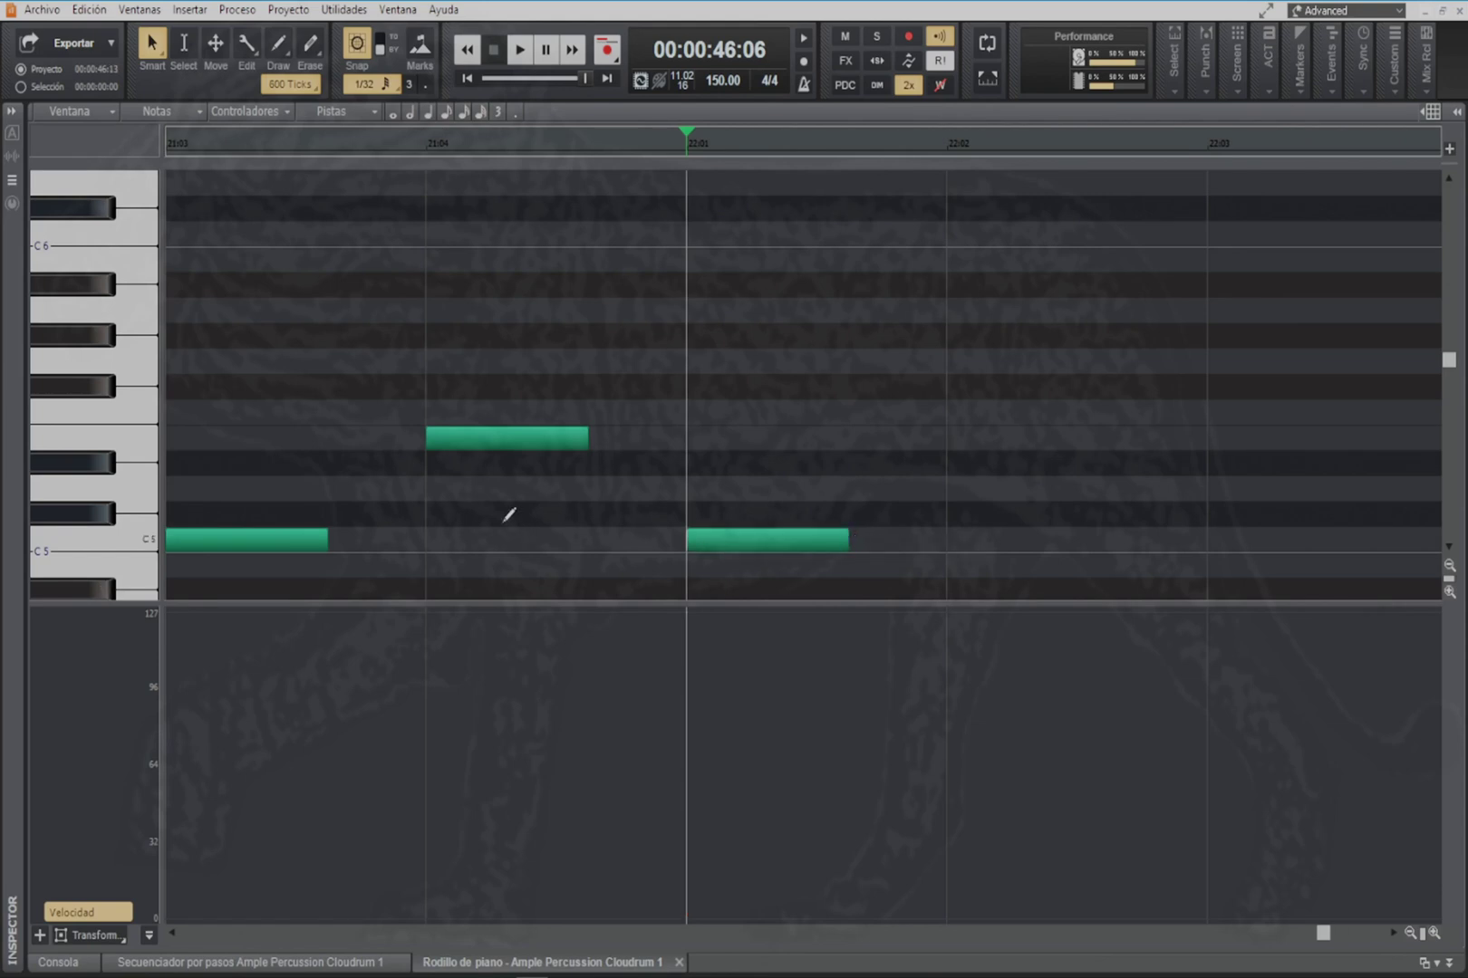
Step: Add notes F5, D5 and C5 on beats 2 to 4 of measure 22, and C5 and D5 on beats 1 and 2 of measure 21
{"action": "scroll", "coordinate": [422, 470], "scroll_direction": "down", "scroll_amount": 5}
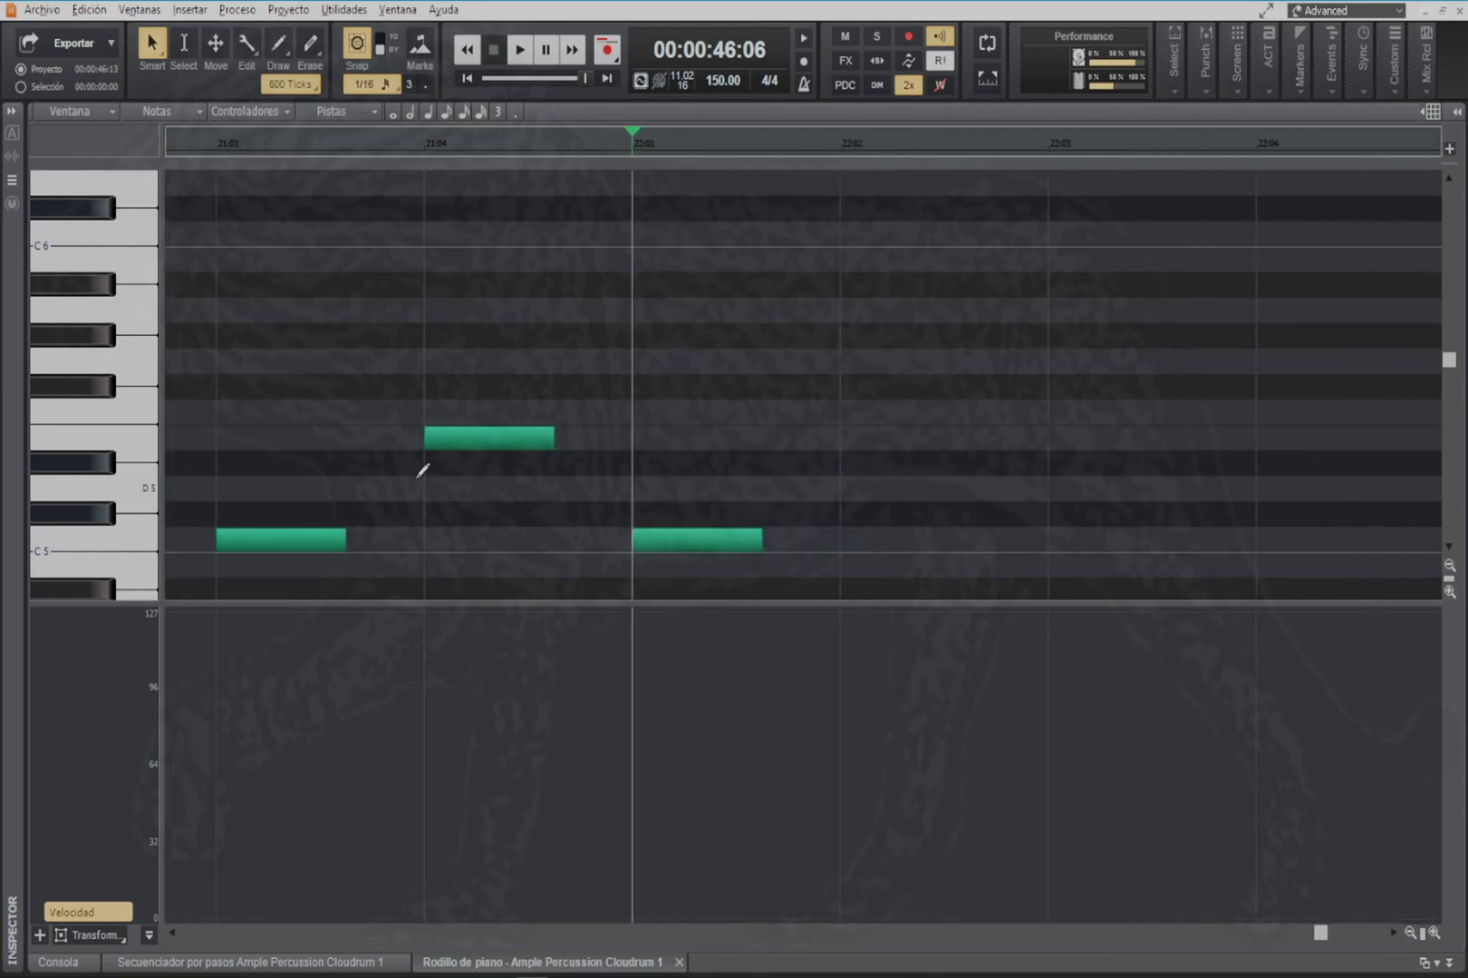
{"action": "scroll", "coordinate": [422, 470], "scroll_direction": "down", "scroll_amount": 5}
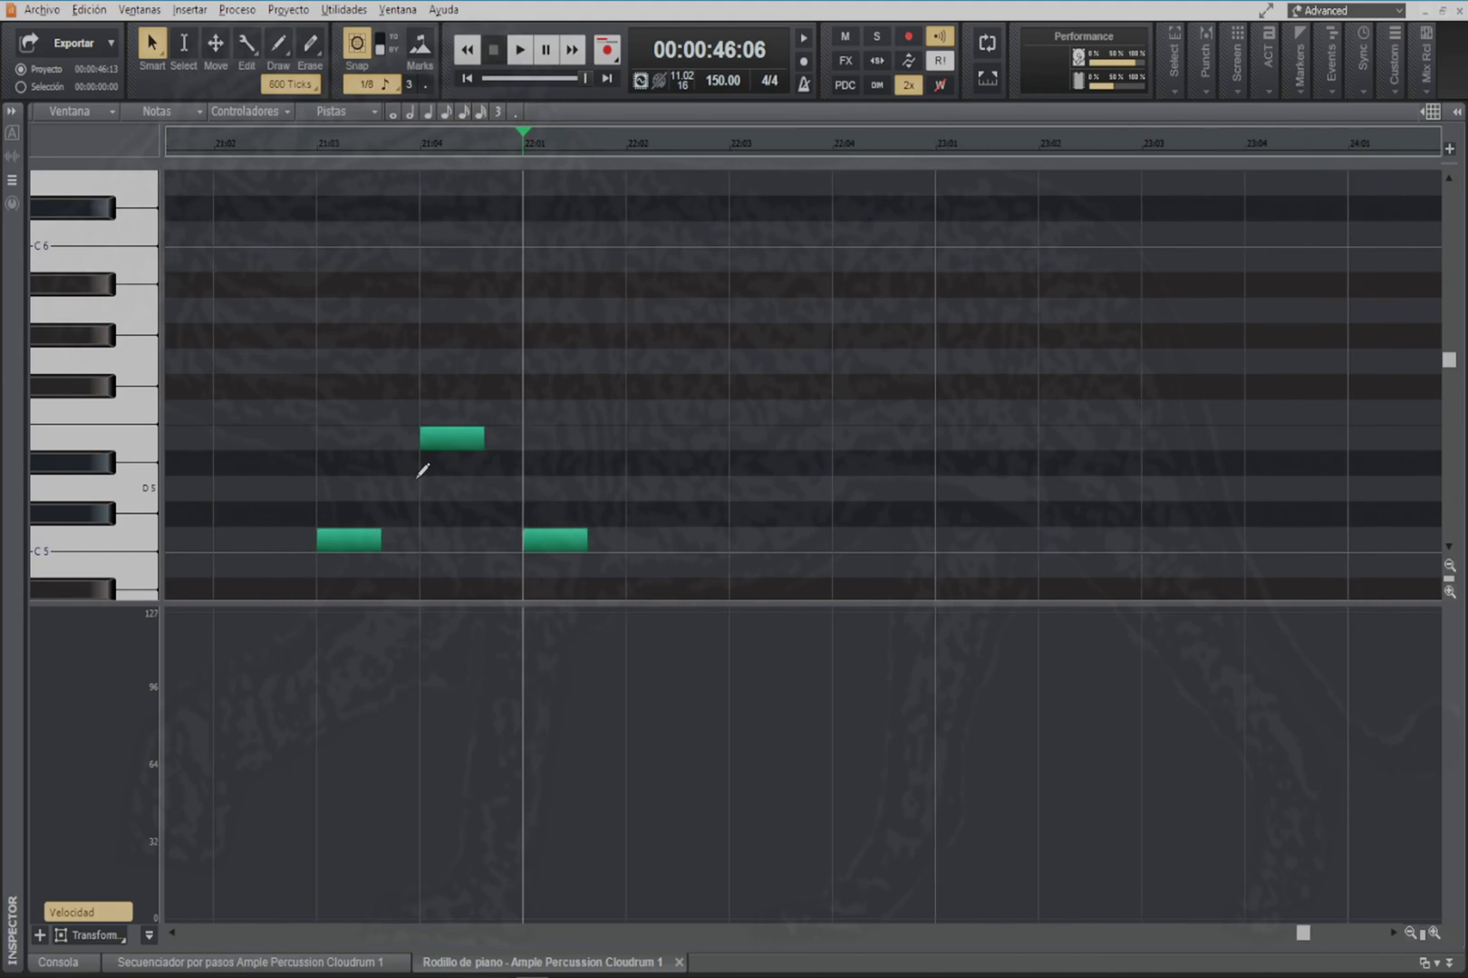
{"action": "left_click", "coordinate": [508, 412]}
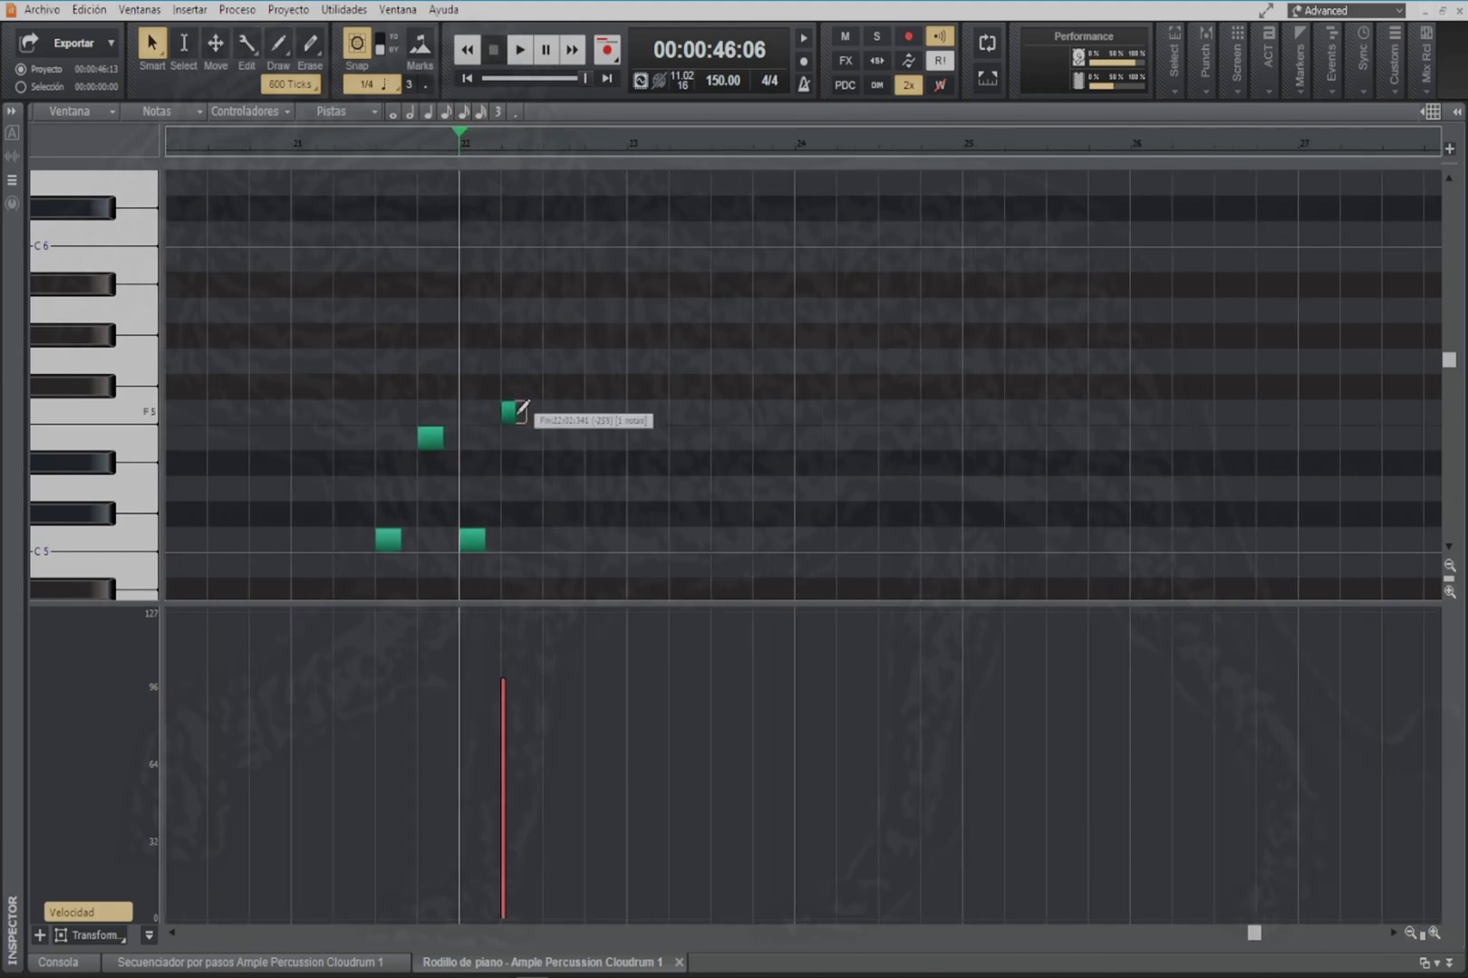
{"action": "left_click", "coordinate": [548, 490]}
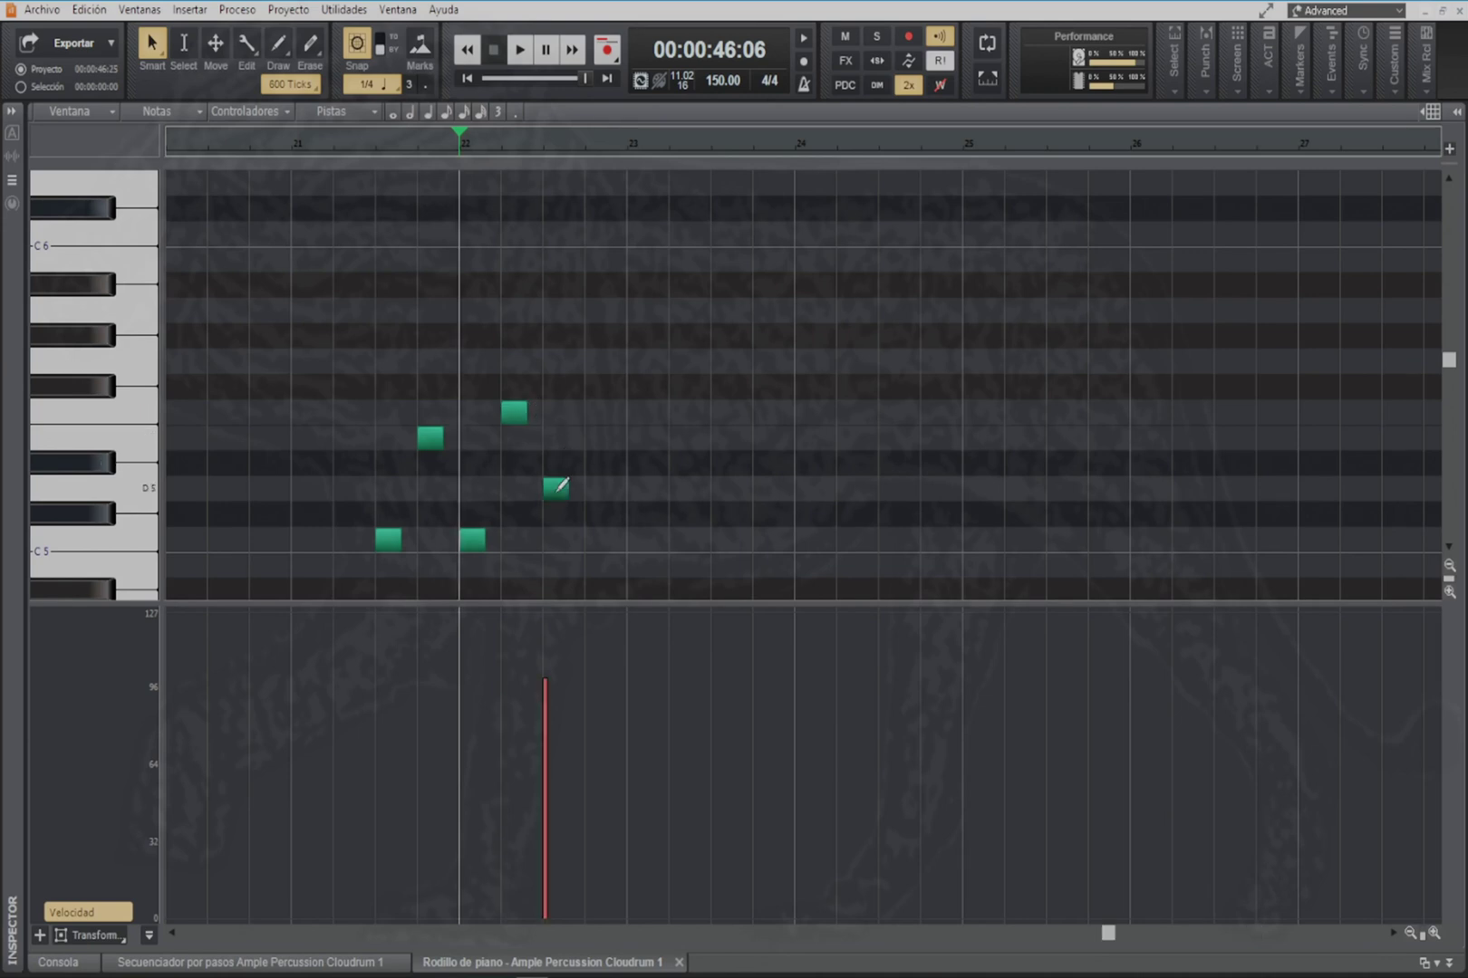
{"action": "left_click", "coordinate": [591, 540]}
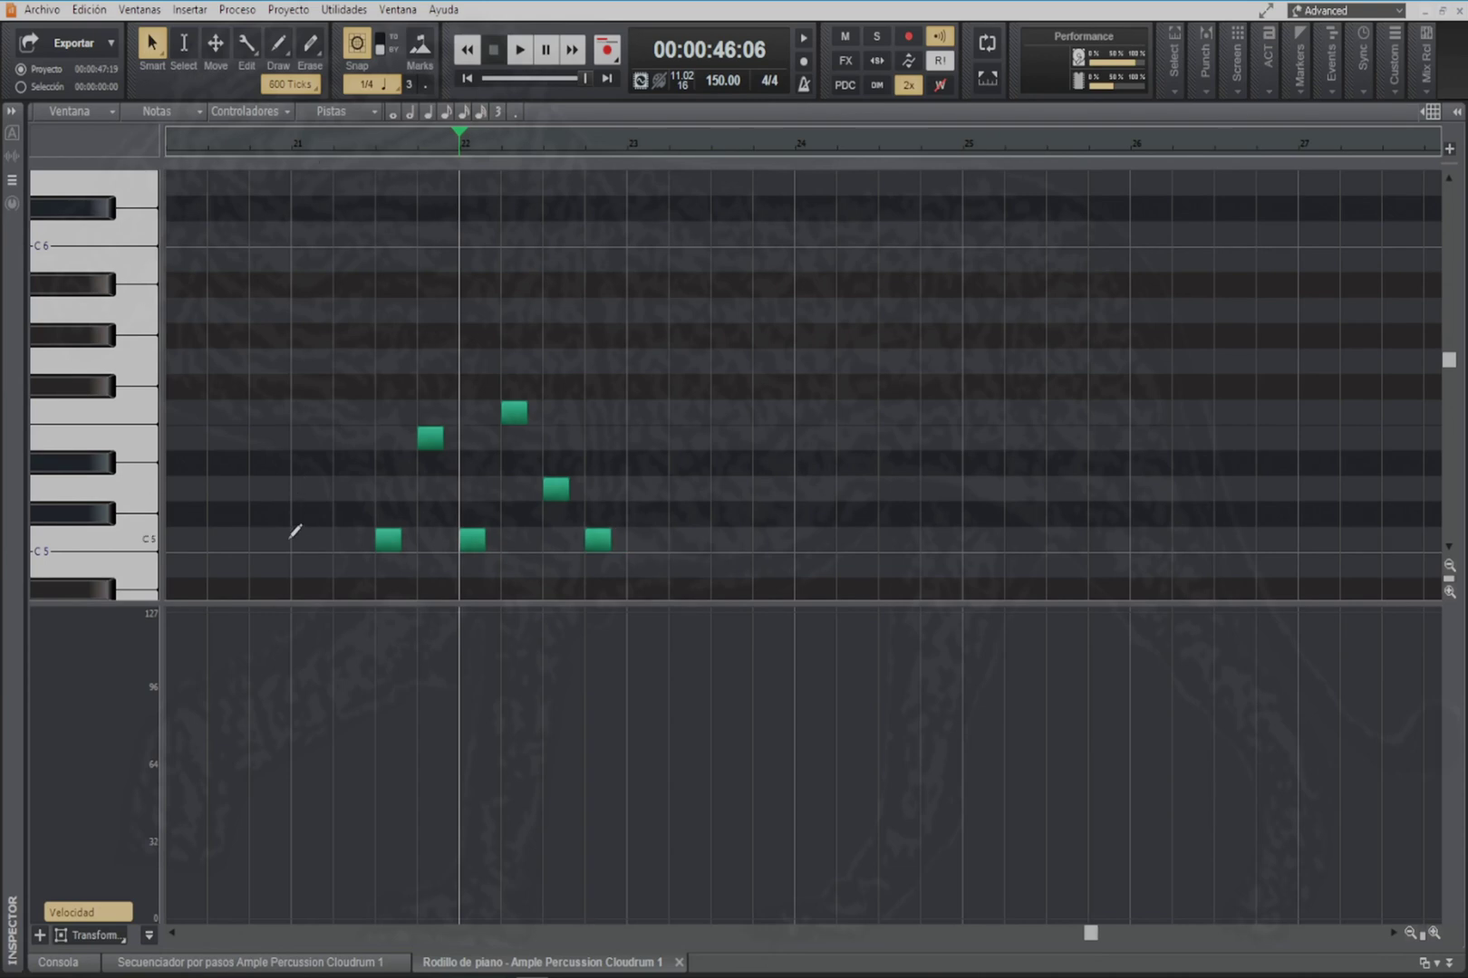
{"action": "left_click", "coordinate": [299, 540]}
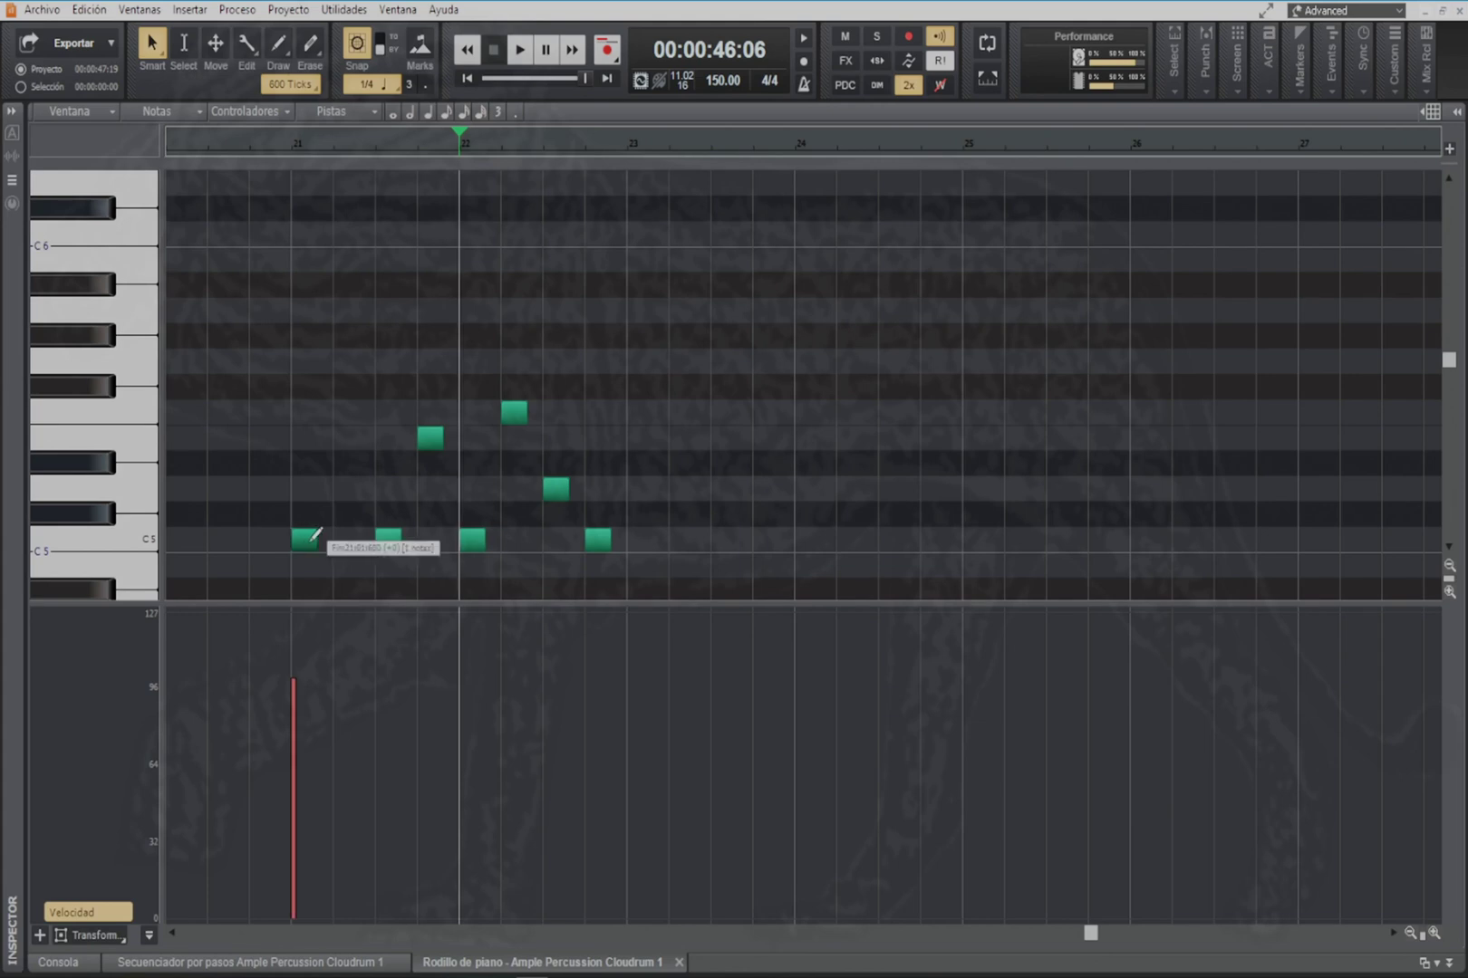
{"action": "left_click", "coordinate": [341, 487]}
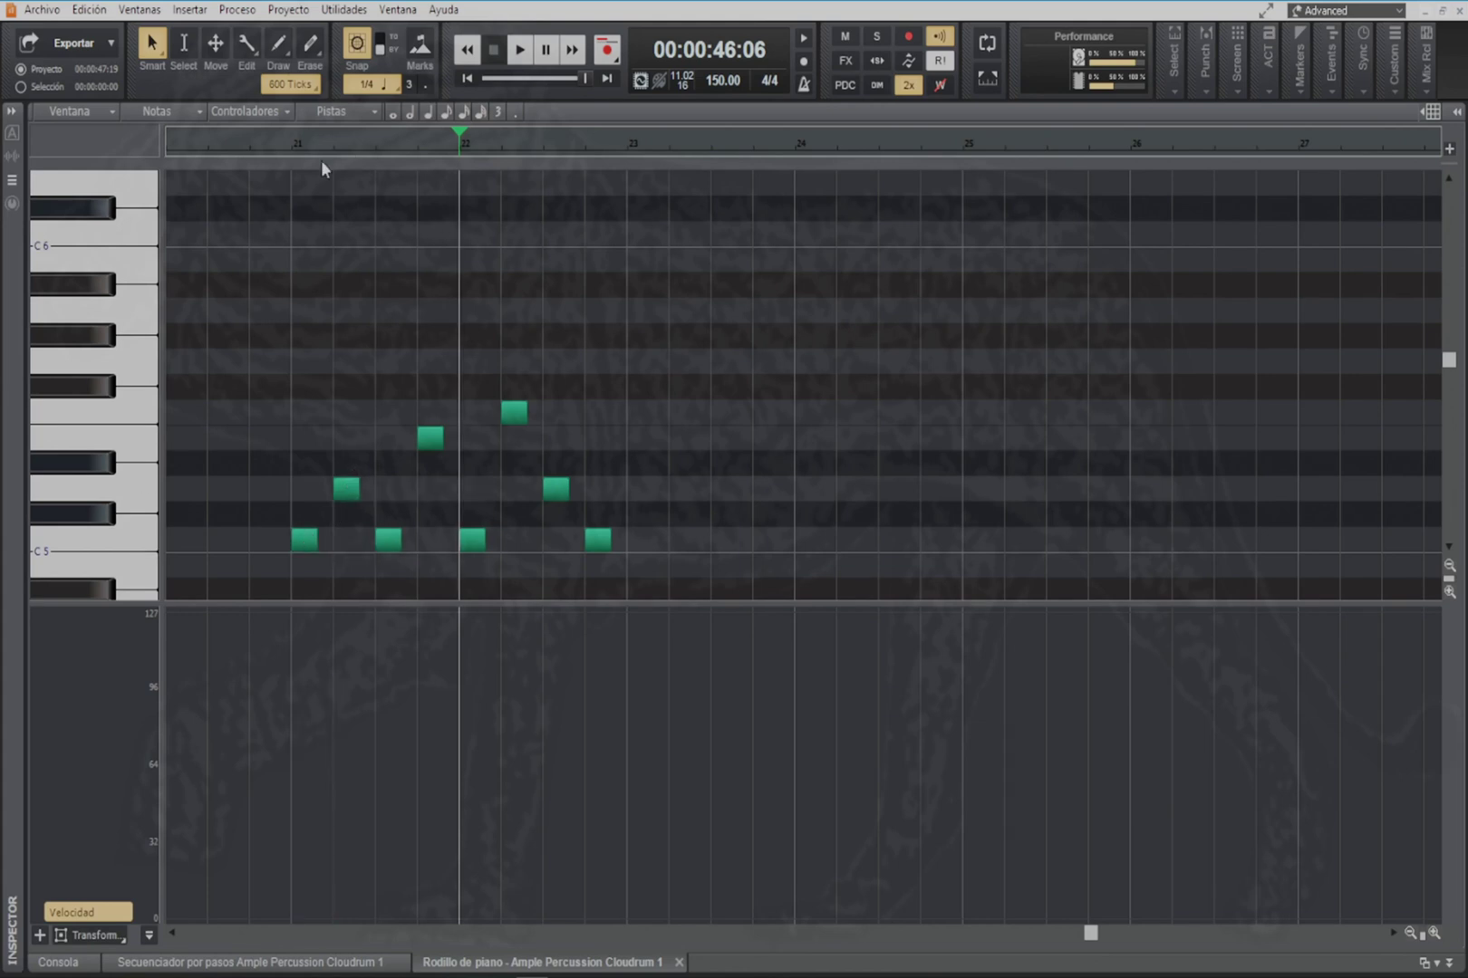
Step: Play back the new phrase from the start of measure 21
{"action": "left_click", "coordinate": [292, 145]}
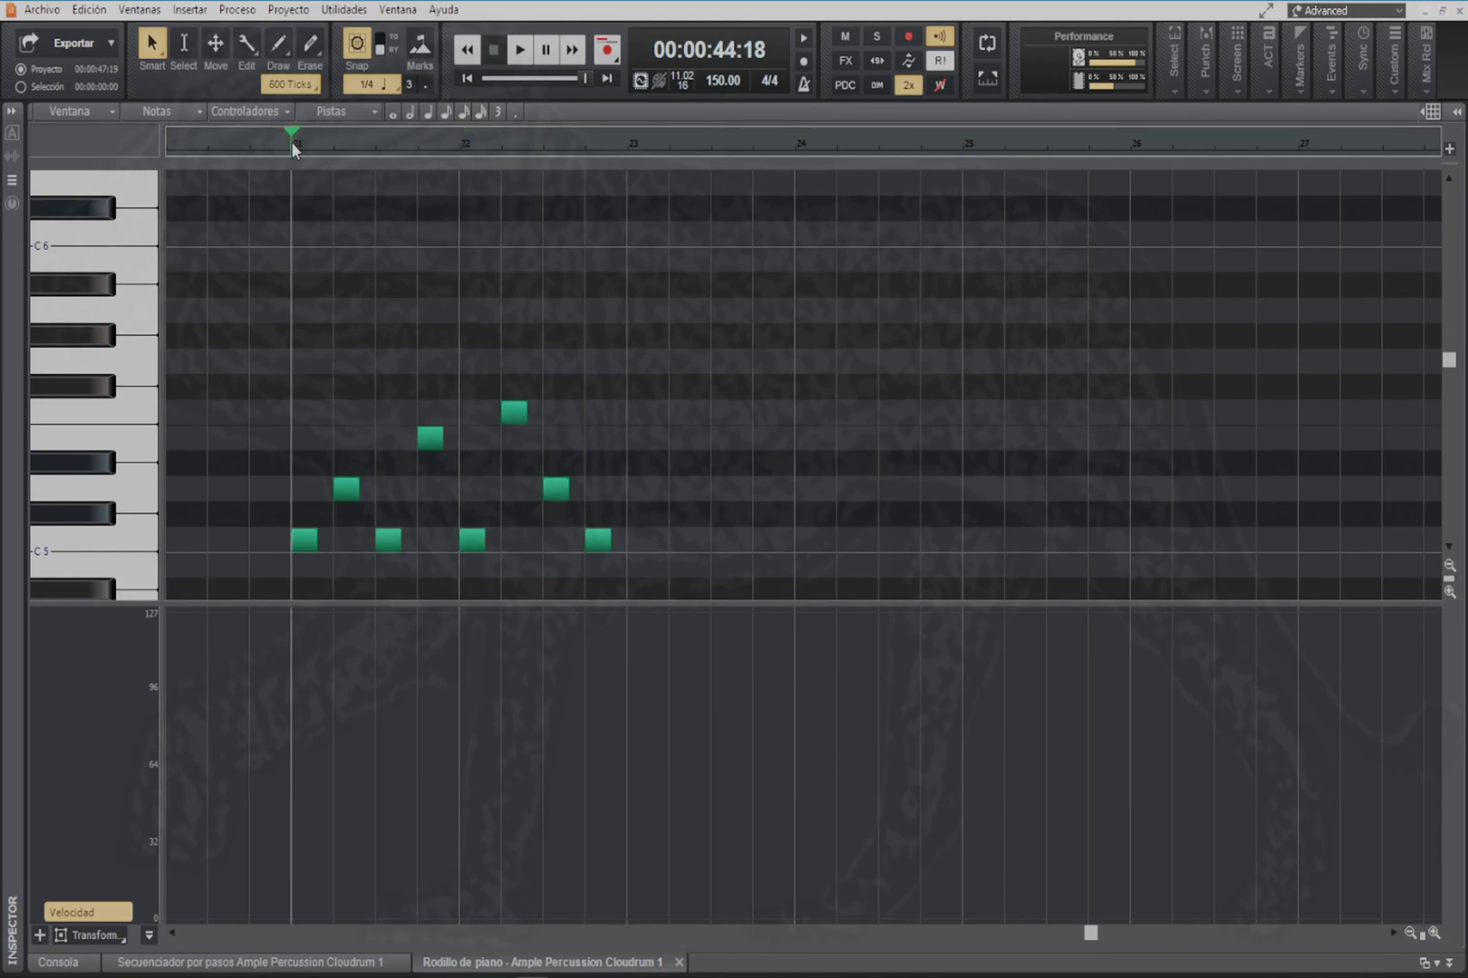
{"action": "key", "text": "space"}
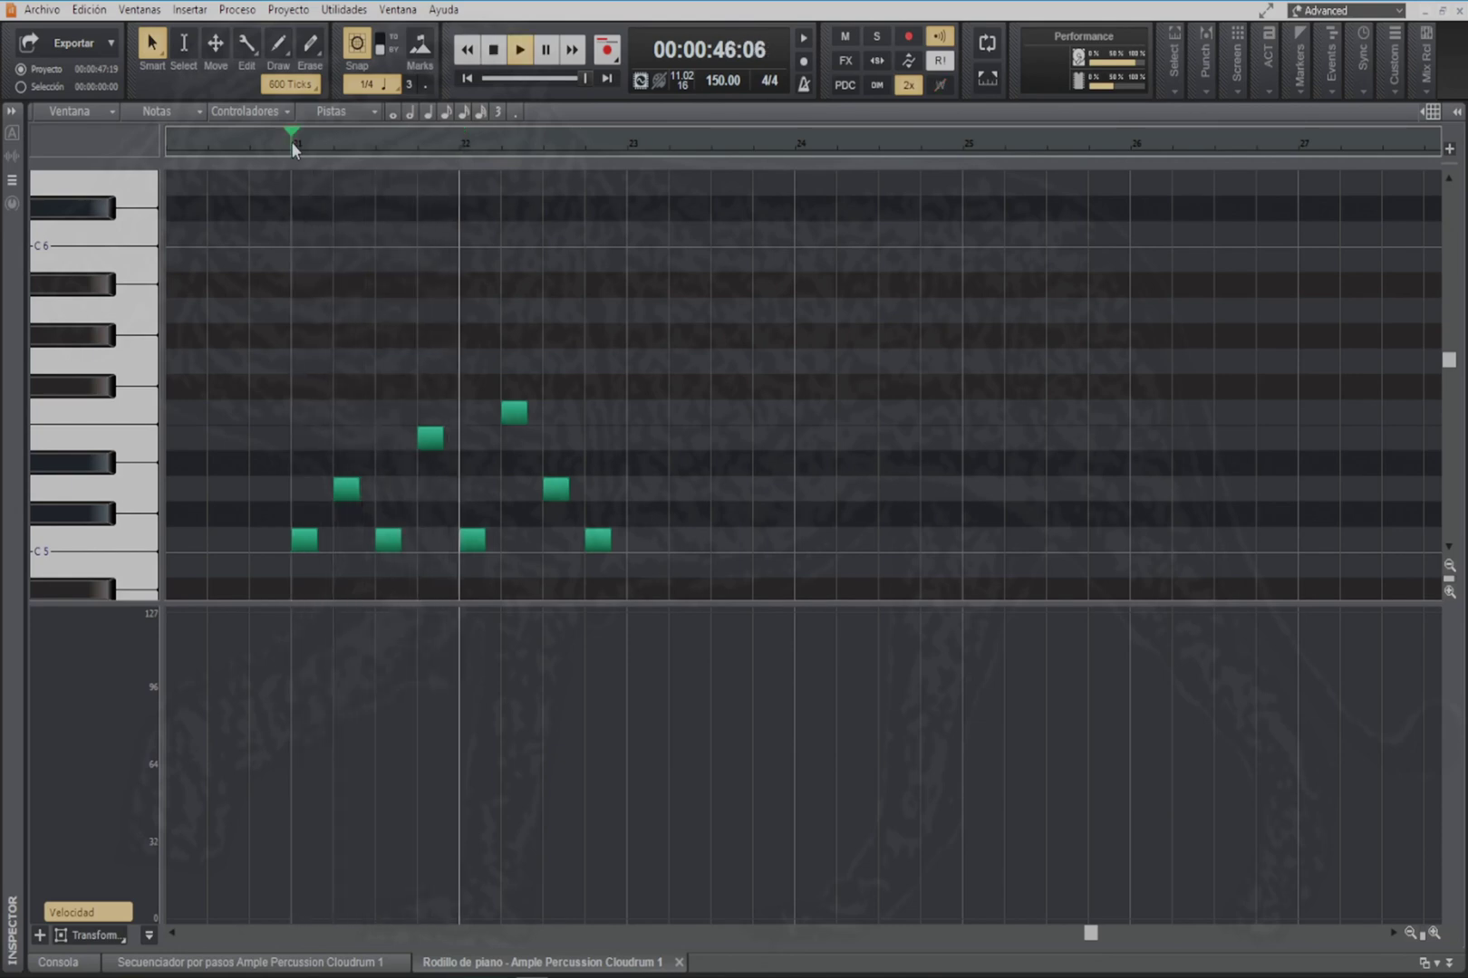
{"action": "key", "text": "space"}
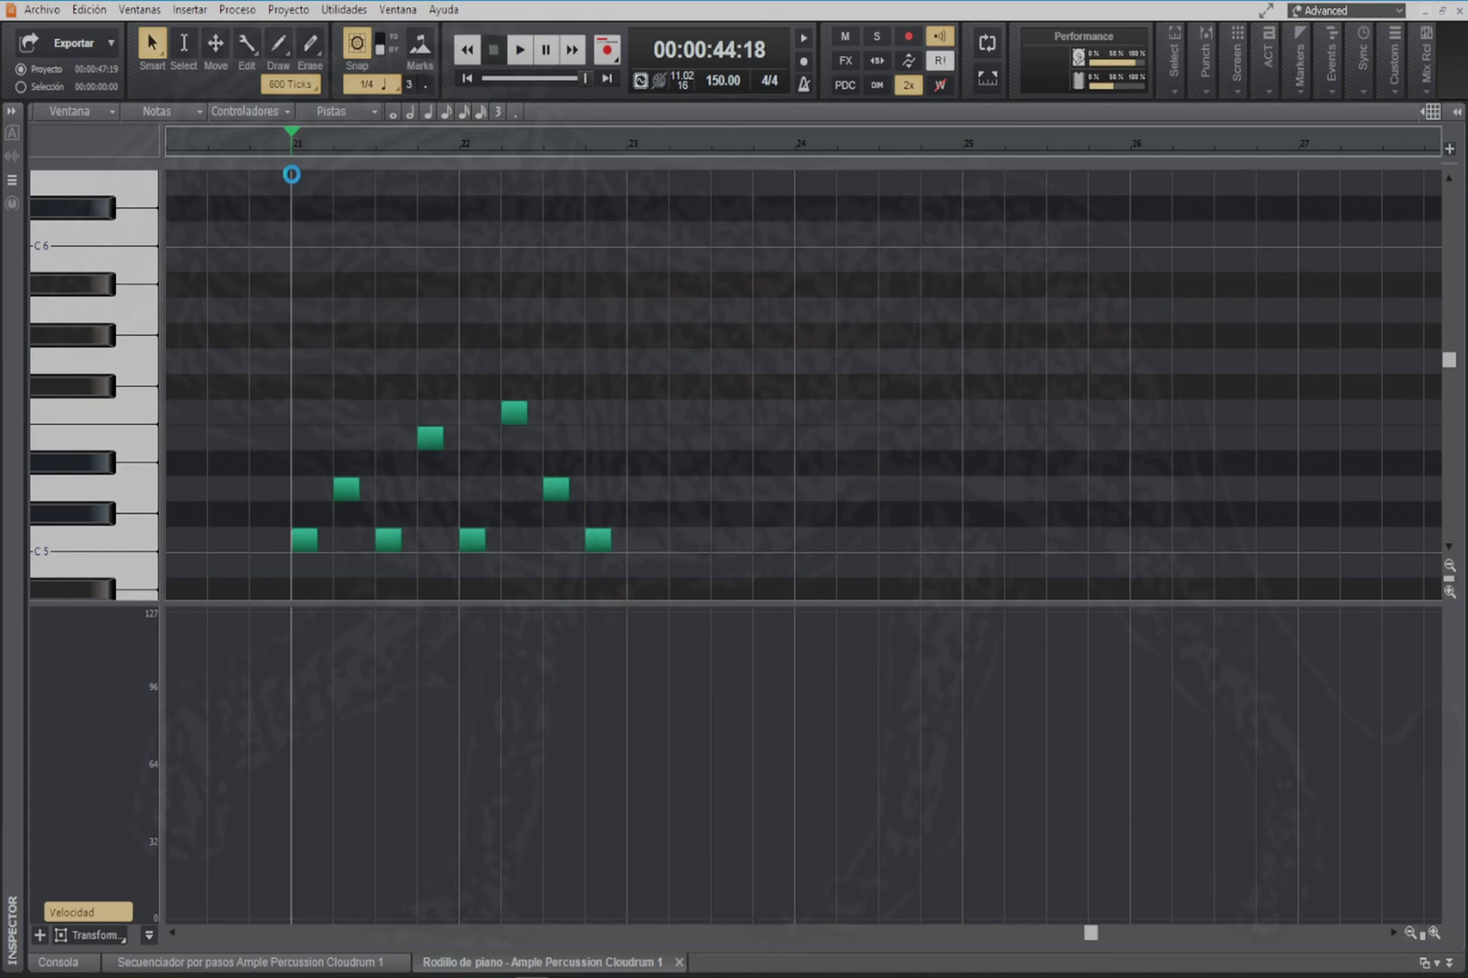
Step: Lower the velocities of the four notes in measure 21 to about 34, 46, 28 and 32 in order
{"action": "left_click", "coordinate": [305, 539]}
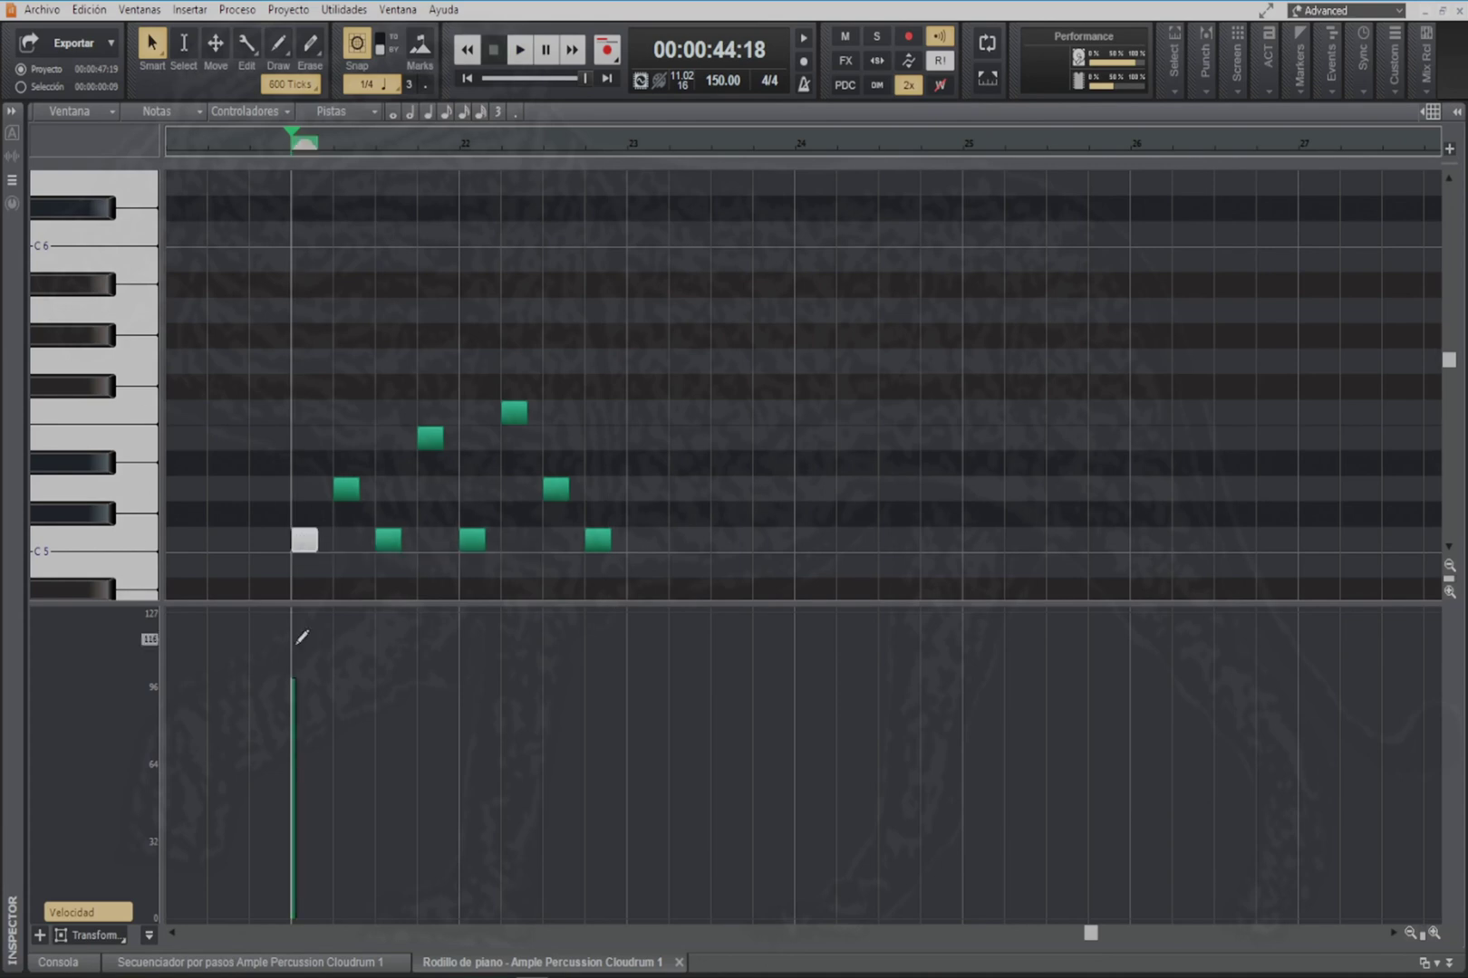
{"action": "left_click_drag", "start_coordinate": [294, 678], "coordinate": [295, 839]}
{"action": "left_click", "coordinate": [345, 491]}
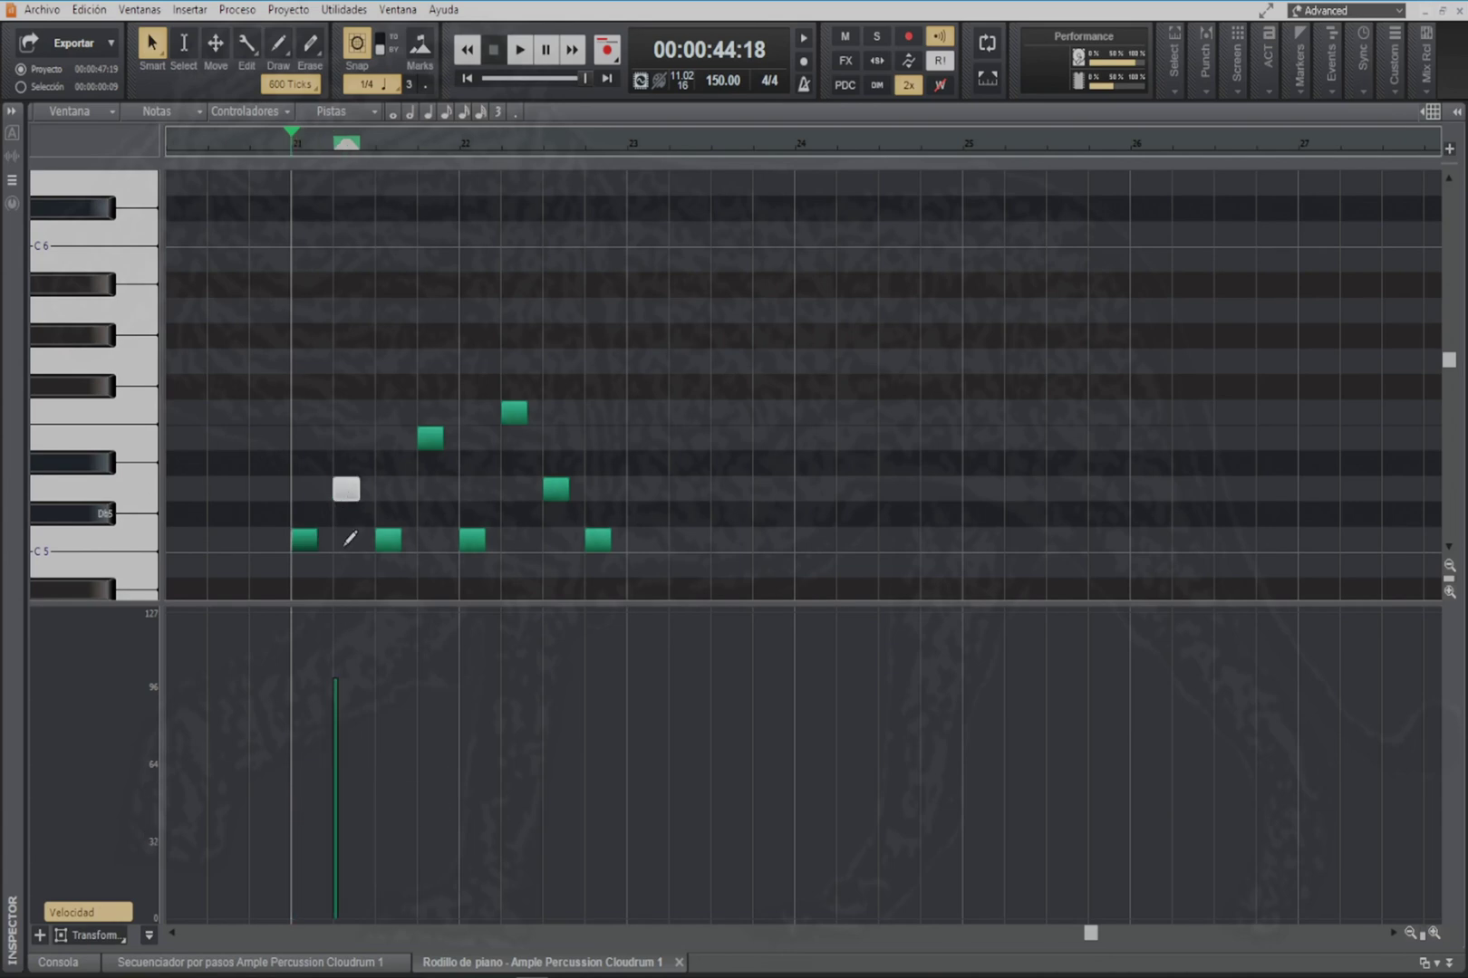
{"action": "left_click_drag", "start_coordinate": [335, 678], "coordinate": [343, 808]}
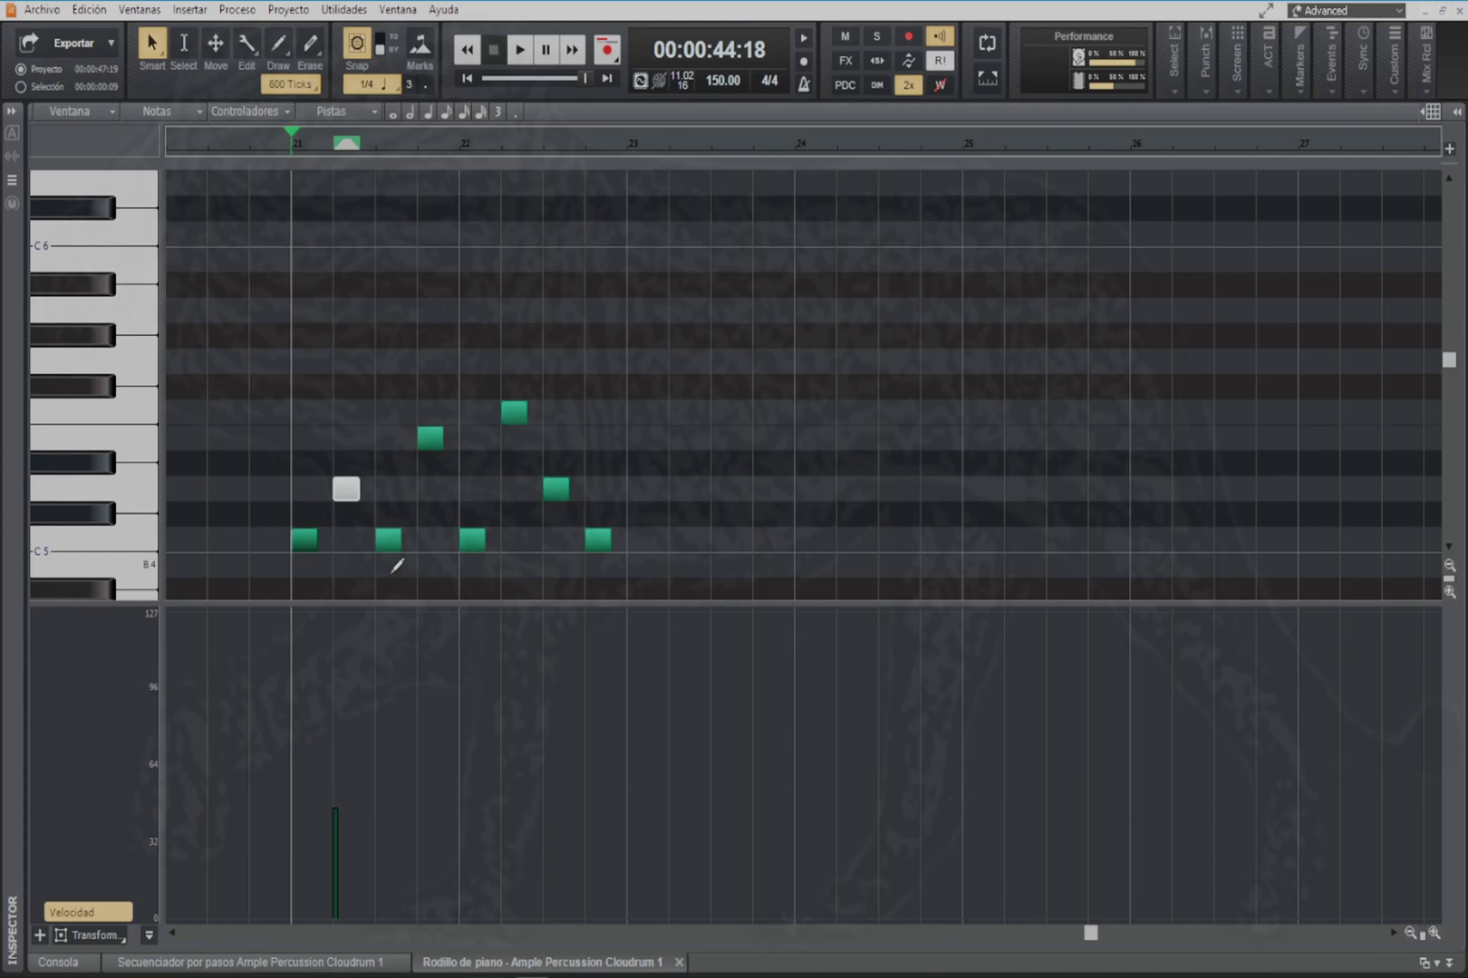
{"action": "left_click", "coordinate": [387, 542]}
{"action": "left_click_drag", "start_coordinate": [377, 678], "coordinate": [377, 853]}
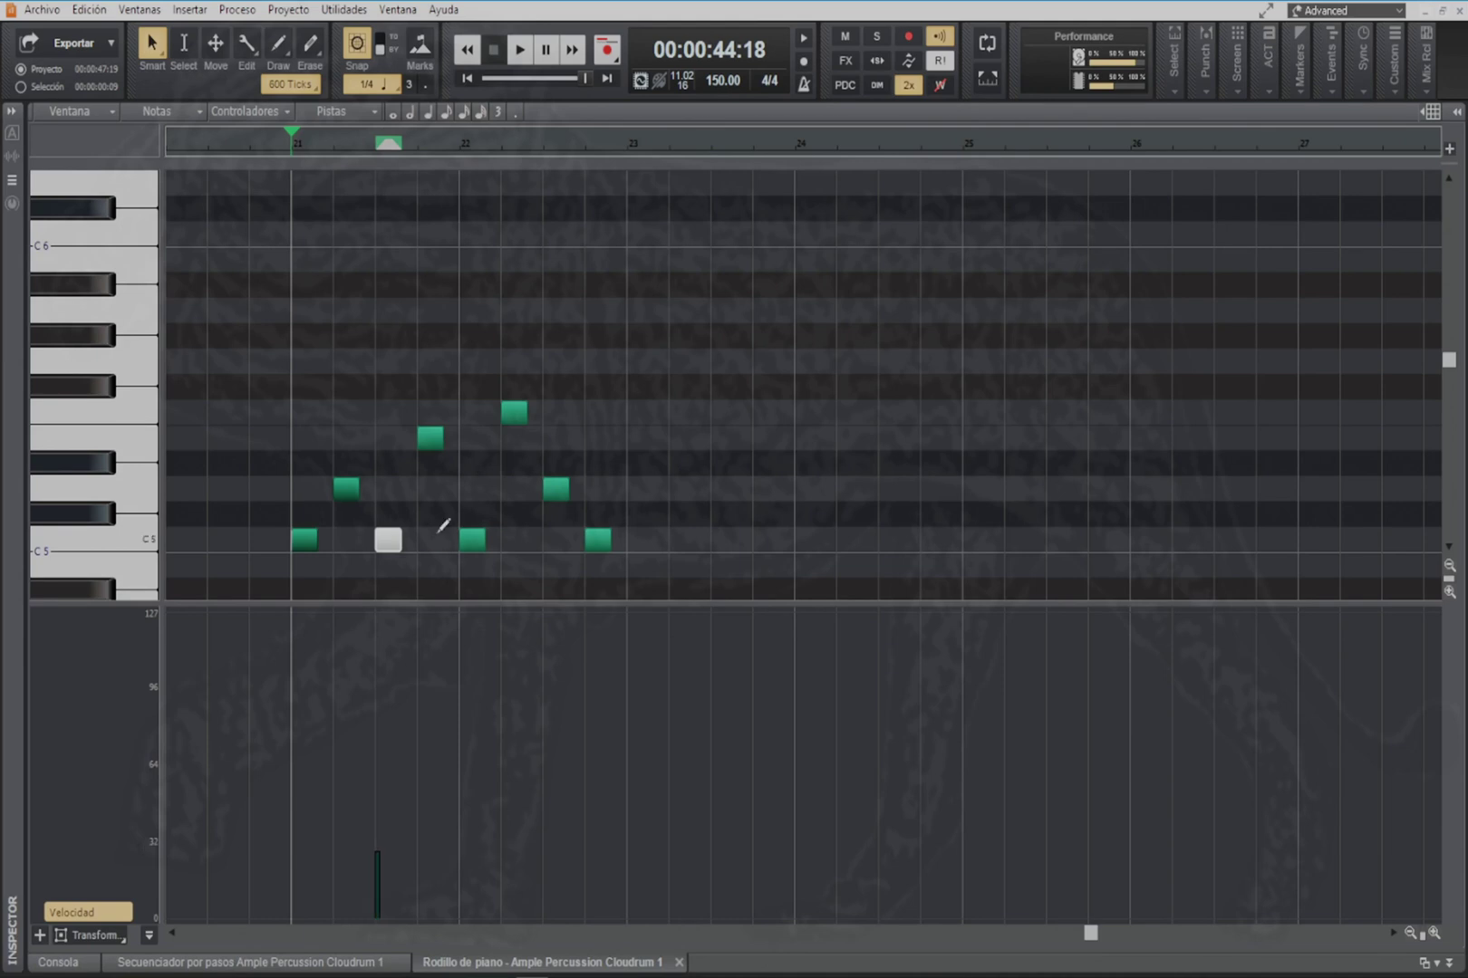
{"action": "left_click", "coordinate": [435, 449]}
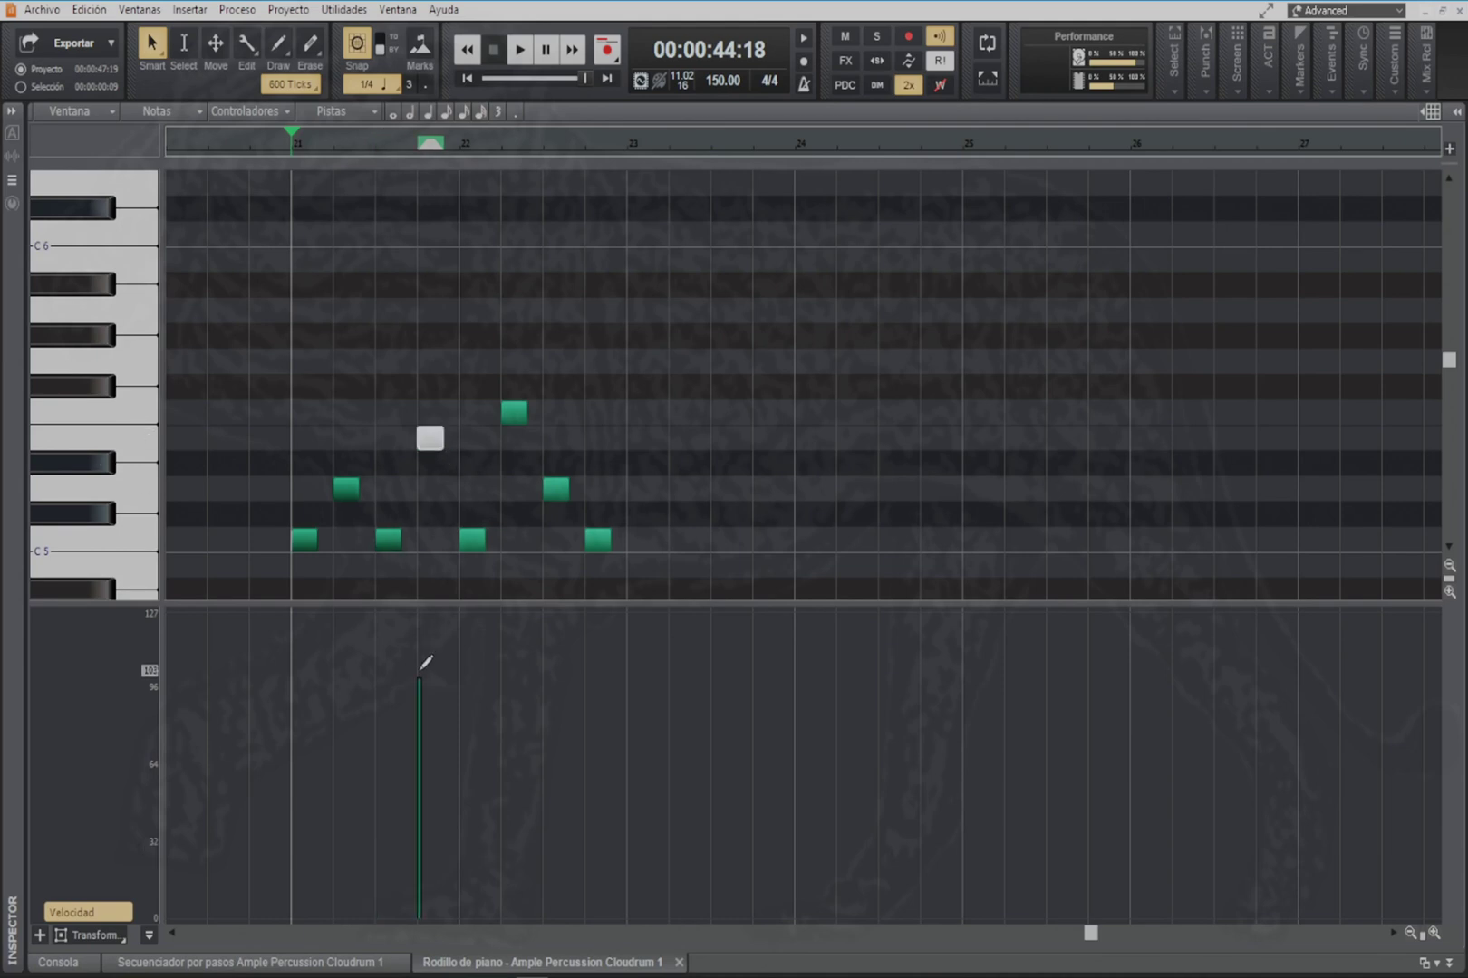
{"action": "left_click_drag", "start_coordinate": [419, 675], "coordinate": [418, 842]}
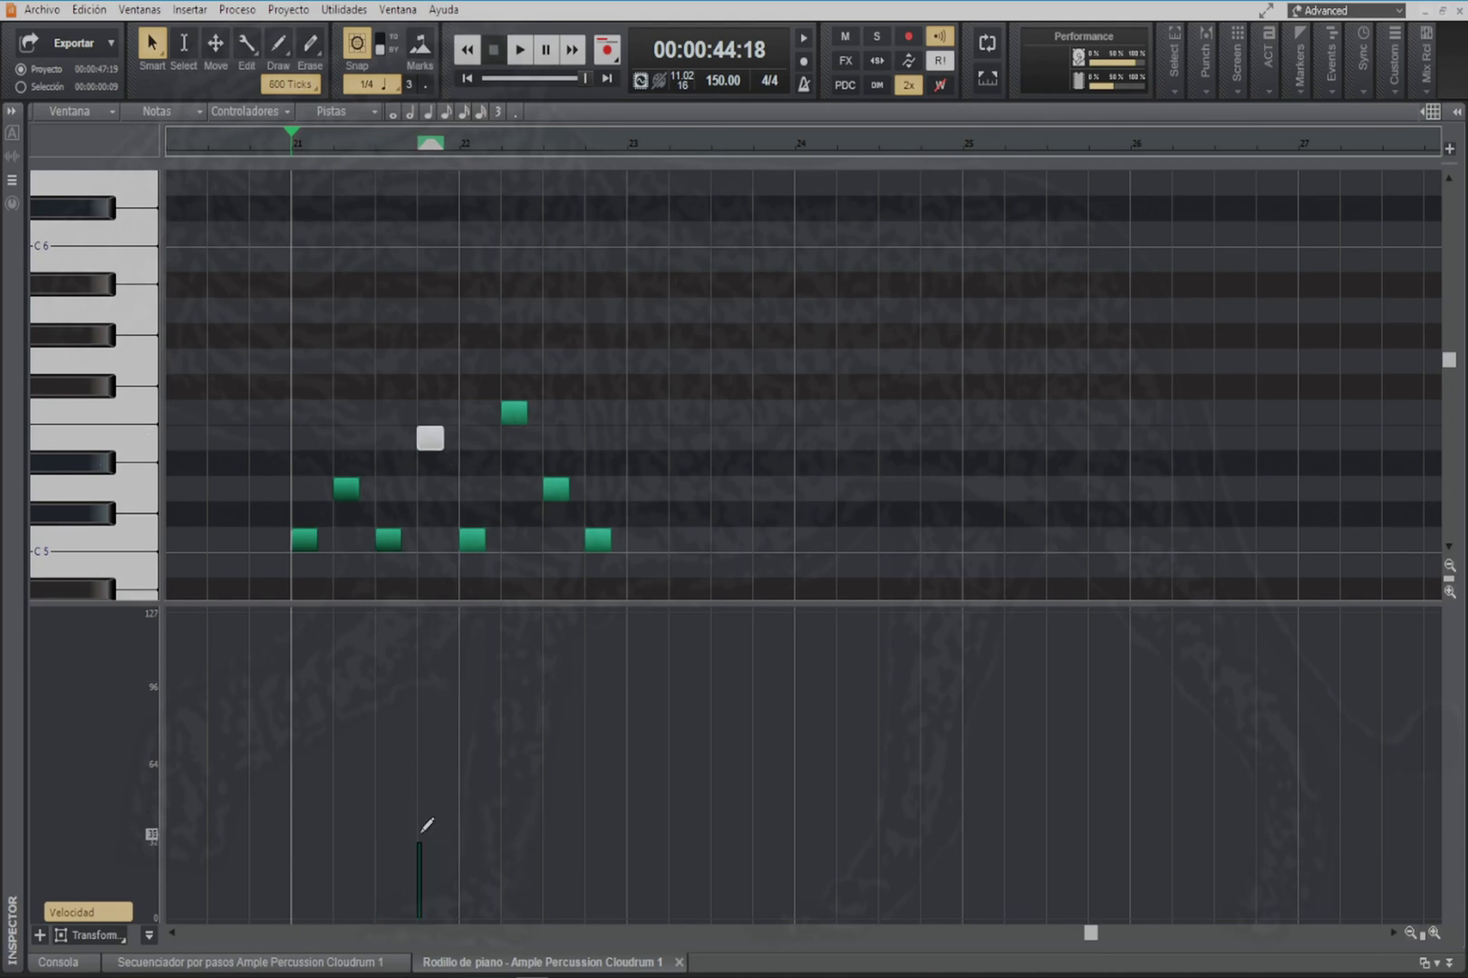
Step: Lower the velocities of the four notes in measure 22 to about 22, 29, 30 and 32 in order, and play back the phrase
{"action": "left_click", "coordinate": [470, 539]}
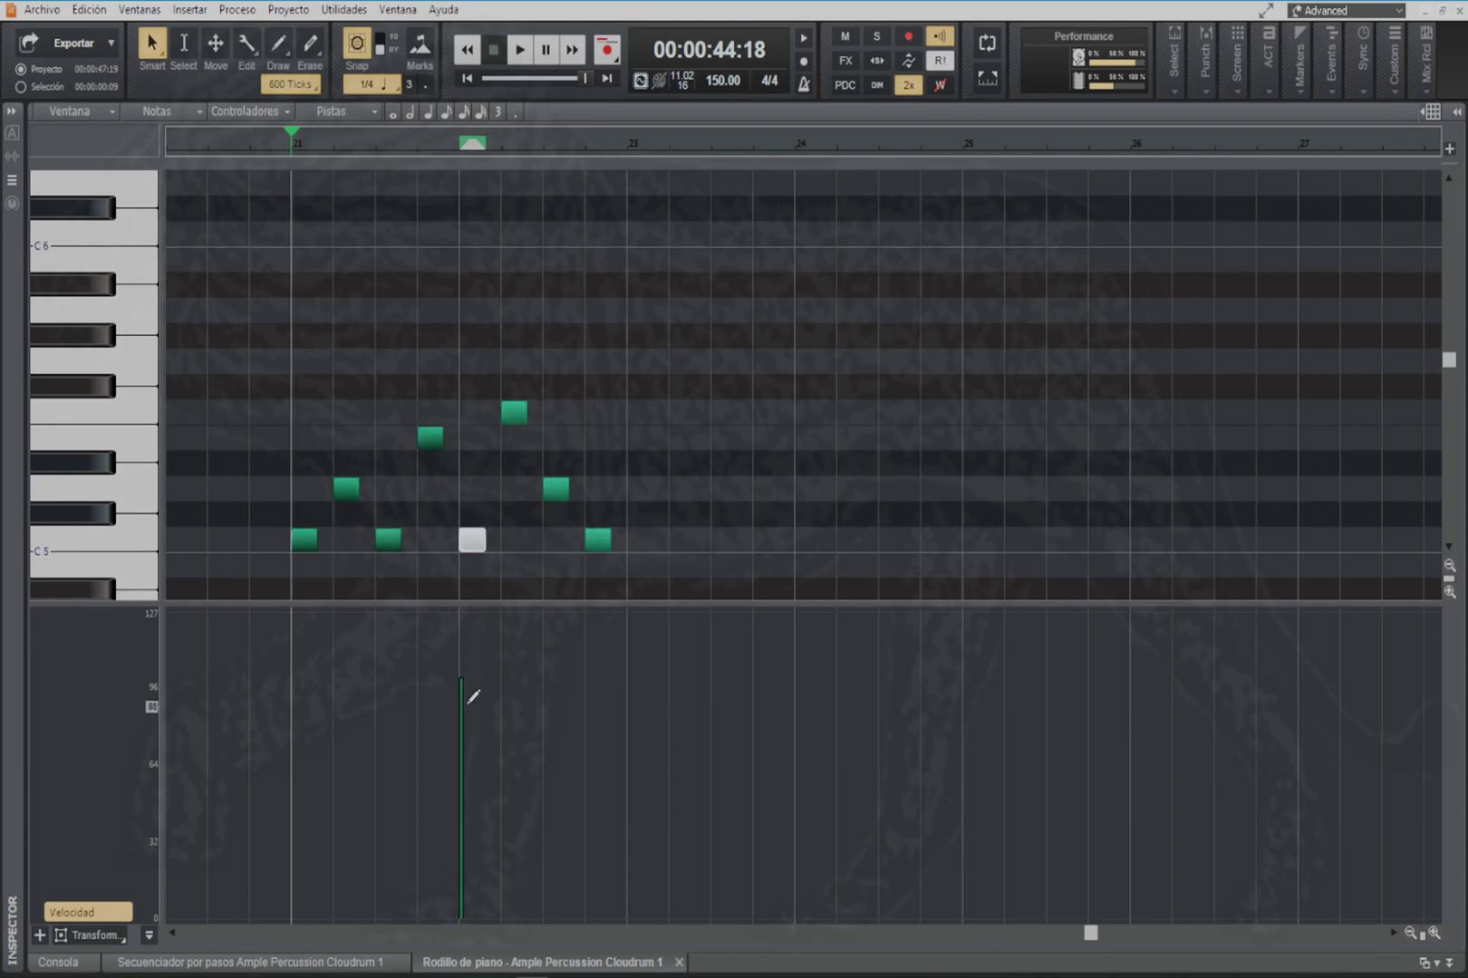
{"action": "left_click_drag", "start_coordinate": [461, 678], "coordinate": [448, 865]}
{"action": "left_click", "coordinate": [522, 417]}
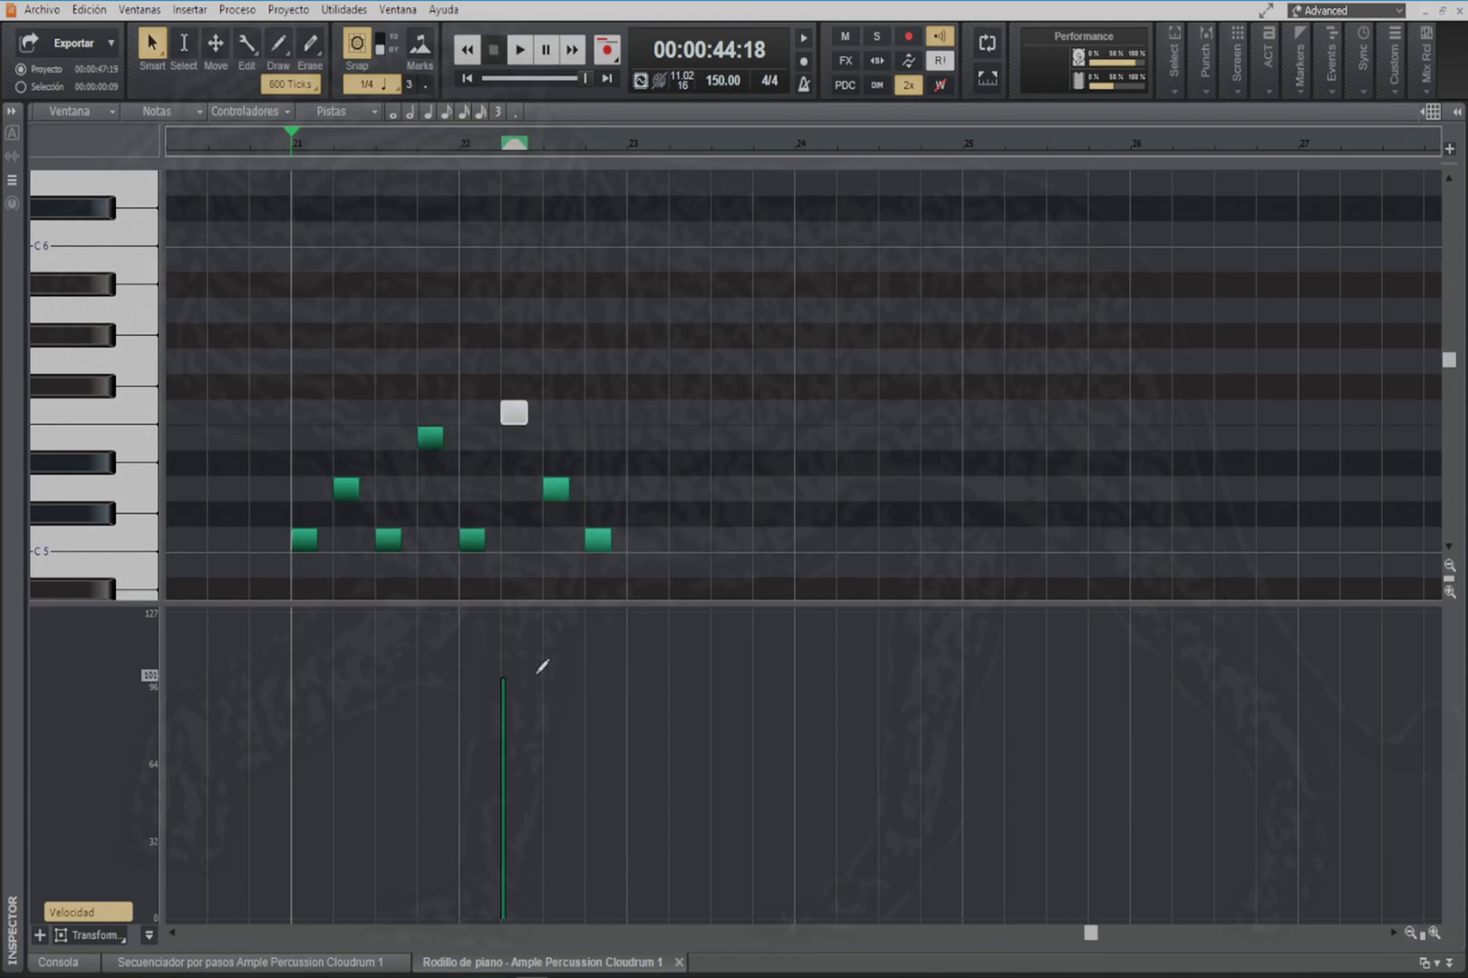
{"action": "left_click_drag", "start_coordinate": [505, 686], "coordinate": [501, 847]}
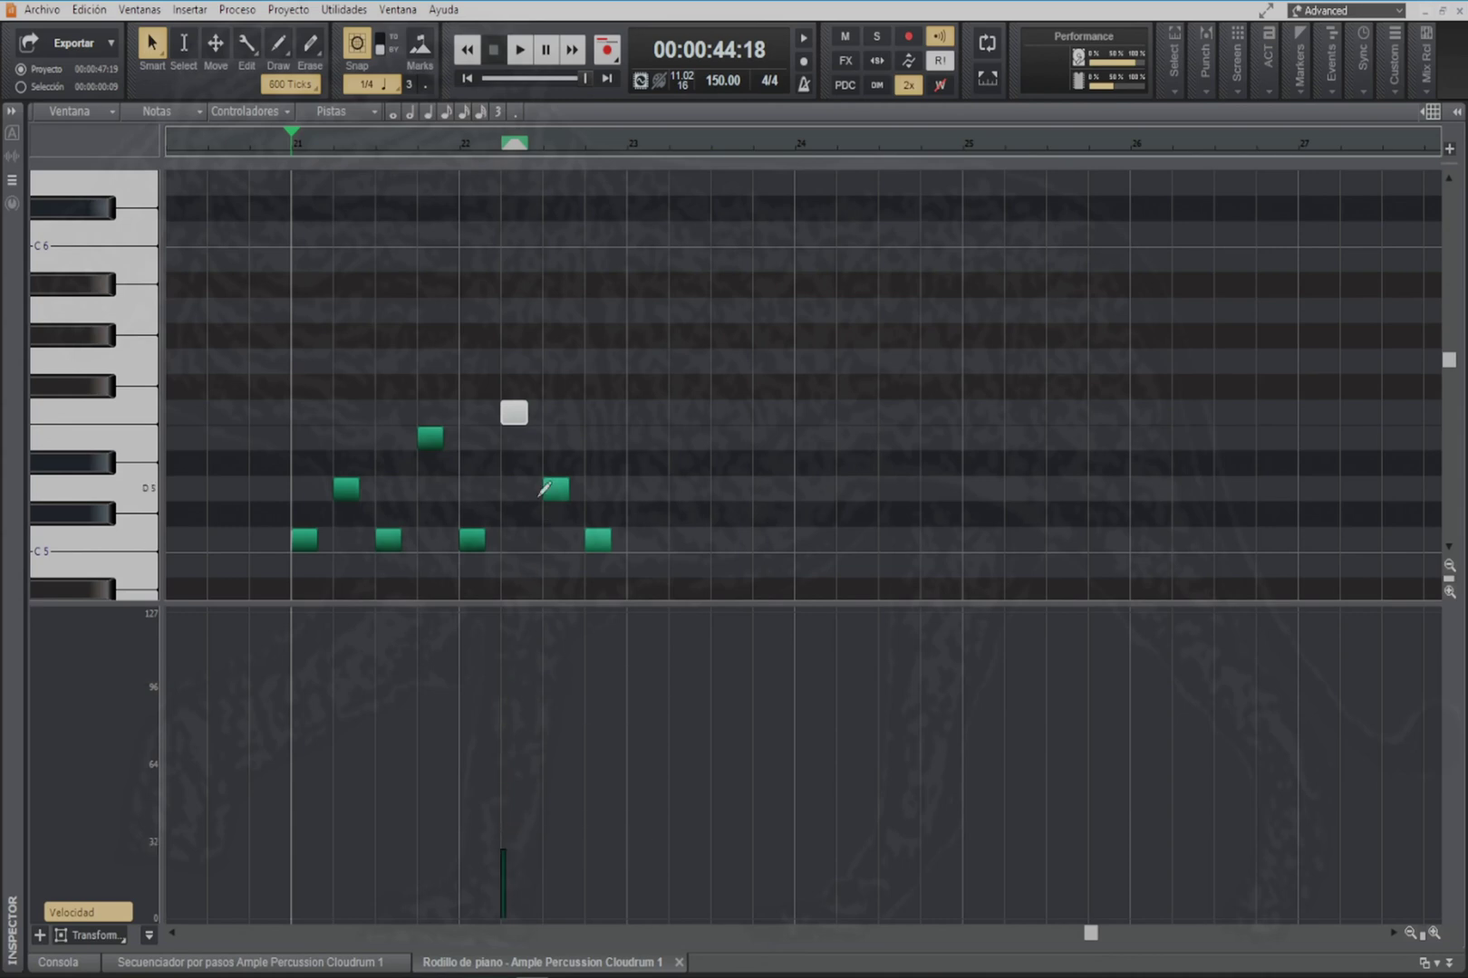
{"action": "left_click", "coordinate": [552, 490]}
{"action": "left_click_drag", "start_coordinate": [547, 679], "coordinate": [546, 847]}
{"action": "left_click", "coordinate": [597, 540]}
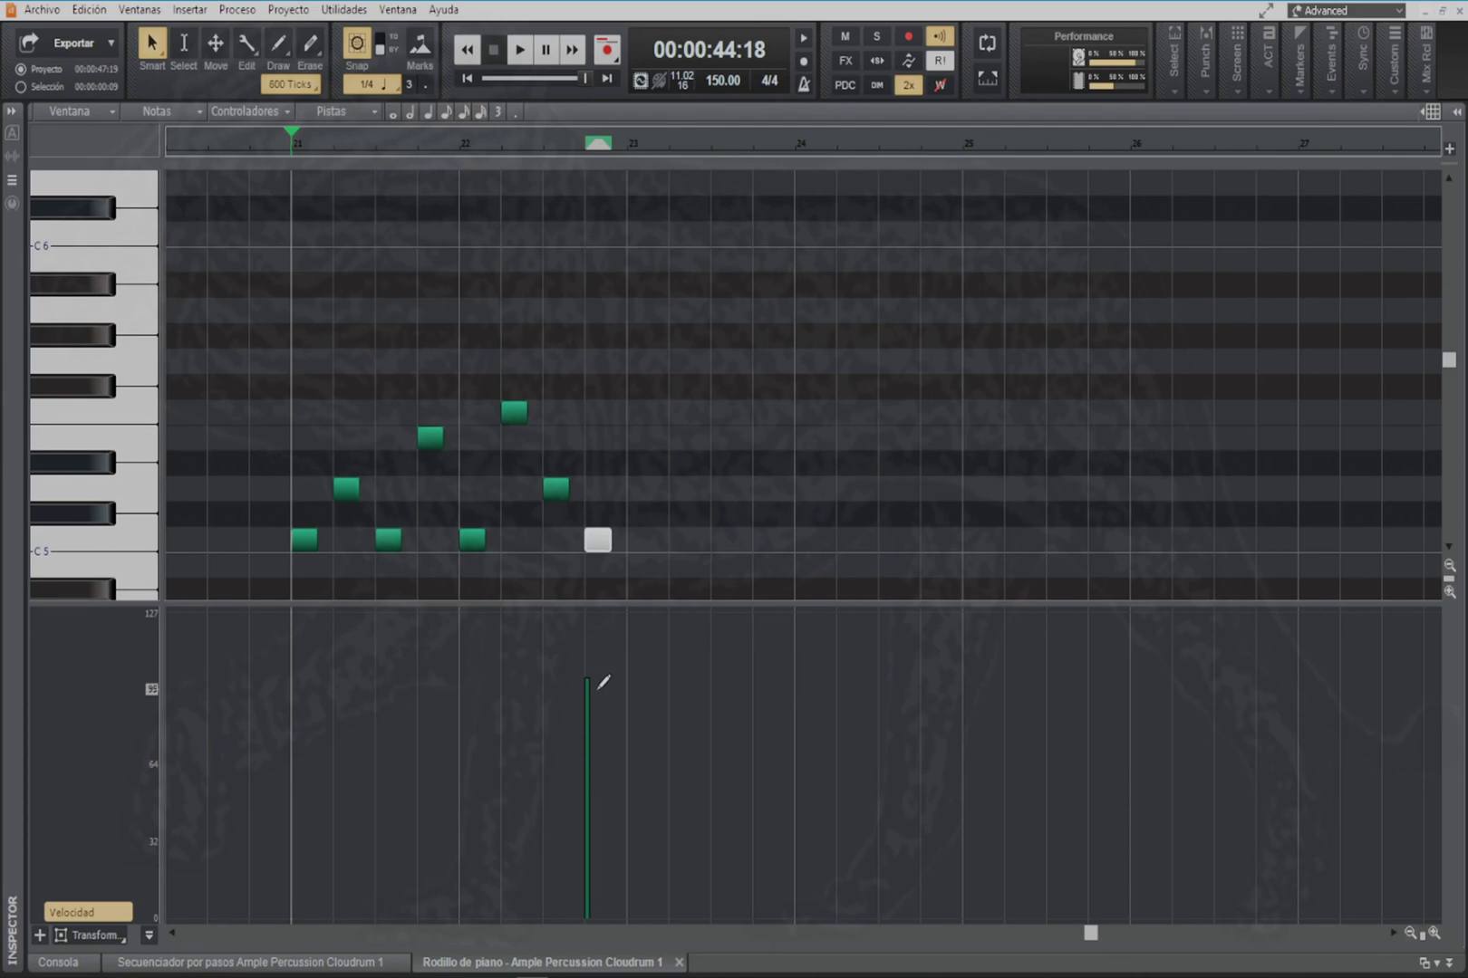
{"action": "left_click_drag", "start_coordinate": [586, 679], "coordinate": [588, 843]}
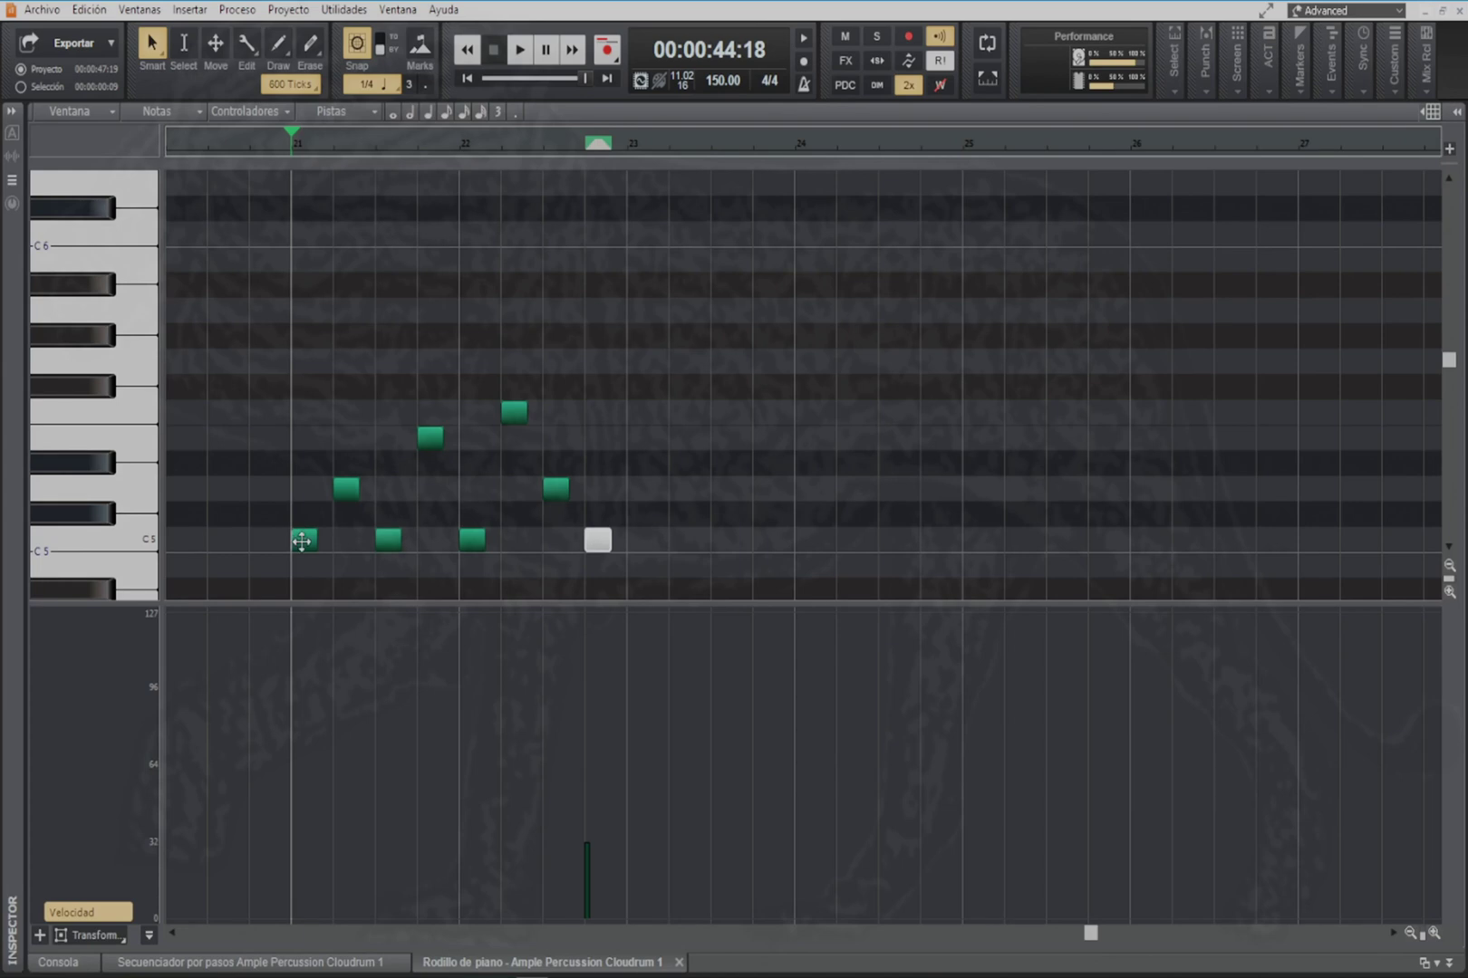
{"action": "key", "text": "space"}
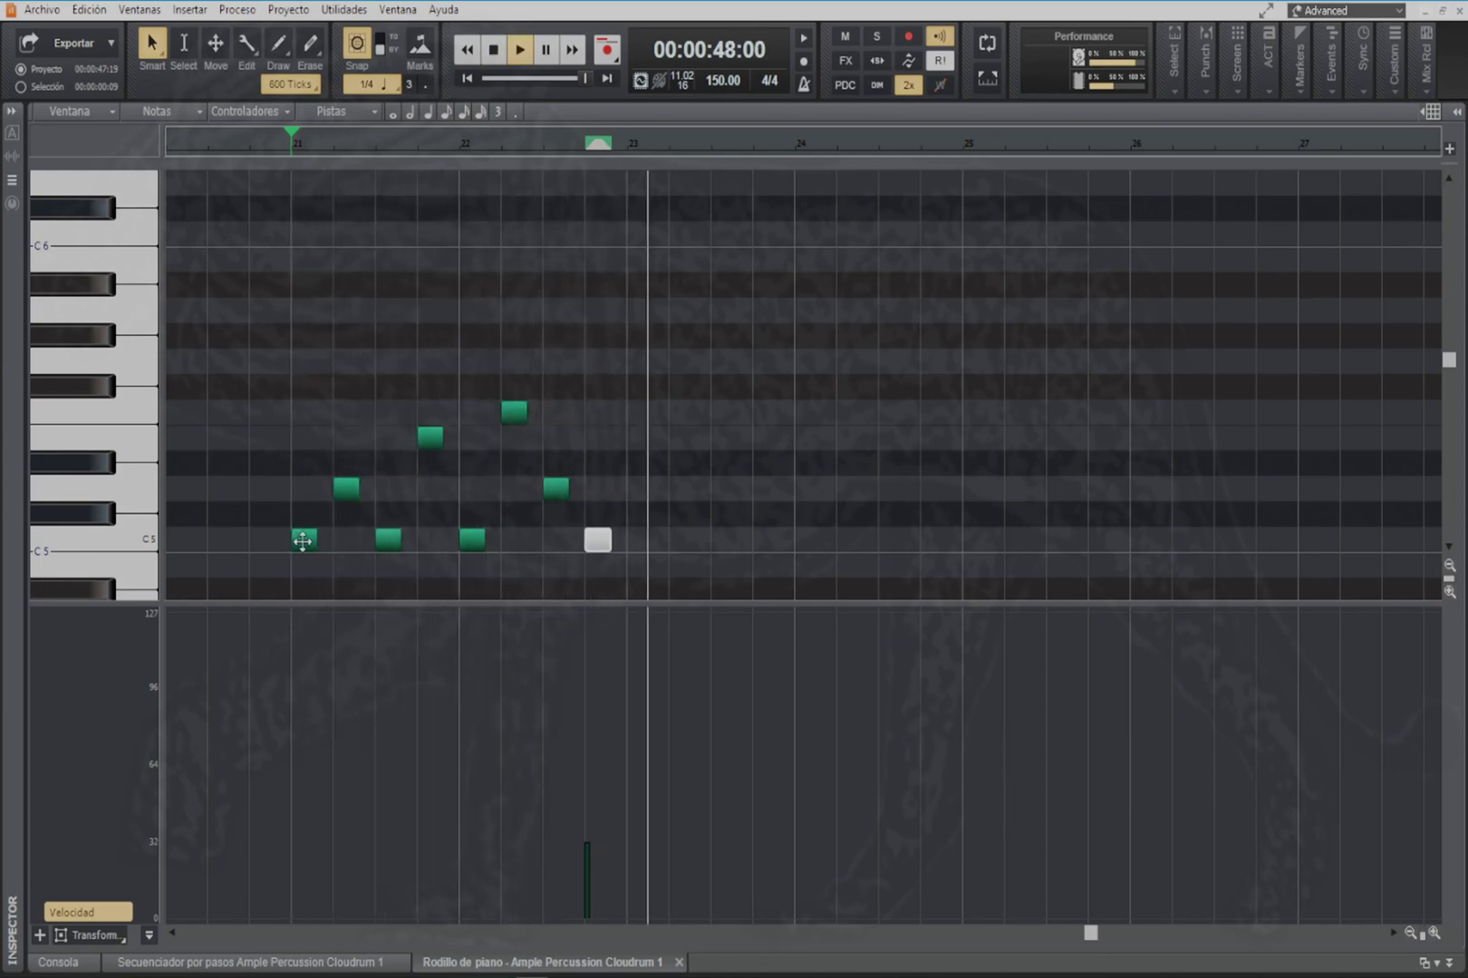
{"action": "key", "text": "space"}
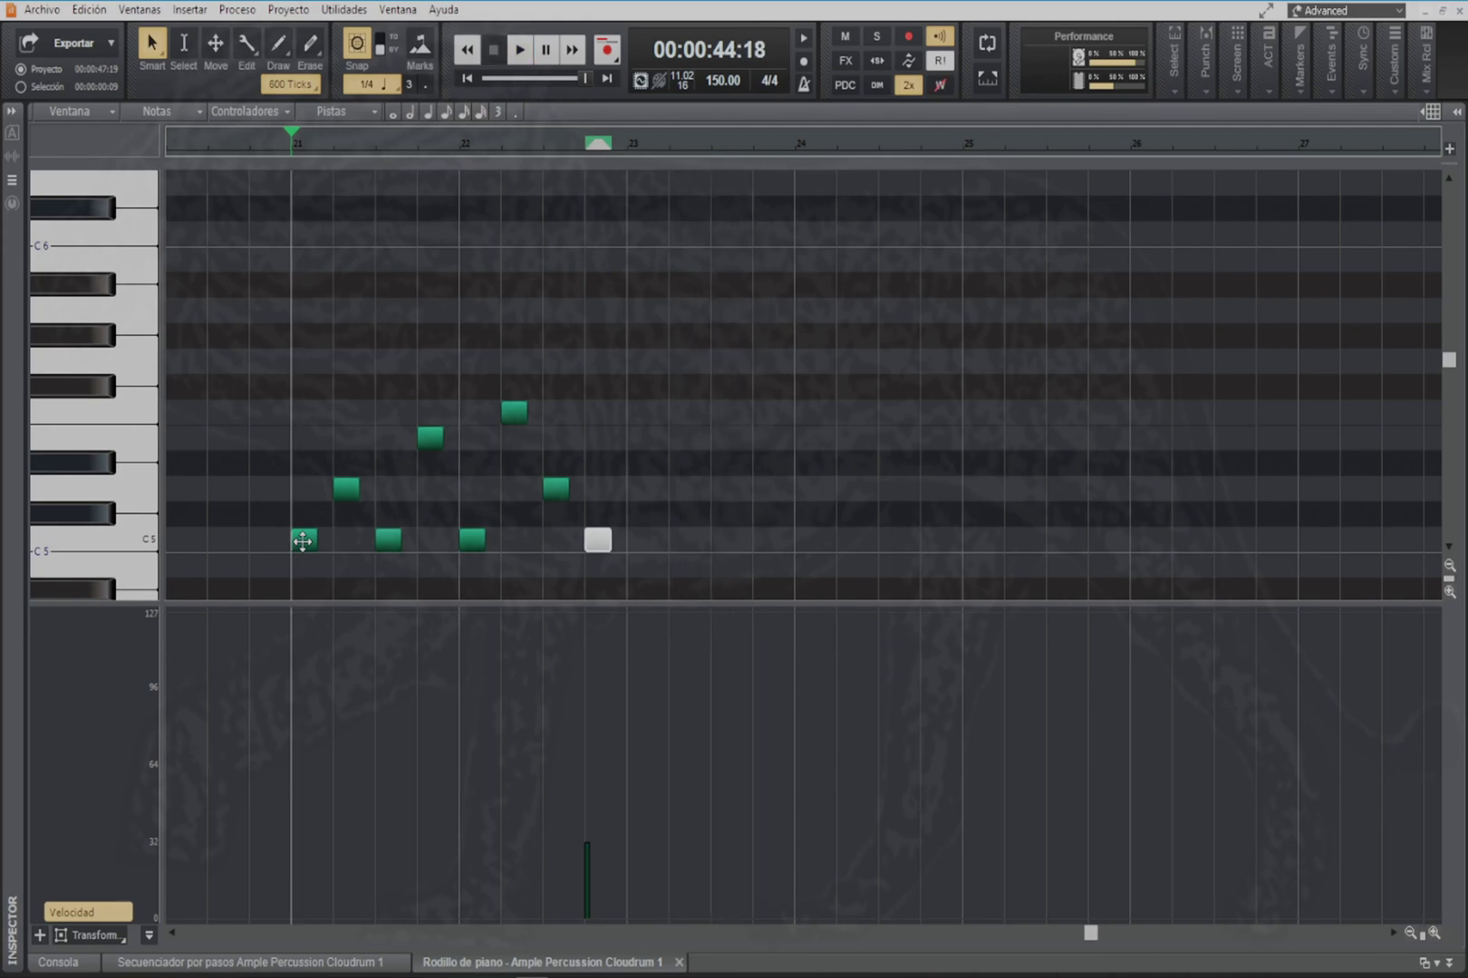
Step: Select all eight notes and shift them together slightly later than their beats
{"action": "left_click", "coordinate": [183, 52]}
{"action": "left_click_drag", "start_coordinate": [262, 325], "coordinate": [640, 597]}
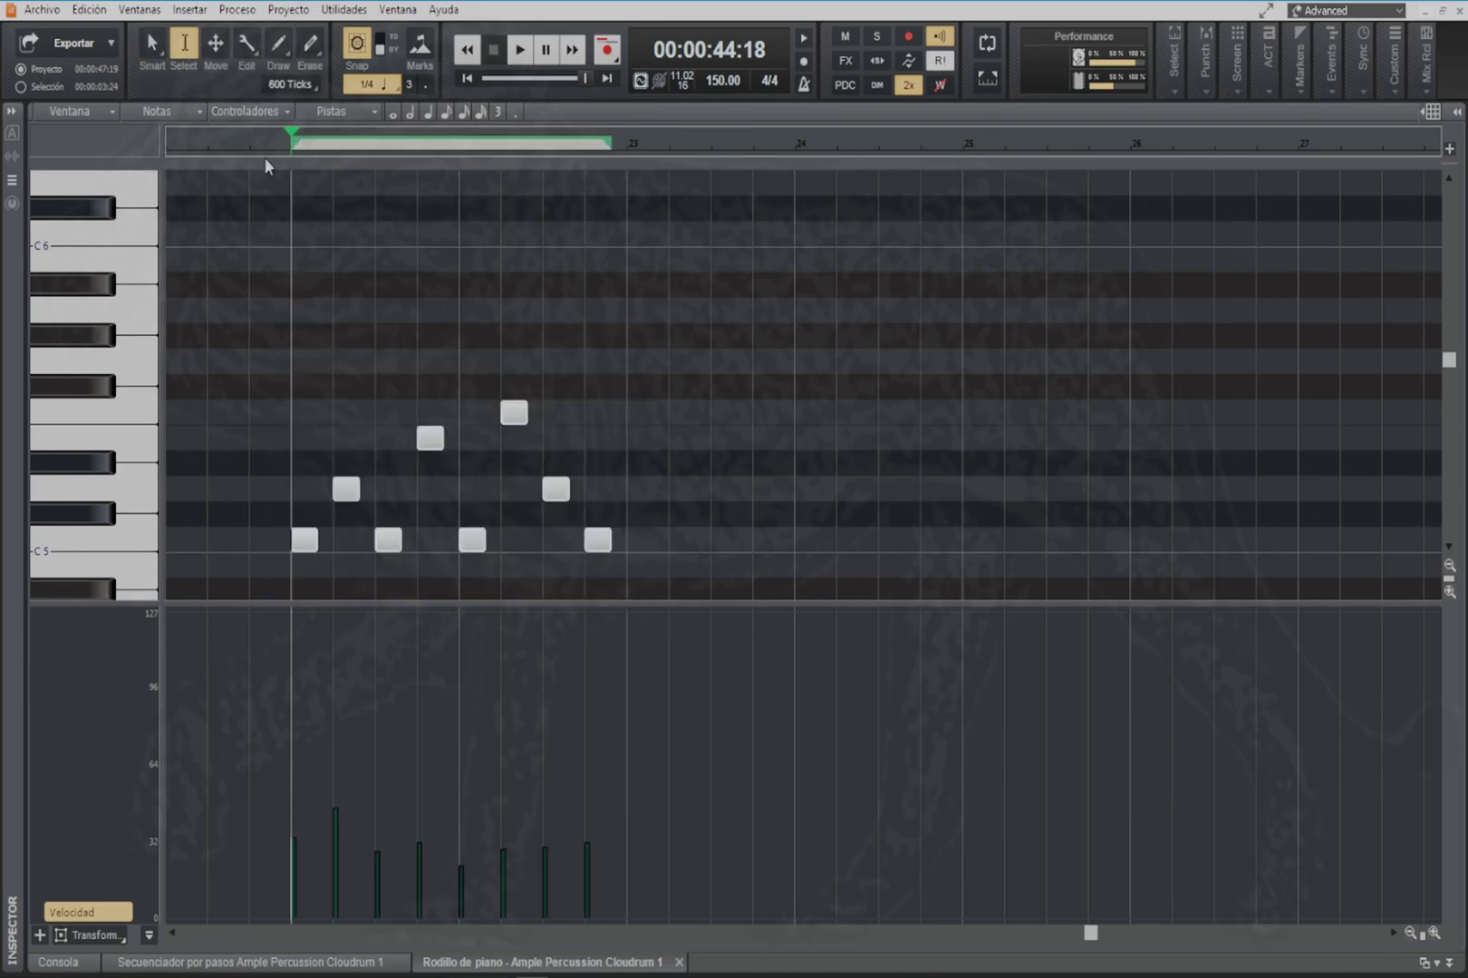
{"action": "left_click", "coordinate": [215, 45]}
{"action": "left_click", "coordinate": [309, 539]}
{"action": "left_click_drag", "start_coordinate": [310, 539], "coordinate": [321, 541]}
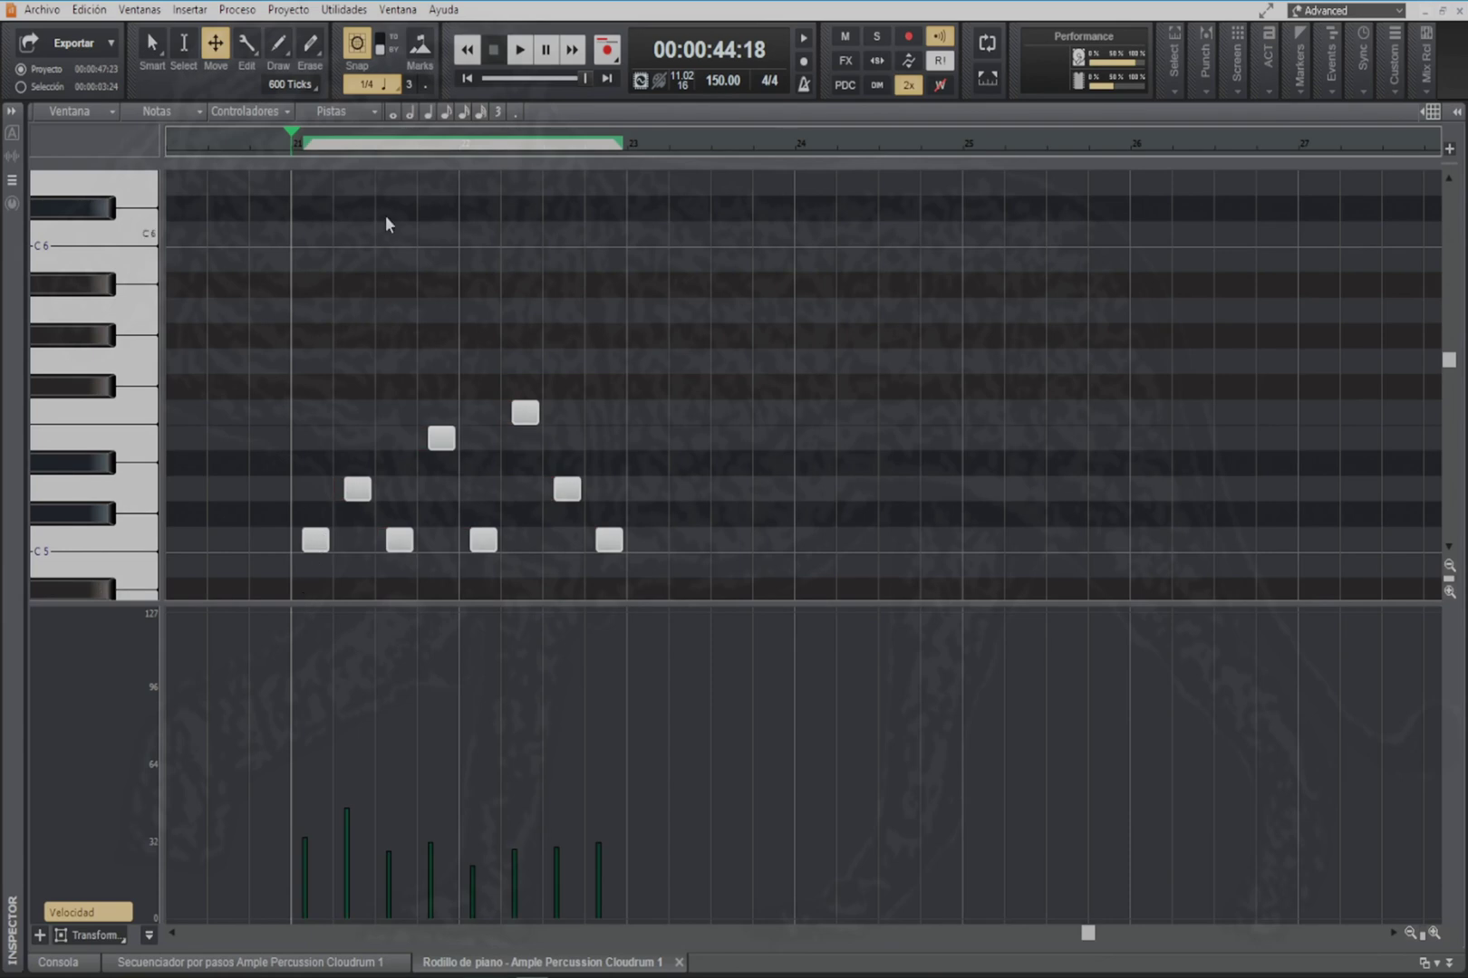
Step: Move all the notes back a little earlier so the phrase starts just behind the first beat of measure 21
{"action": "left_click", "coordinate": [481, 112]}
{"action": "key", "text": "ctrl+a"}
{"action": "left_click_drag", "start_coordinate": [314, 538], "coordinate": [297, 535]}
{"action": "scroll", "coordinate": [309, 539], "scroll_direction": "up", "scroll_amount": 4}
{"action": "key", "text": "ctrl+a"}
{"action": "left_click_drag", "start_coordinate": [325, 541], "coordinate": [297, 543]}
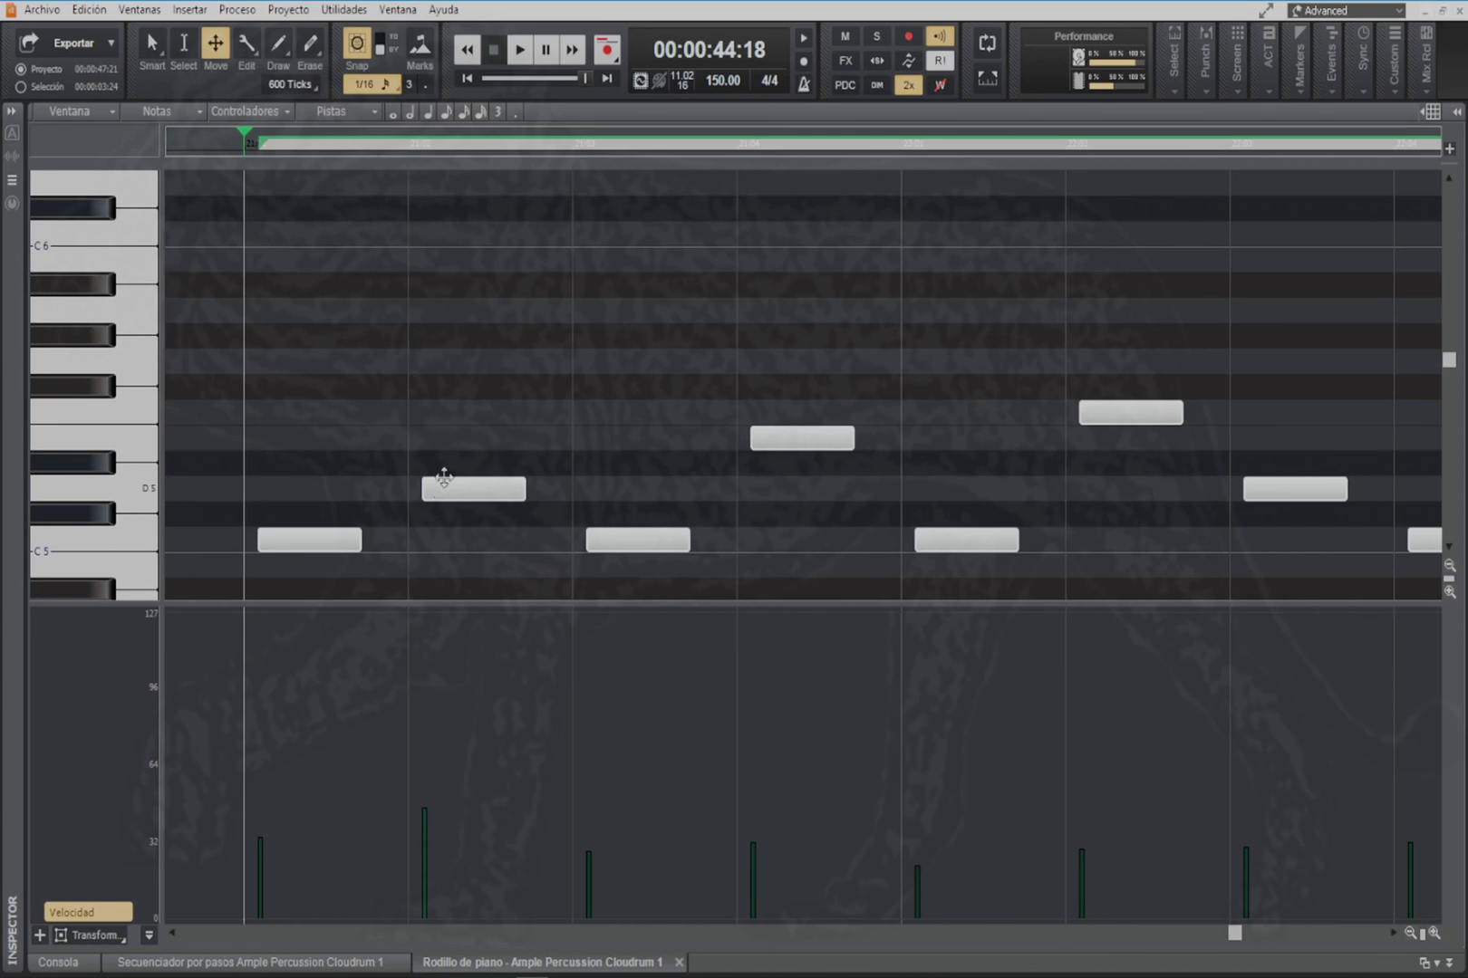
Step: In measure 21, nudge the second note slightly earlier, the third slightly later and the fourth slightly earlier
{"action": "left_click", "coordinate": [187, 56]}
{"action": "left_click", "coordinate": [459, 488]}
{"action": "double_click", "coordinate": [471, 497]}
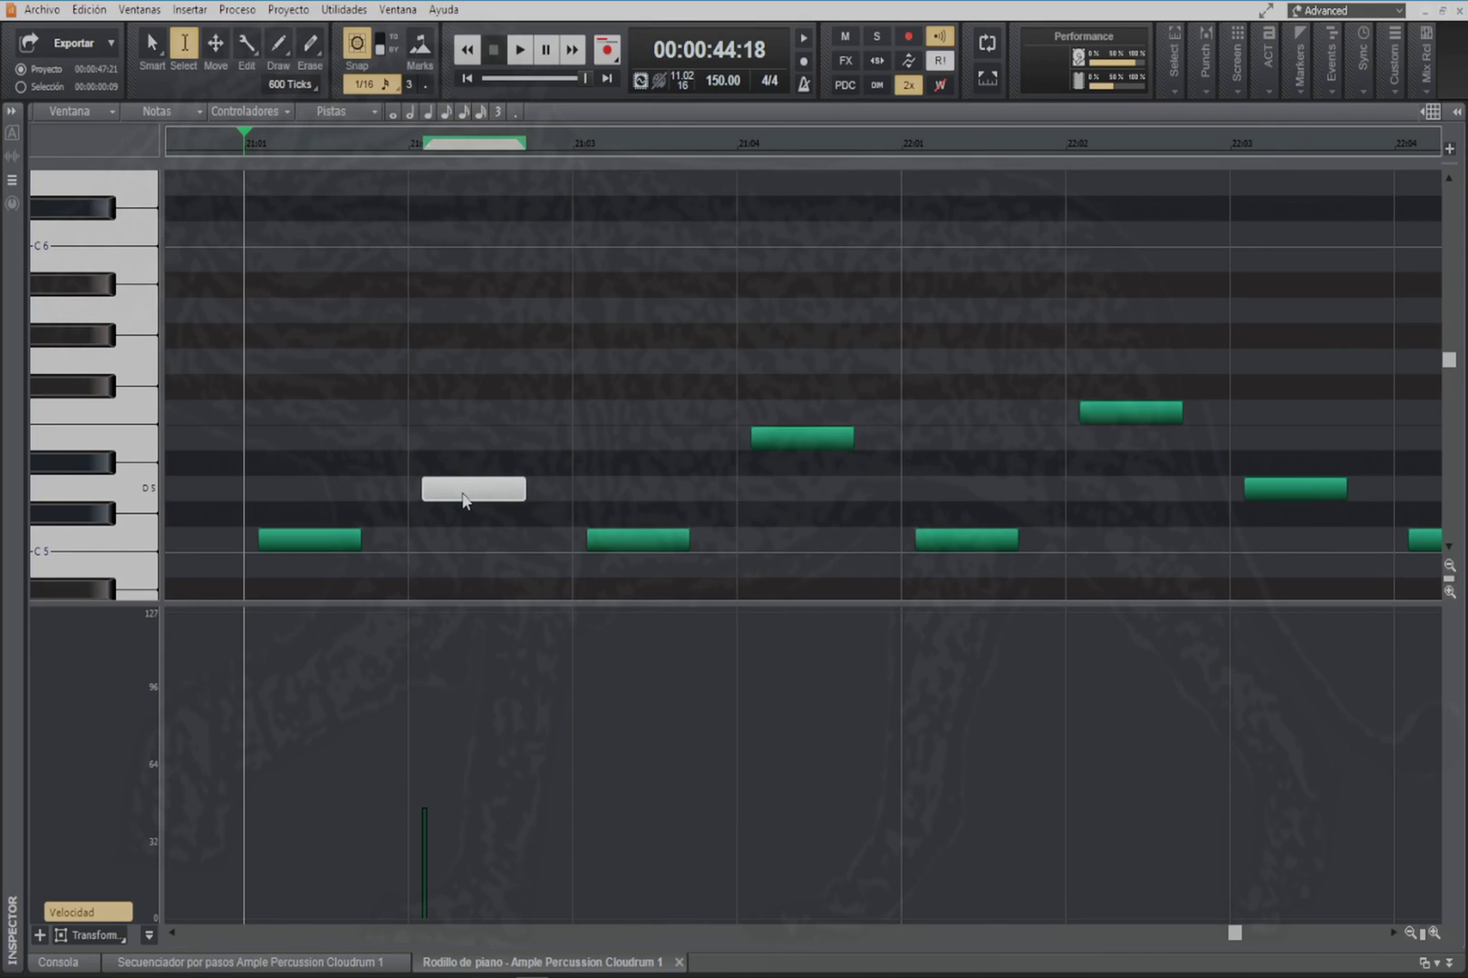
{"action": "key", "text": "F7"}
{"action": "left_click_drag", "start_coordinate": [462, 491], "coordinate": [450, 491]}
{"action": "left_click", "coordinate": [625, 541]}
{"action": "left_click_drag", "start_coordinate": [624, 540], "coordinate": [639, 541]}
{"action": "left_click", "coordinate": [774, 439]}
{"action": "left_click_drag", "start_coordinate": [774, 440], "coordinate": [765, 440]}
Step: In measure 22, nudge the first note slightly later and the second and third slightly earlier, and play back the phrase
{"action": "left_click", "coordinate": [946, 540]}
{"action": "left_click_drag", "start_coordinate": [946, 541], "coordinate": [961, 540]}
{"action": "left_click_drag", "start_coordinate": [1117, 409], "coordinate": [1102, 410]}
{"action": "left_click", "coordinate": [1252, 489]}
{"action": "left_click_drag", "start_coordinate": [1252, 489], "coordinate": [1233, 489]}
{"action": "scroll", "coordinate": [396, 398], "scroll_direction": "down", "scroll_amount": 3}
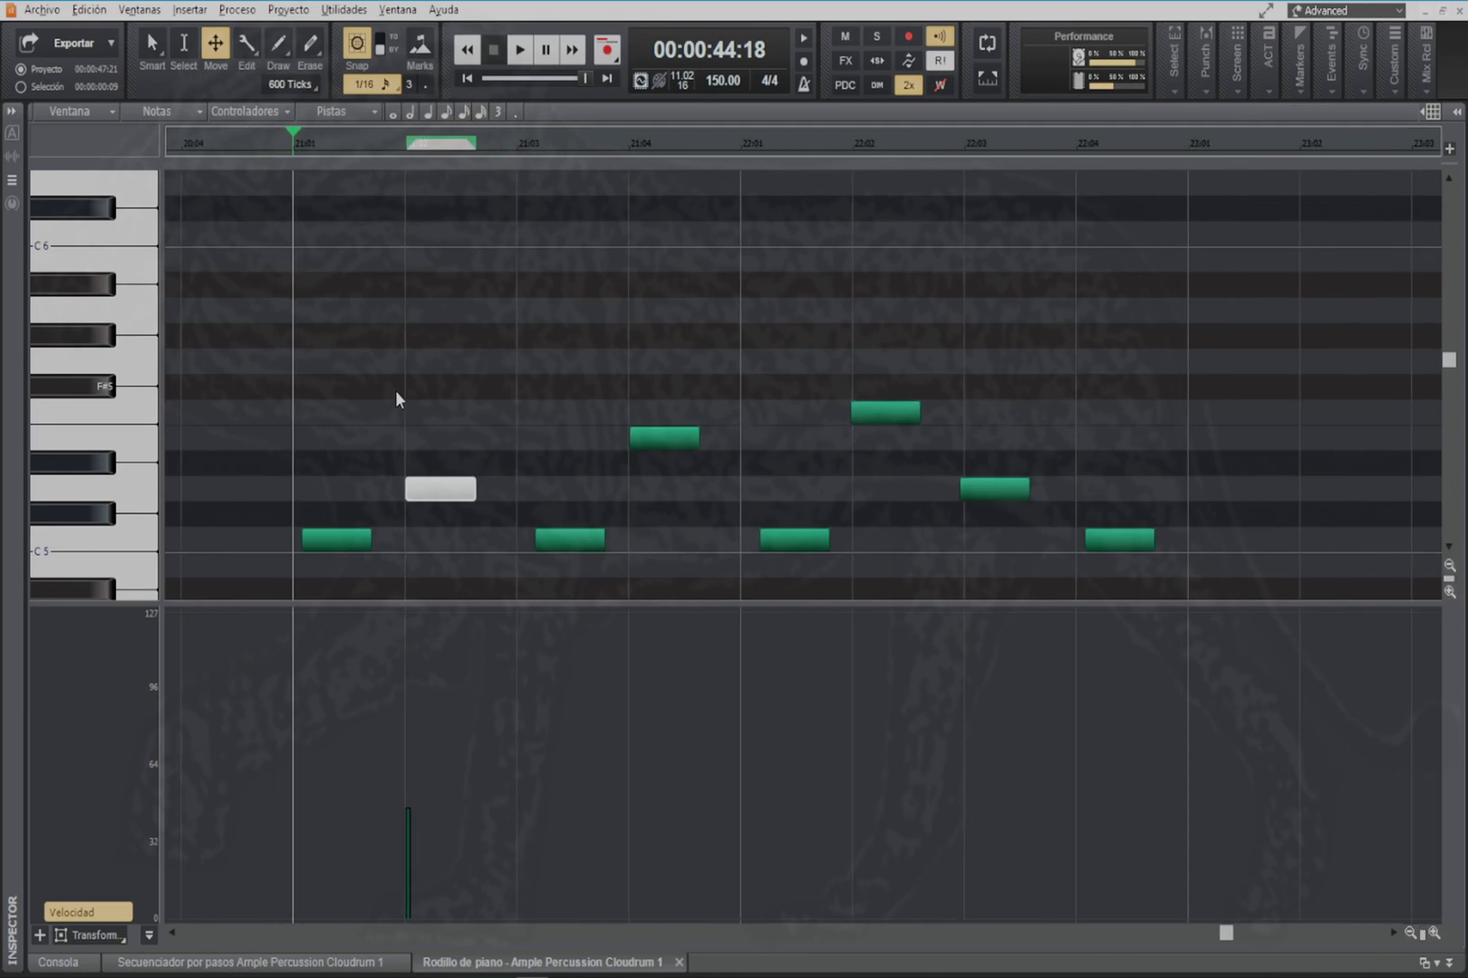
{"action": "key", "text": "space"}
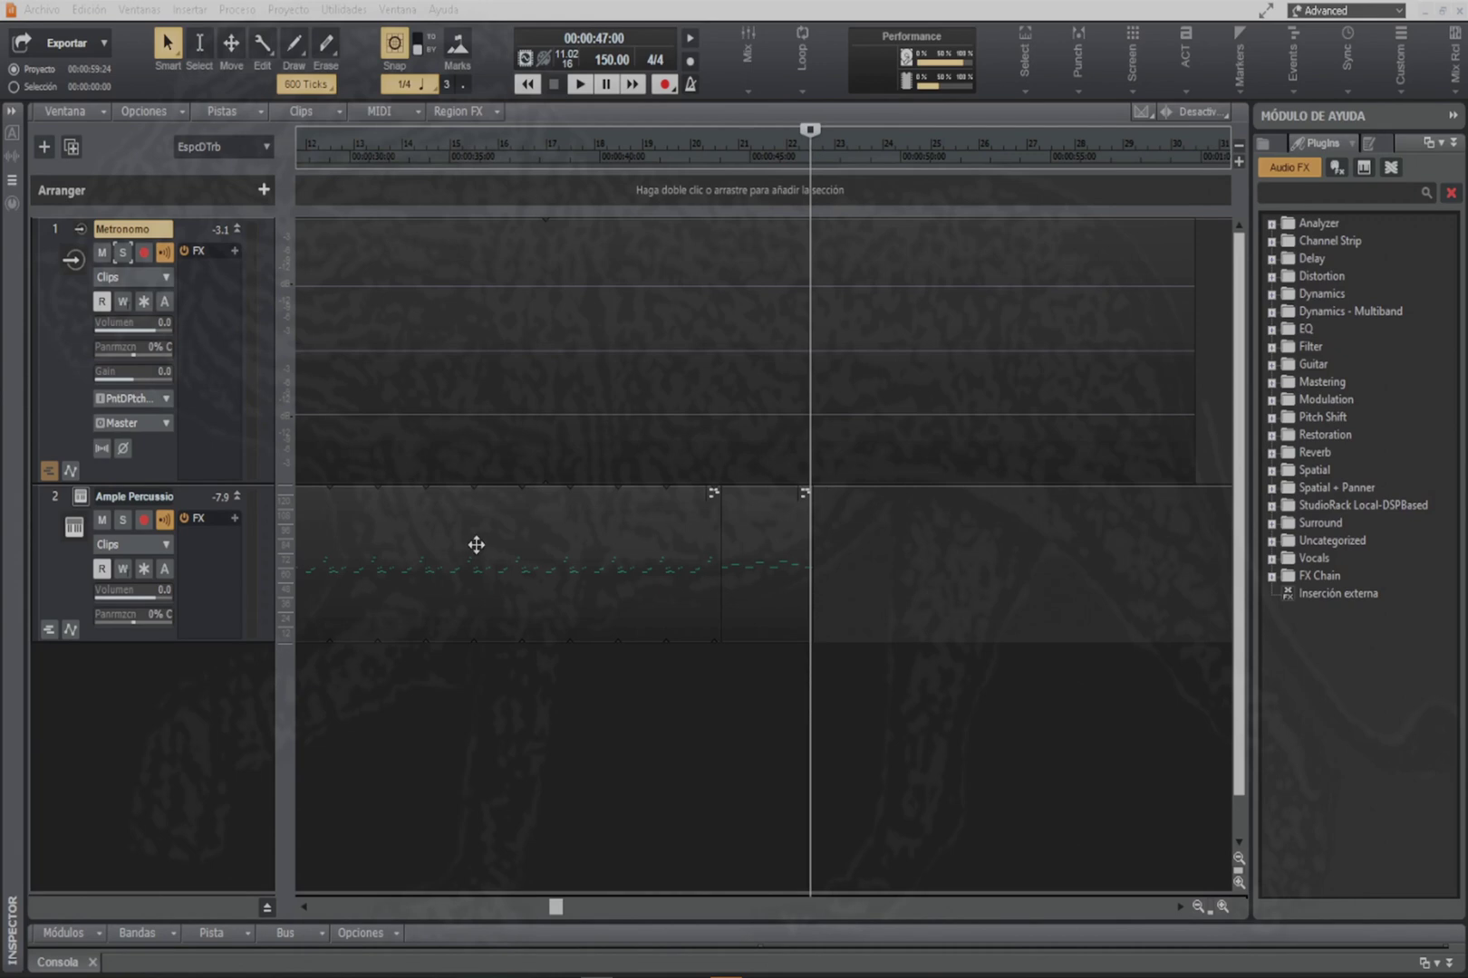
Step: Place the playhead at the end of the last Ample Percussion clip and open the track in an enlarged piano roll
{"action": "left_click", "coordinate": [822, 499]}
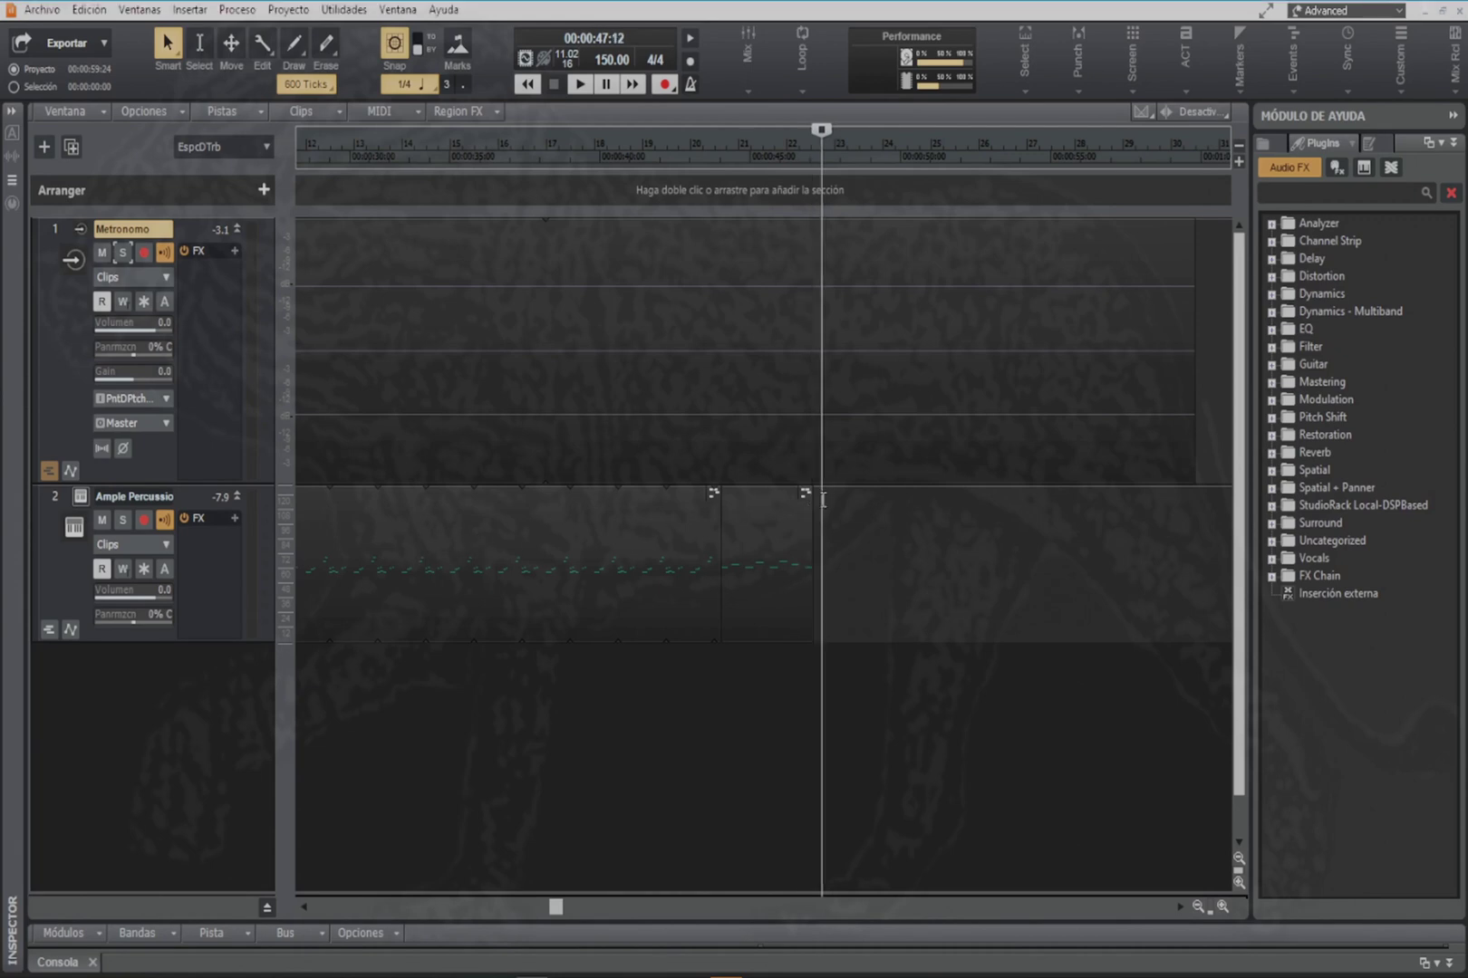
{"action": "left_click", "coordinate": [811, 494]}
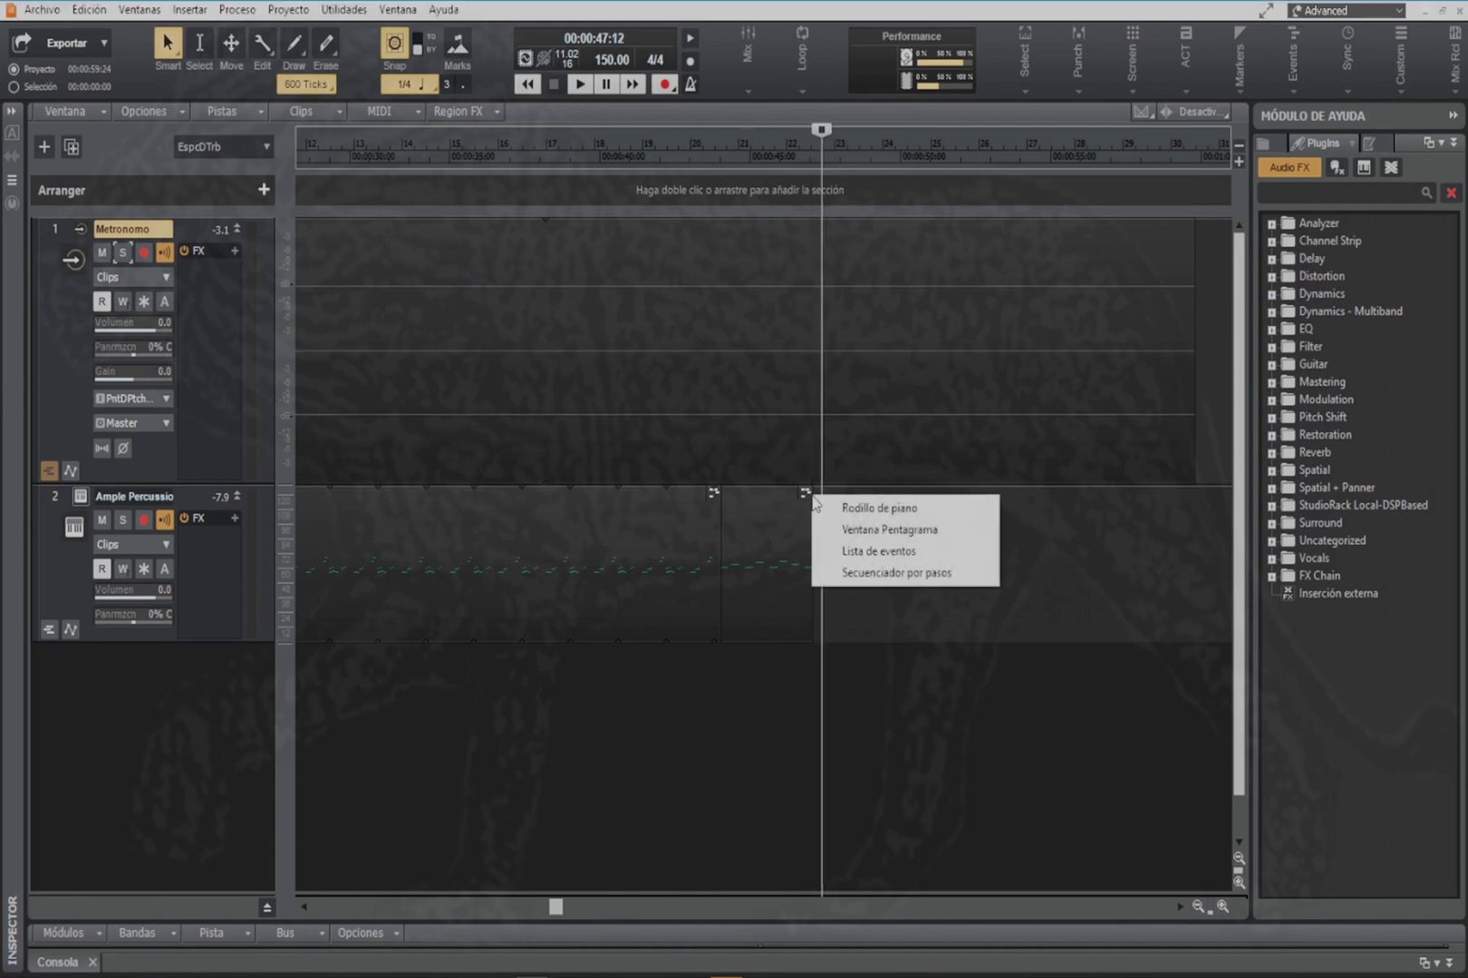
{"action": "left_click", "coordinate": [810, 155]}
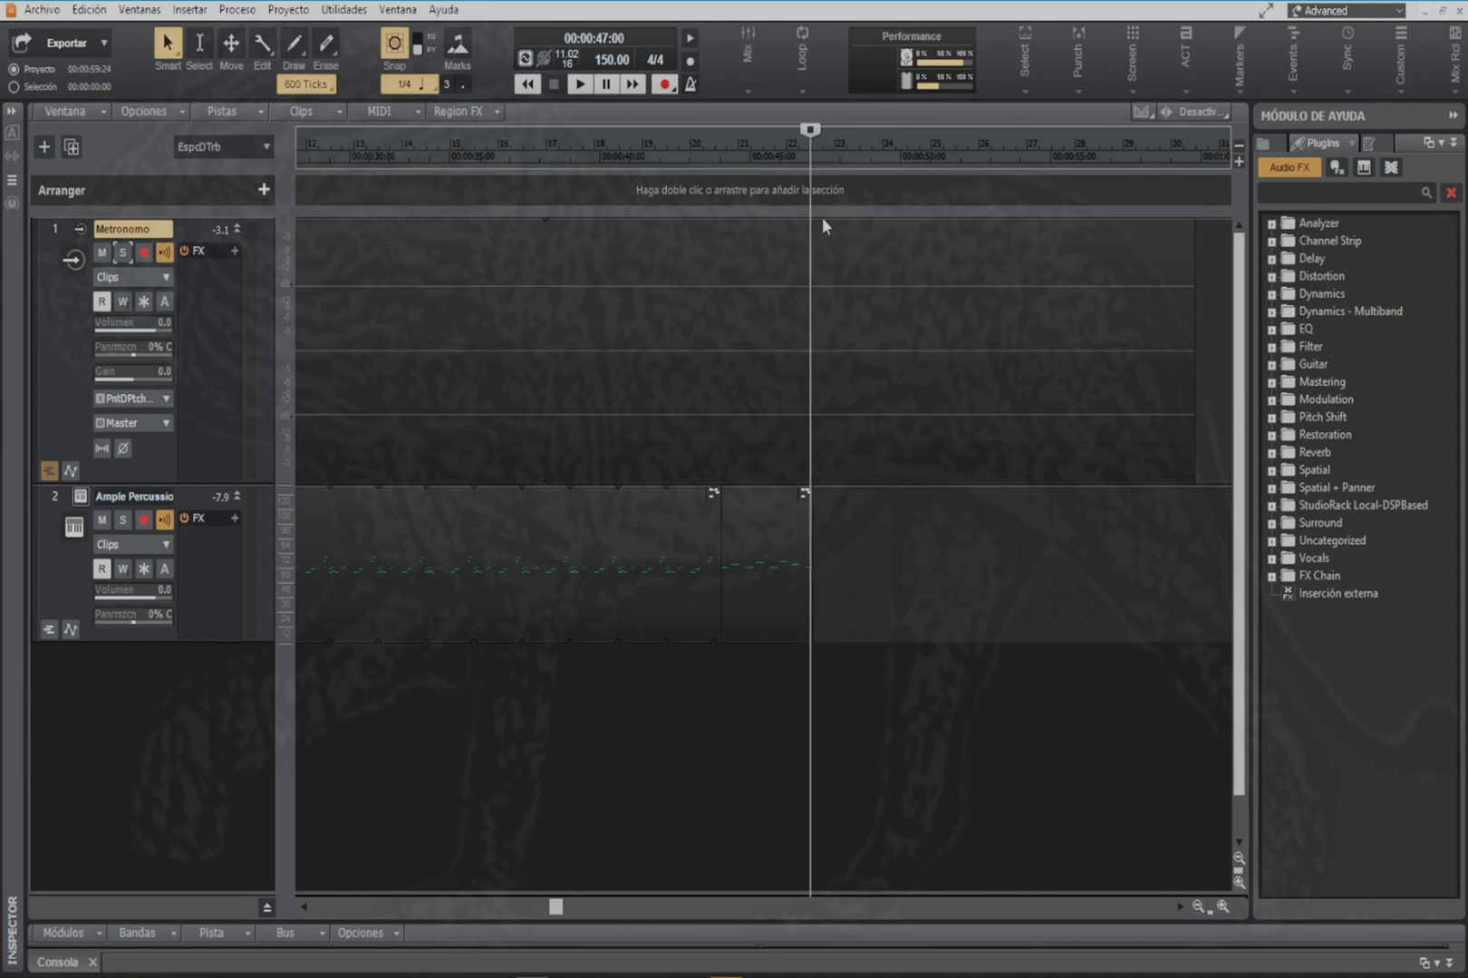
{"action": "right_click", "coordinate": [820, 522]}
{"action": "mouse_move", "coordinate": [856, 555]}
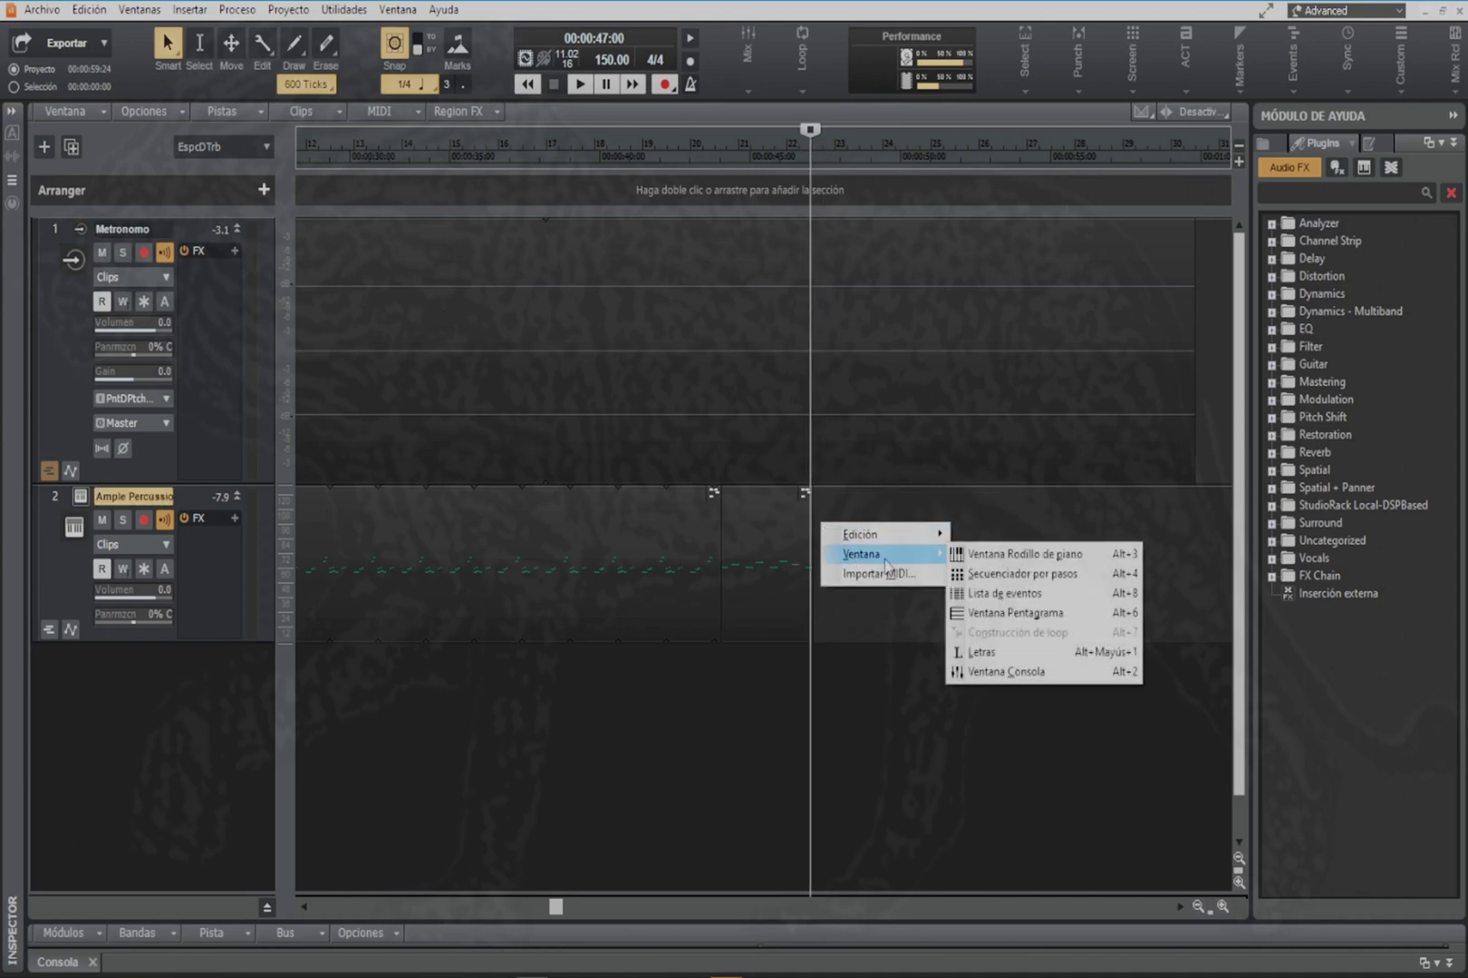
{"action": "left_click", "coordinate": [995, 559]}
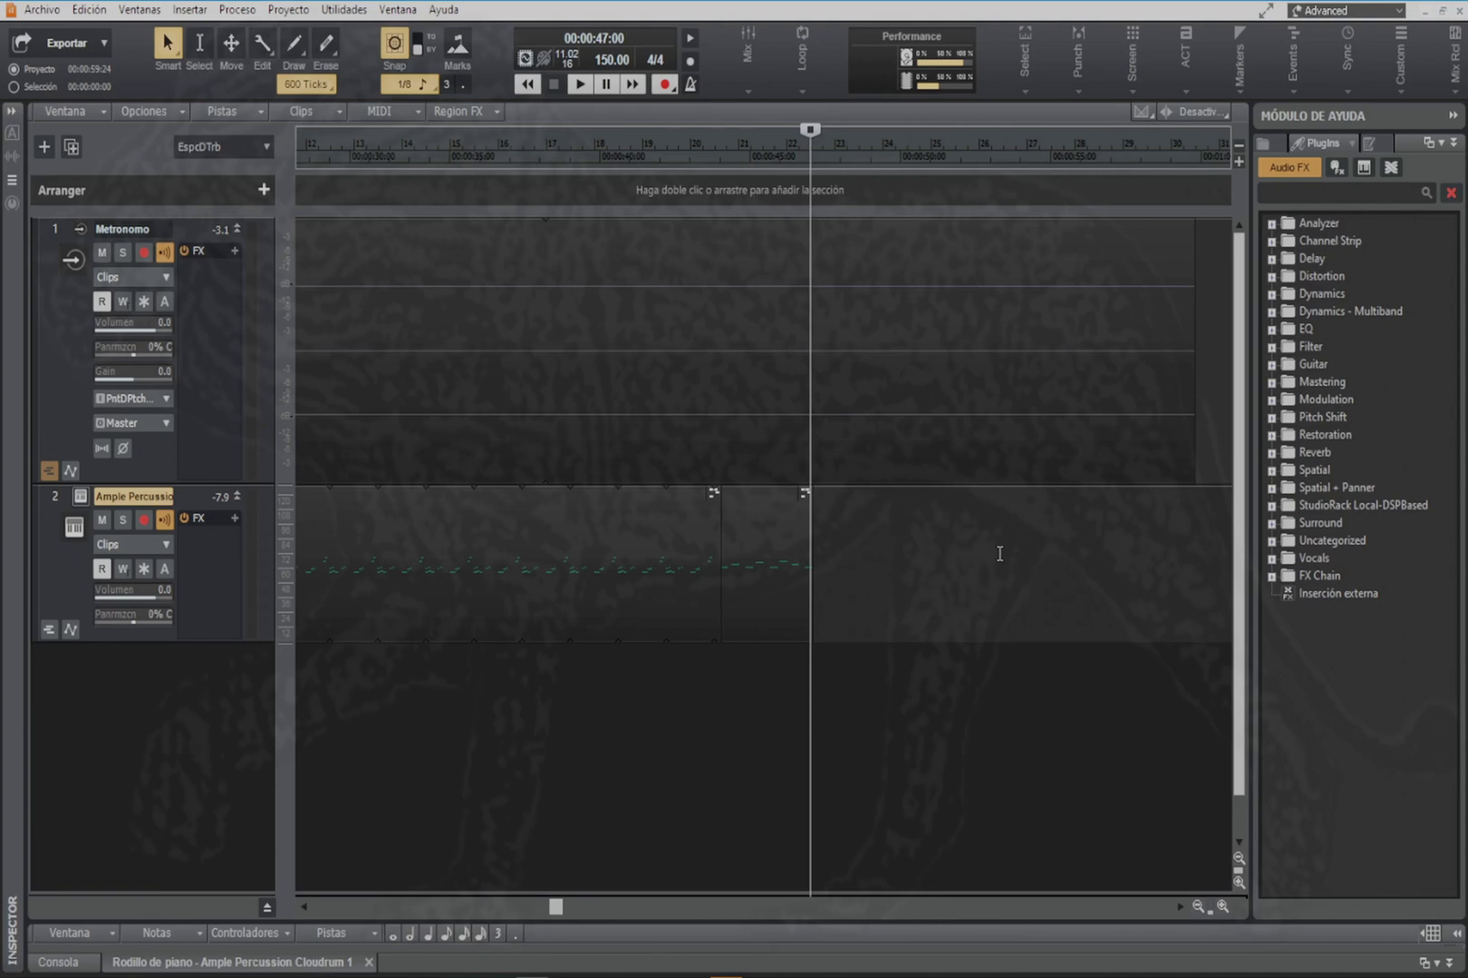
{"action": "double_click", "coordinate": [288, 962]}
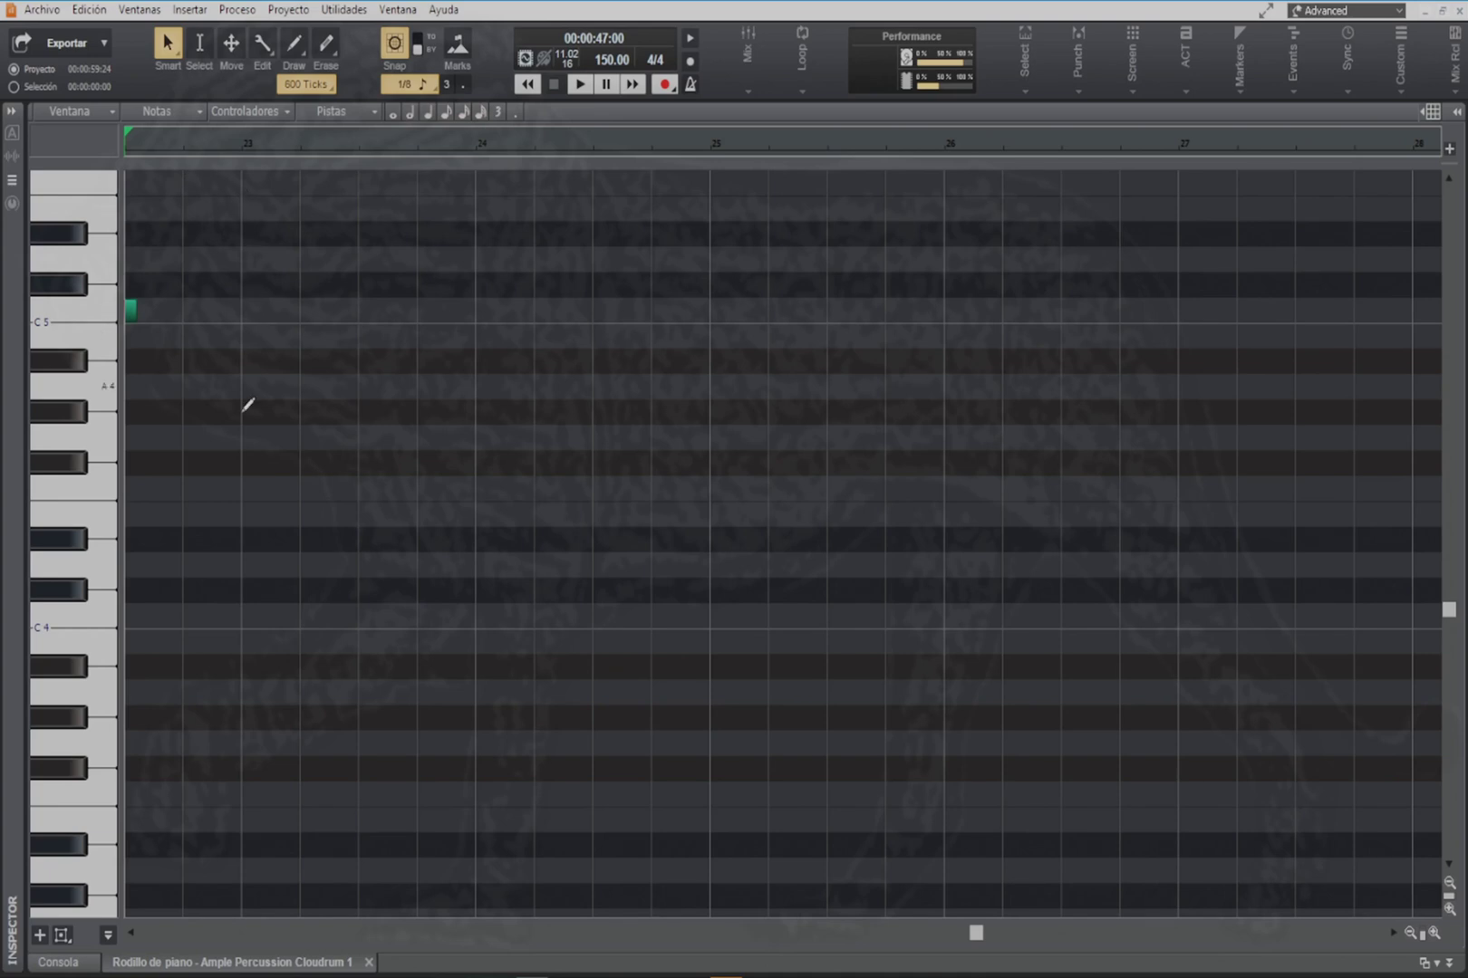
Step: Draw C4 and D#4 on beats 1 and 3 of measure 23, and G4, E4 and C4 on beats 1, 3 and 4 of measure 24
{"action": "left_click_drag", "start_coordinate": [247, 614], "coordinate": [308, 604]}
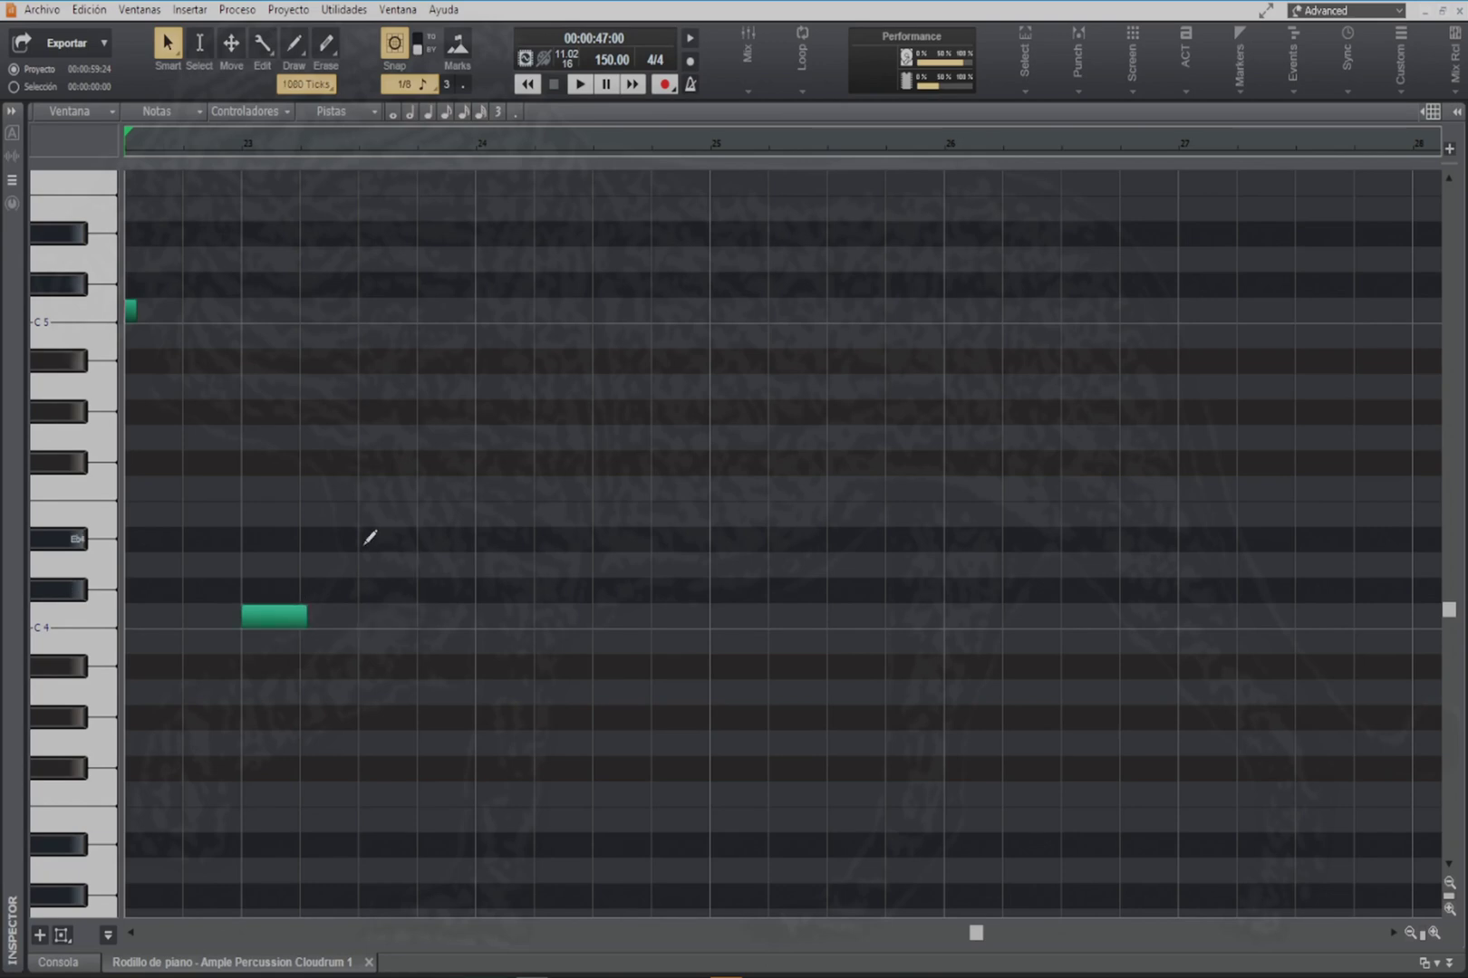
{"action": "left_click_drag", "start_coordinate": [364, 535], "coordinate": [425, 534]}
{"action": "left_click_drag", "start_coordinate": [484, 429], "coordinate": [535, 441]}
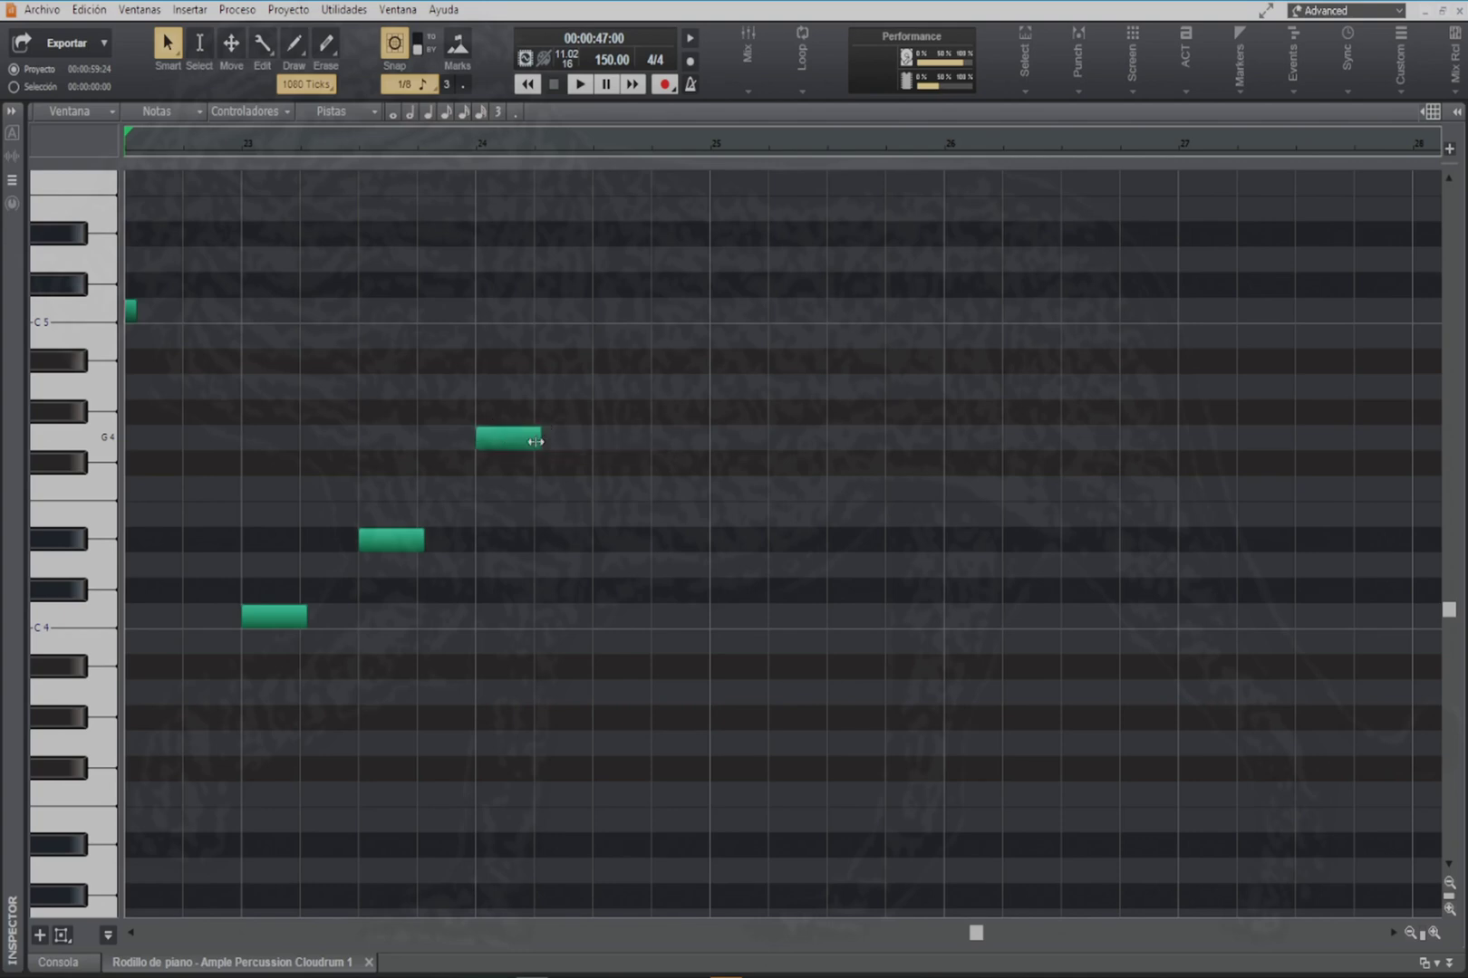
{"action": "left_click", "coordinate": [599, 512]}
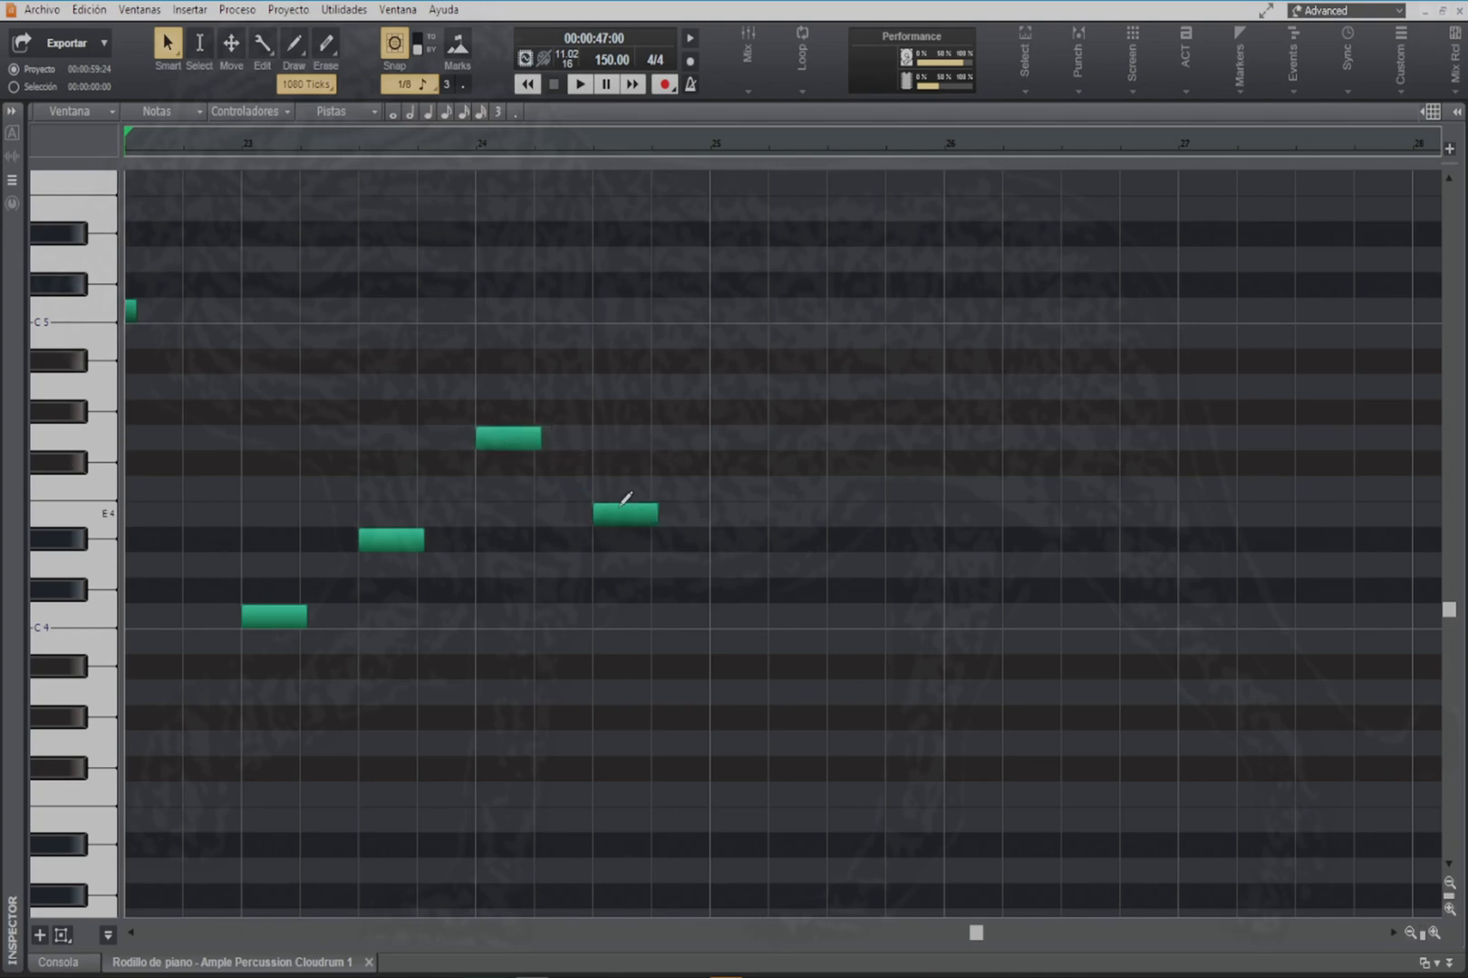
{"action": "left_click", "coordinate": [671, 614]}
Step: Draw short notes C4, F4, B4 and G#4 in order from beat 2 to the end of measure 25
{"action": "left_click", "coordinate": [773, 608]}
{"action": "left_click_drag", "start_coordinate": [769, 613], "coordinate": [786, 617]}
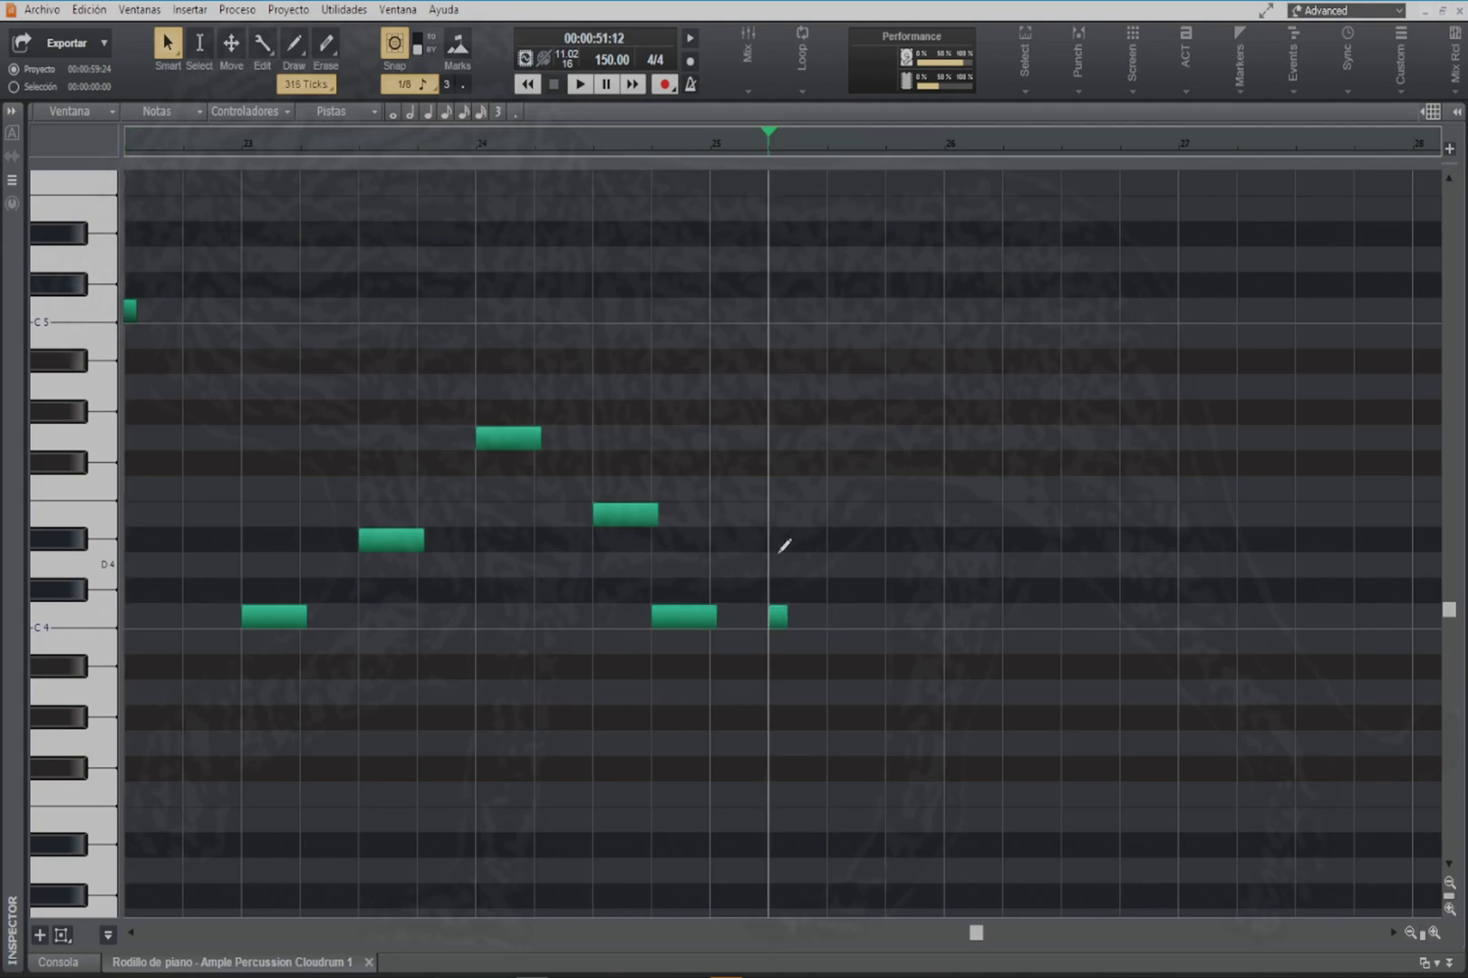
{"action": "left_click", "coordinate": [834, 487]}
{"action": "left_click_drag", "start_coordinate": [867, 333], "coordinate": [886, 335]}
{"action": "left_click", "coordinate": [924, 412]}
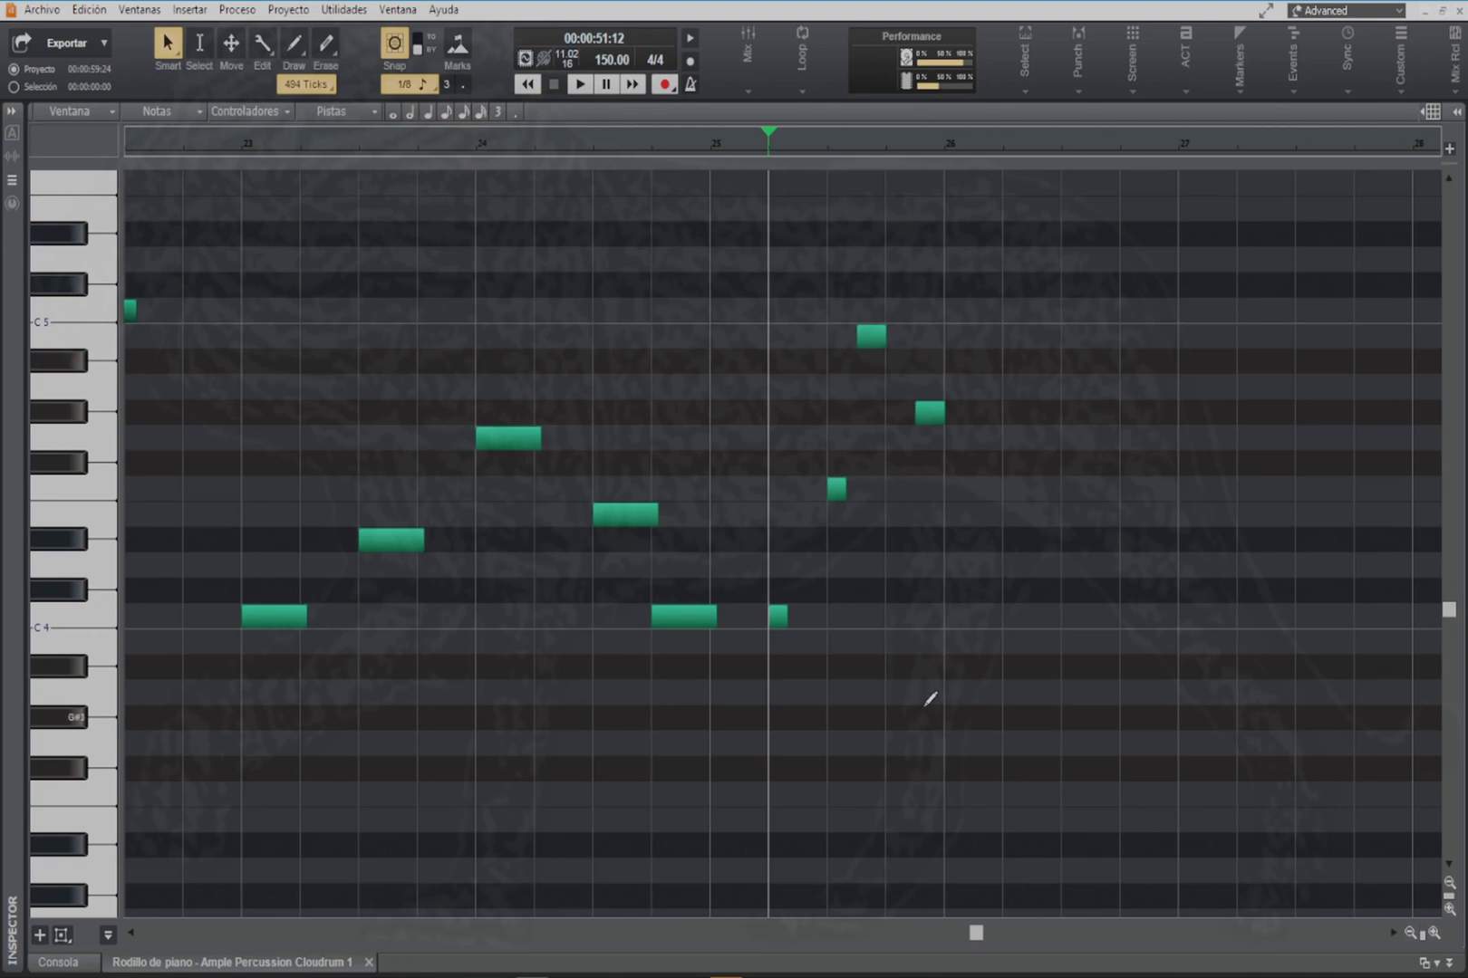
Step: Draw short notes C4, E4, F#4, G#4, F#4 and E4 in order across measure 26
{"action": "left_click", "coordinate": [952, 616]}
{"action": "left_click", "coordinate": [1016, 514]}
{"action": "left_click", "coordinate": [1075, 463]}
{"action": "left_click", "coordinate": [1104, 412]}
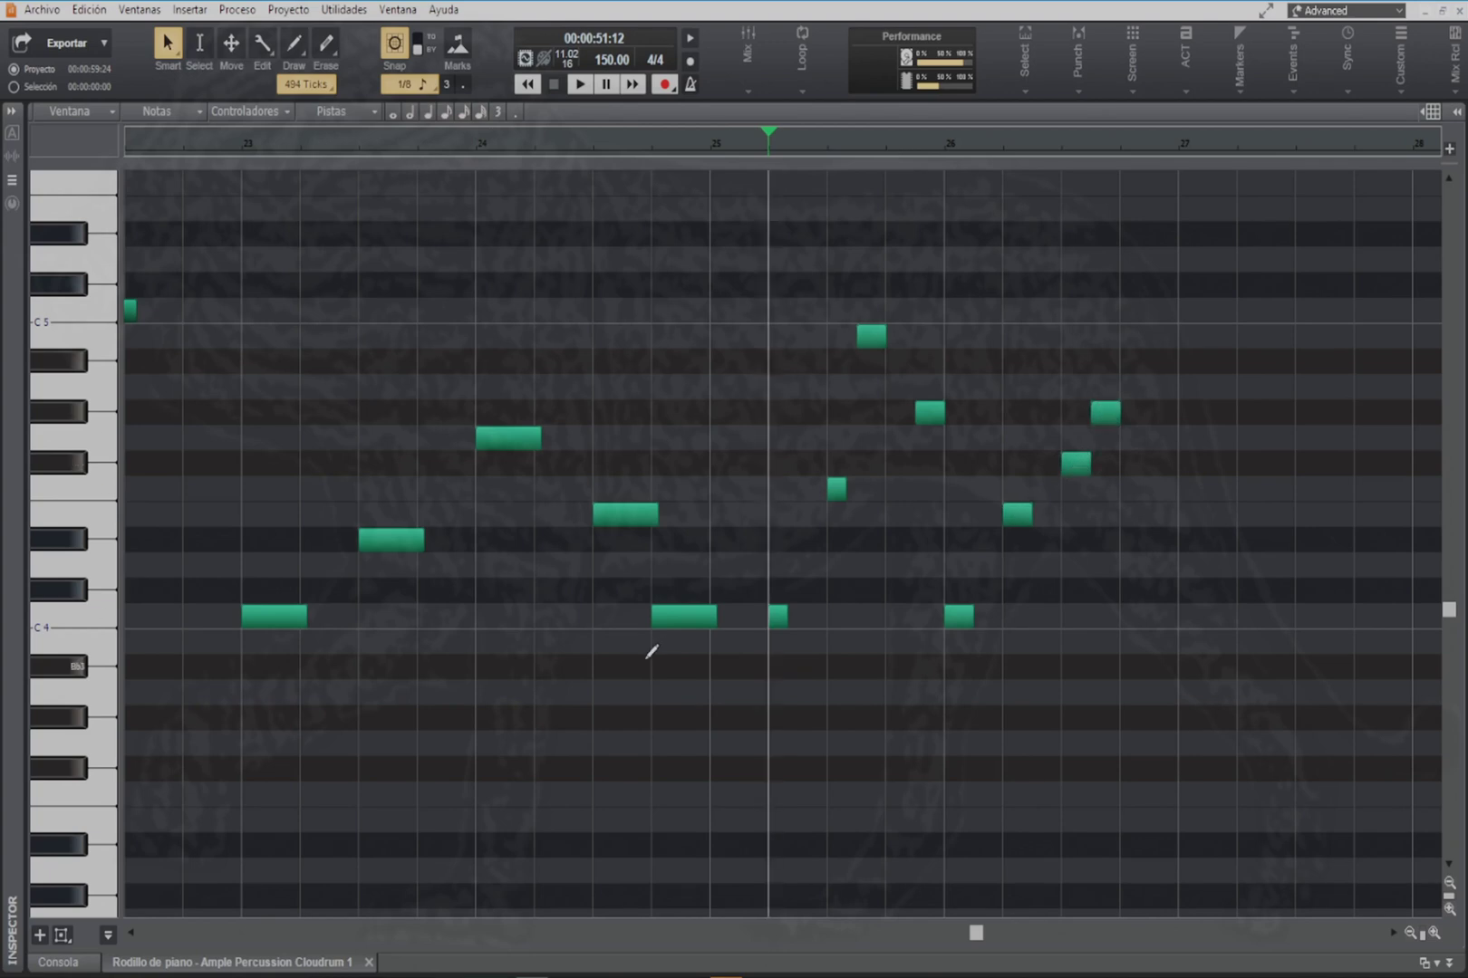
{"action": "left_click", "coordinate": [1134, 464]}
{"action": "left_click", "coordinate": [1163, 512]}
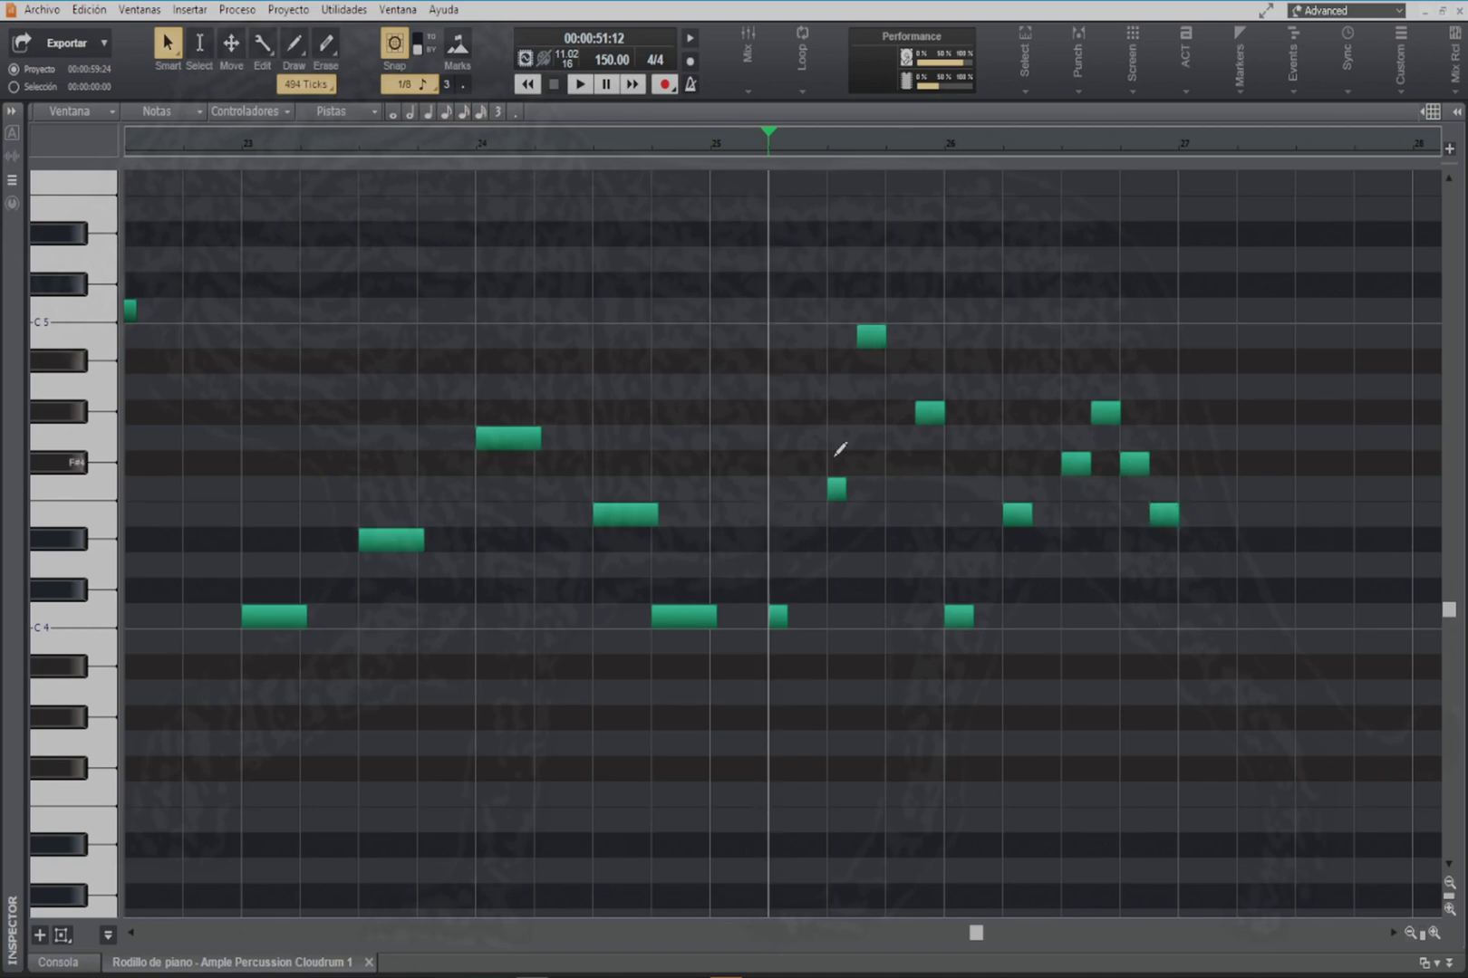
Step: Show the velocity lane below the notes and select all the C4 notes
{"action": "left_click", "coordinate": [108, 936]}
{"action": "left_click", "coordinate": [108, 936]}
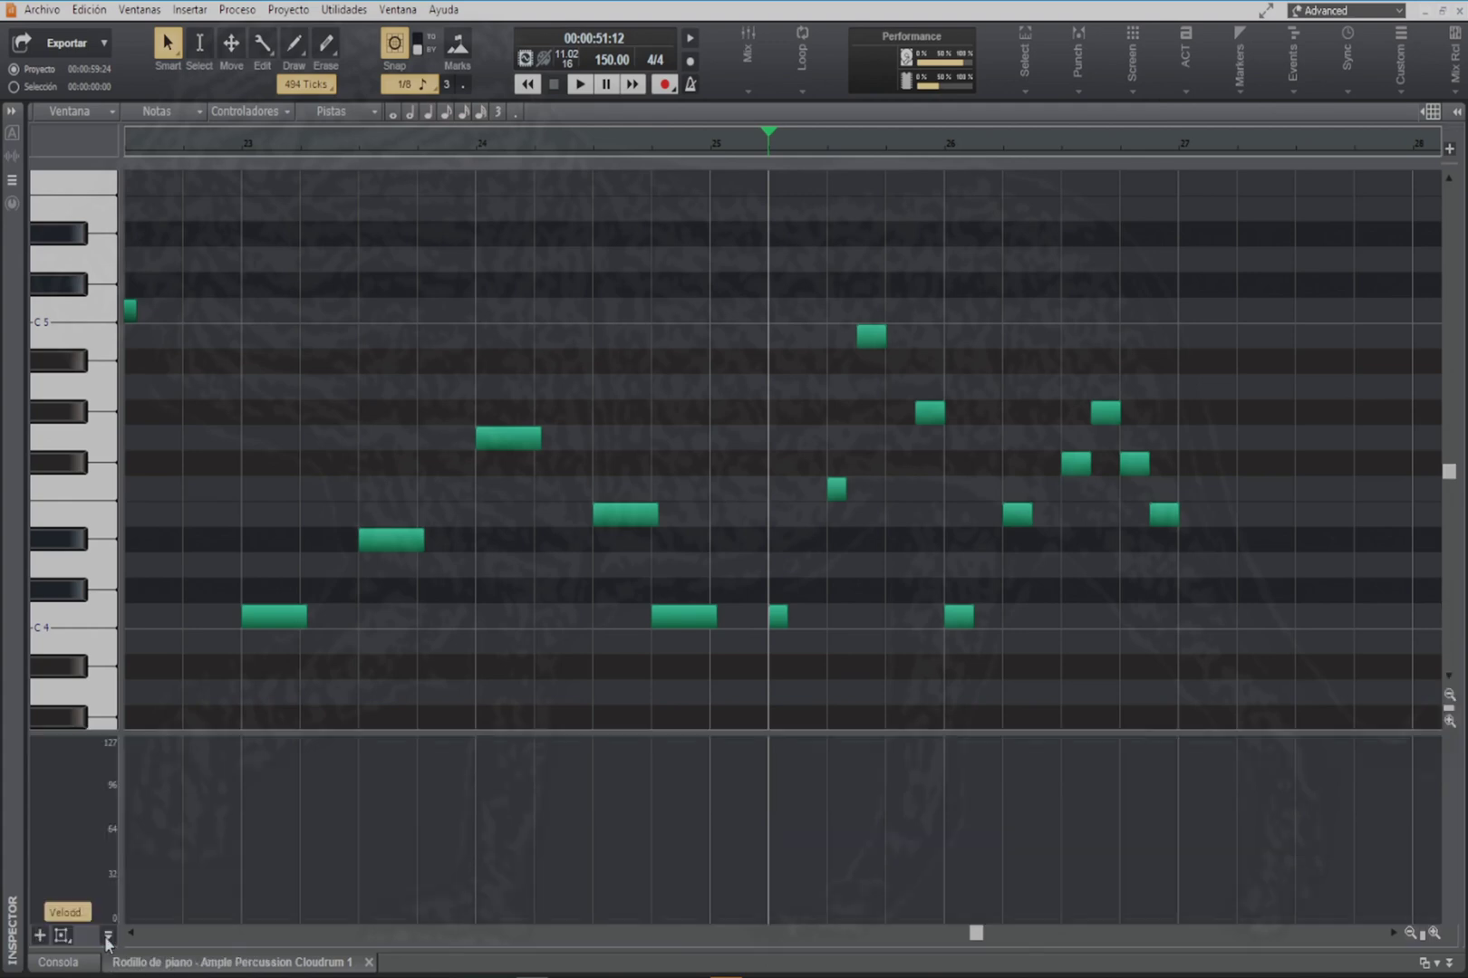
{"action": "left_click", "coordinate": [103, 623]}
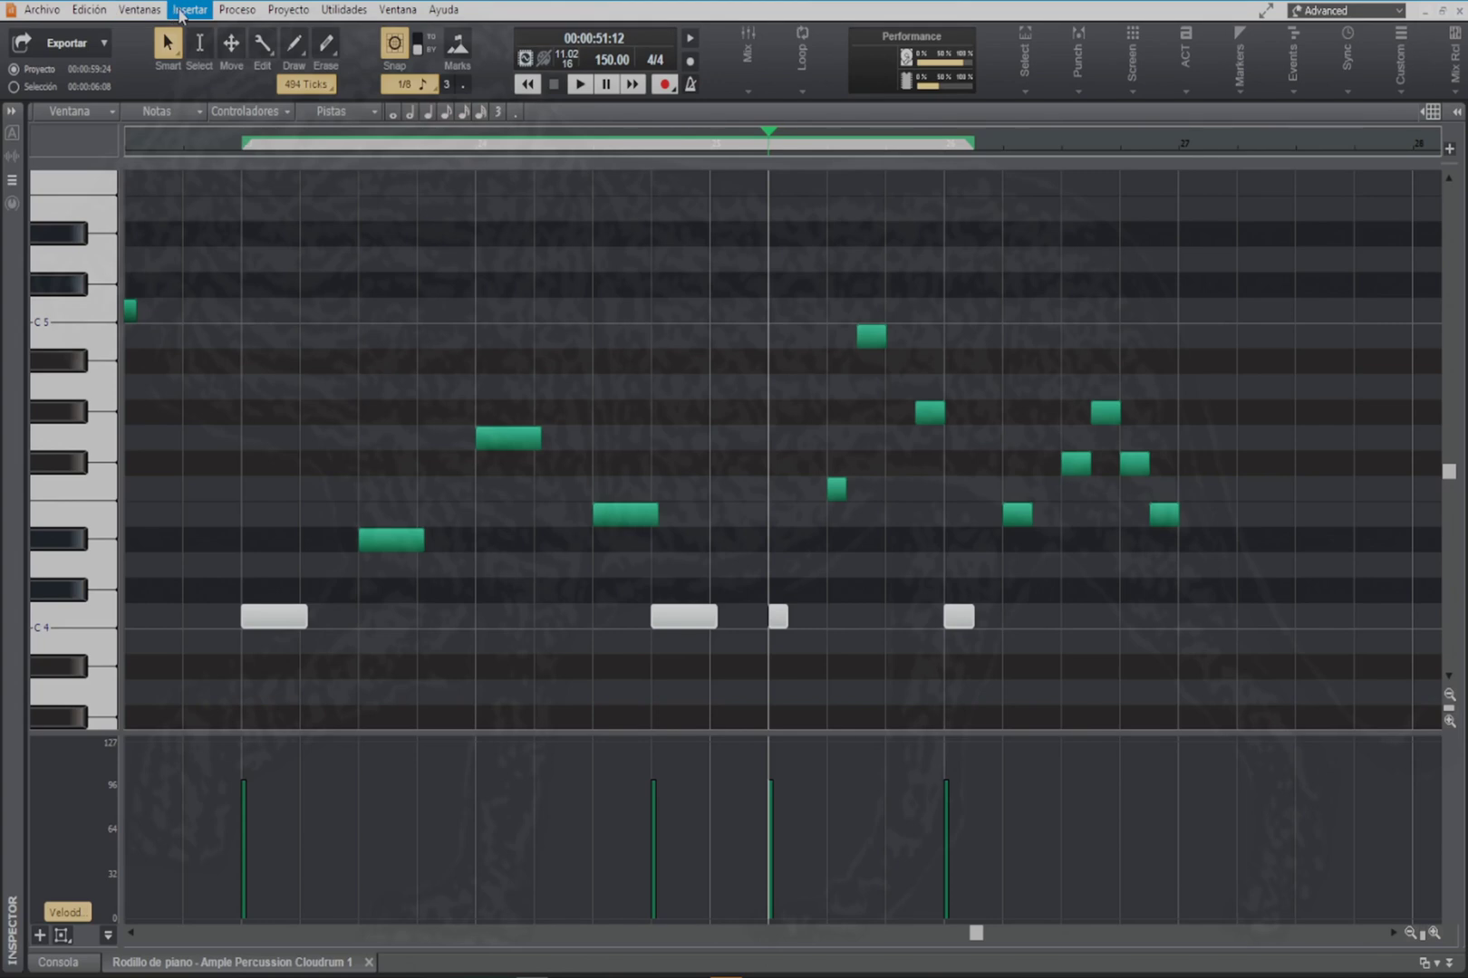
Step: Run the VARYVEL.CAL script on the selected C4 notes with a low velocity limit of 50
{"action": "left_click", "coordinate": [230, 11]}
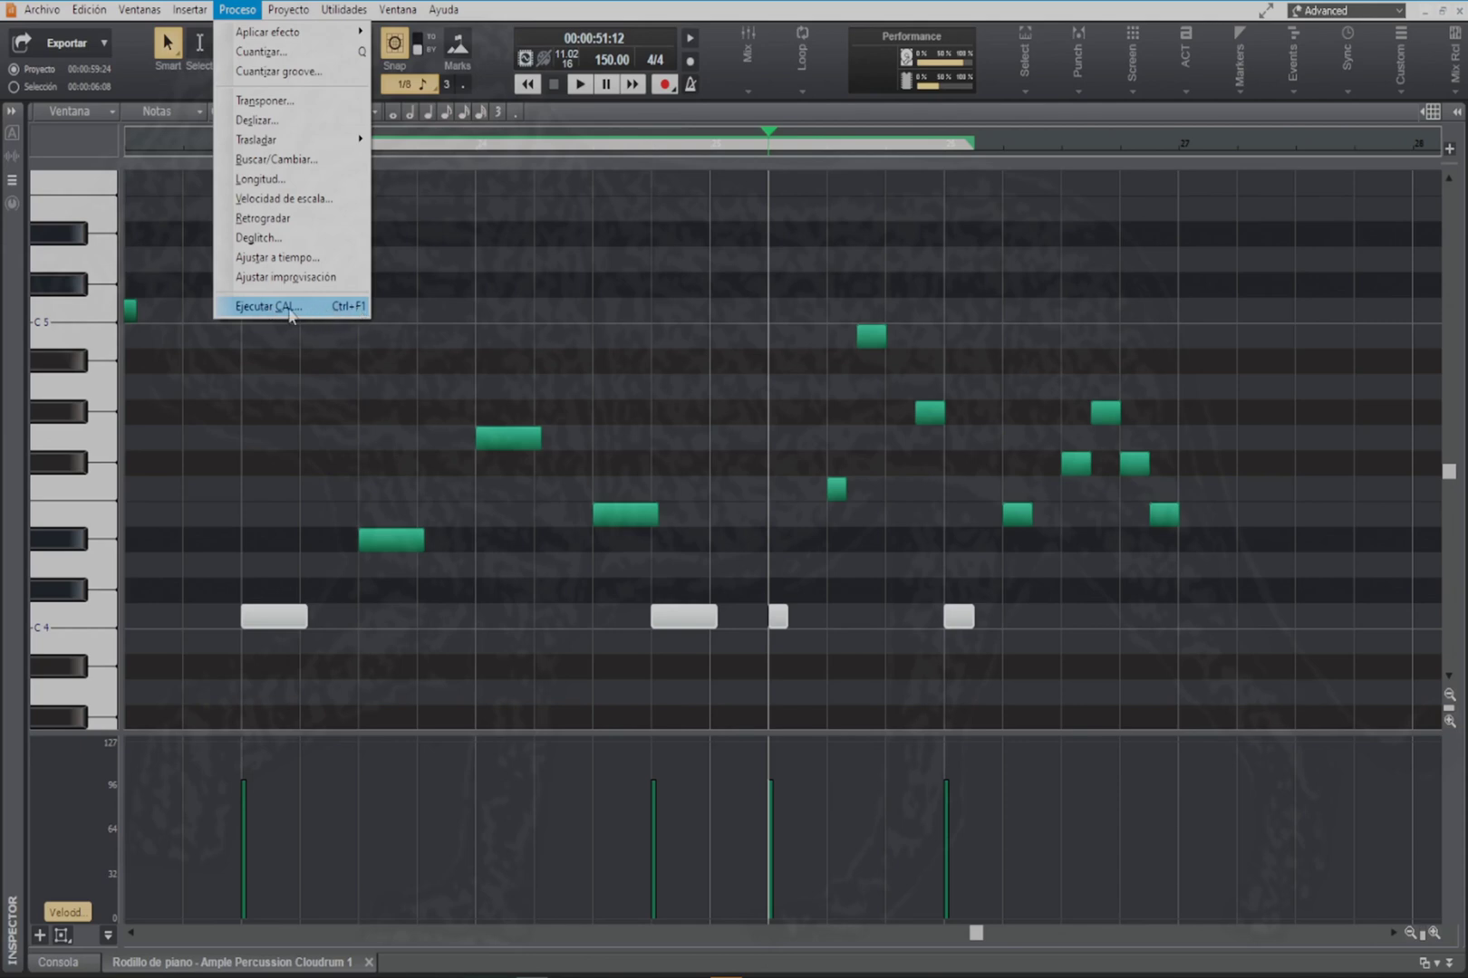
{"action": "left_click", "coordinate": [347, 312]}
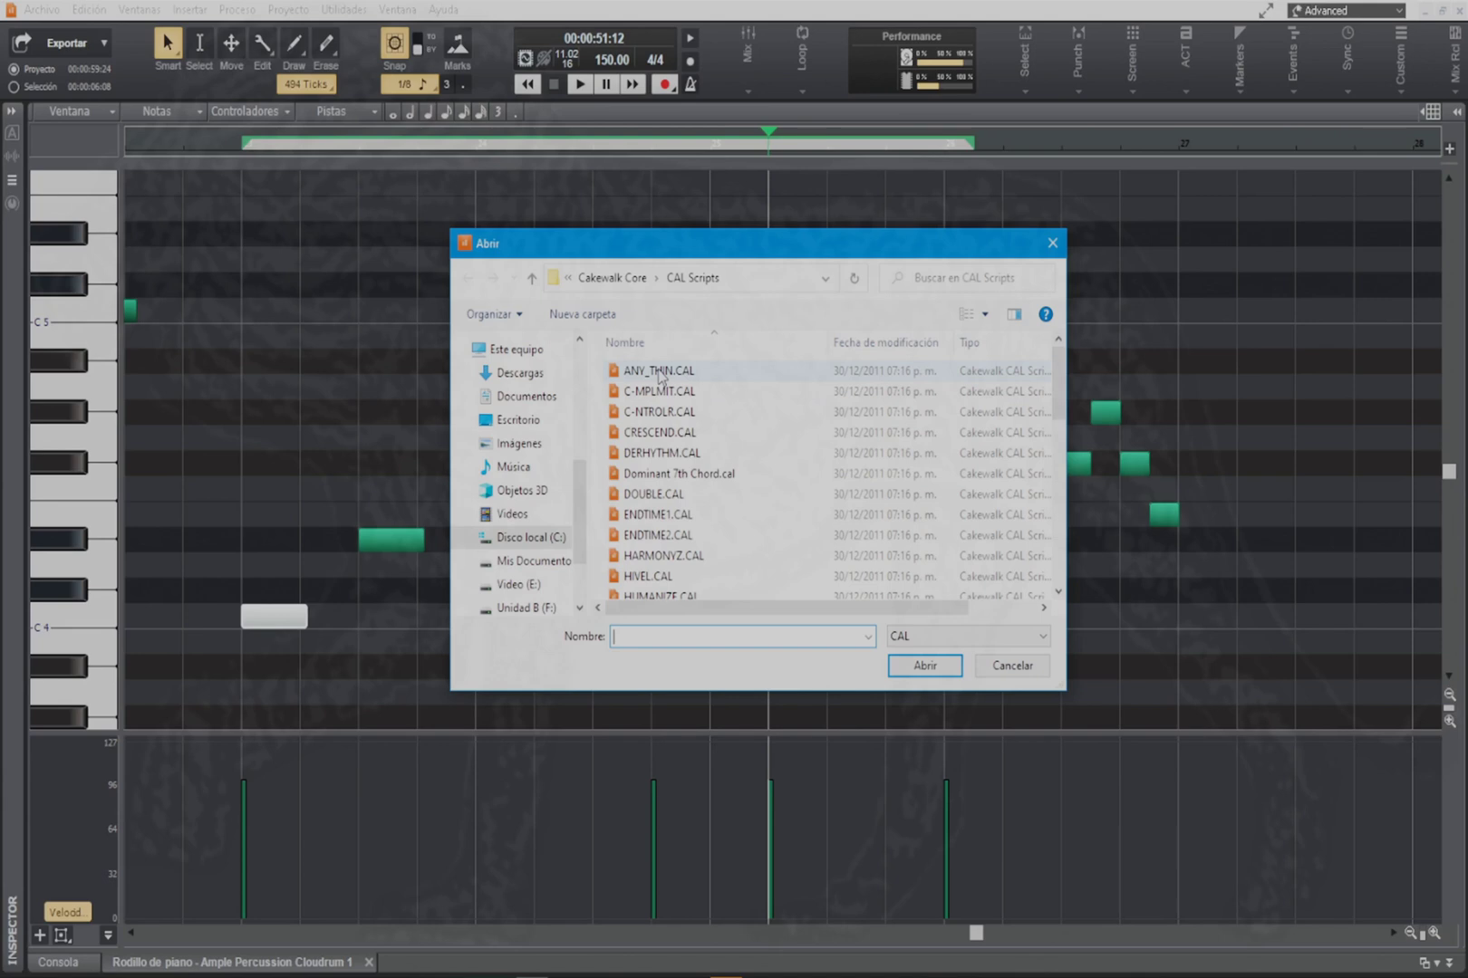
{"action": "scroll", "coordinate": [684, 489], "scroll_direction": "down", "scroll_amount": 2}
{"action": "scroll", "coordinate": [684, 489], "scroll_direction": "down", "scroll_amount": 1}
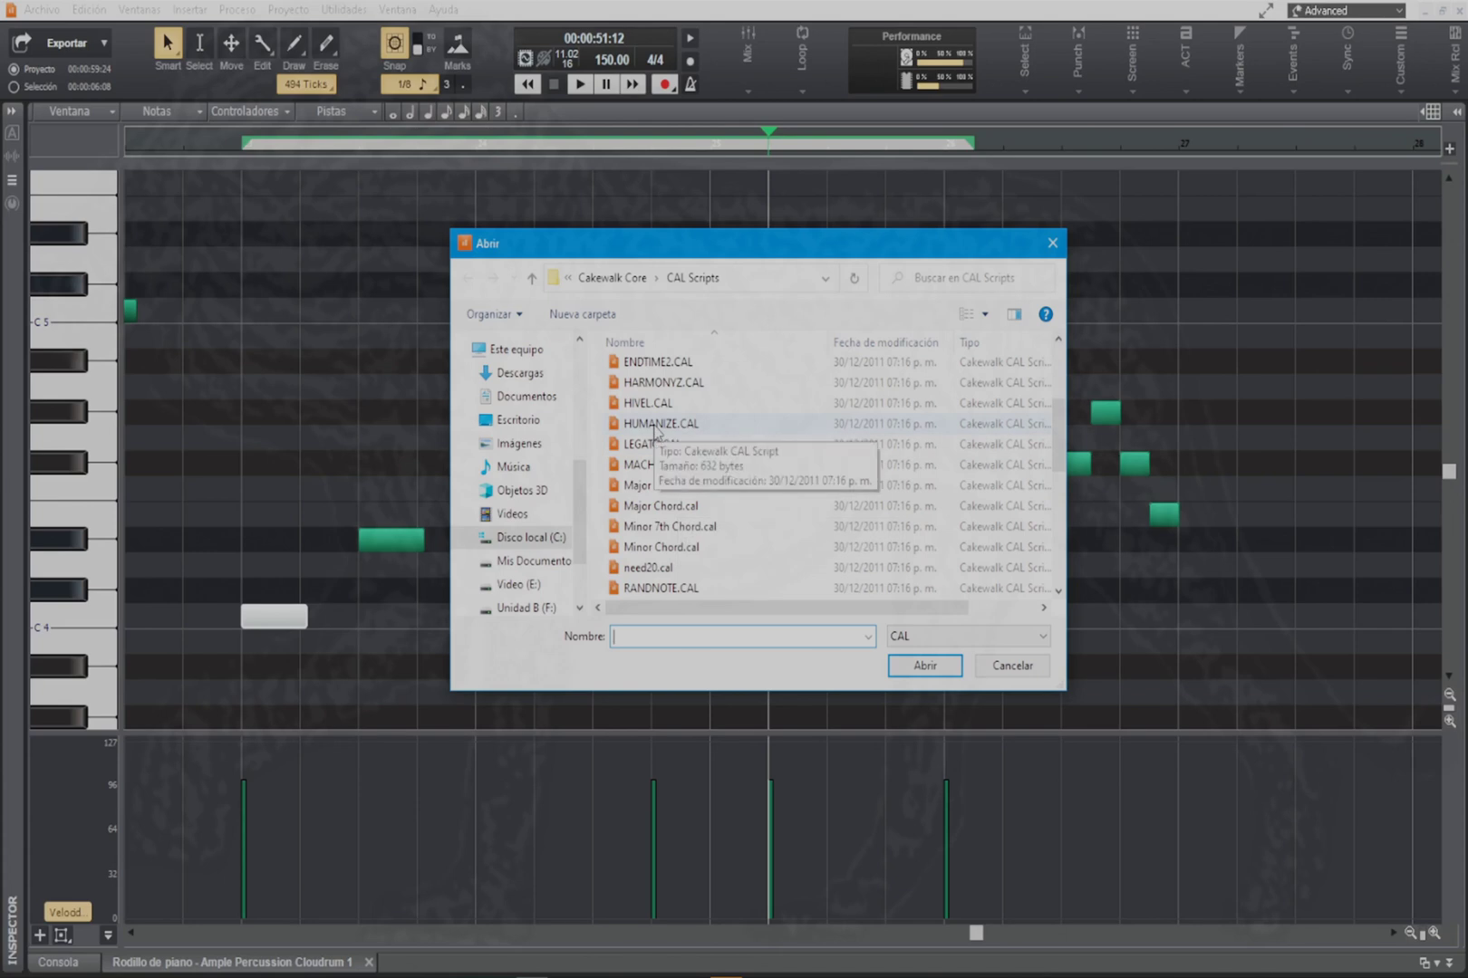
{"action": "scroll", "coordinate": [658, 433], "scroll_direction": "down", "scroll_amount": 6}
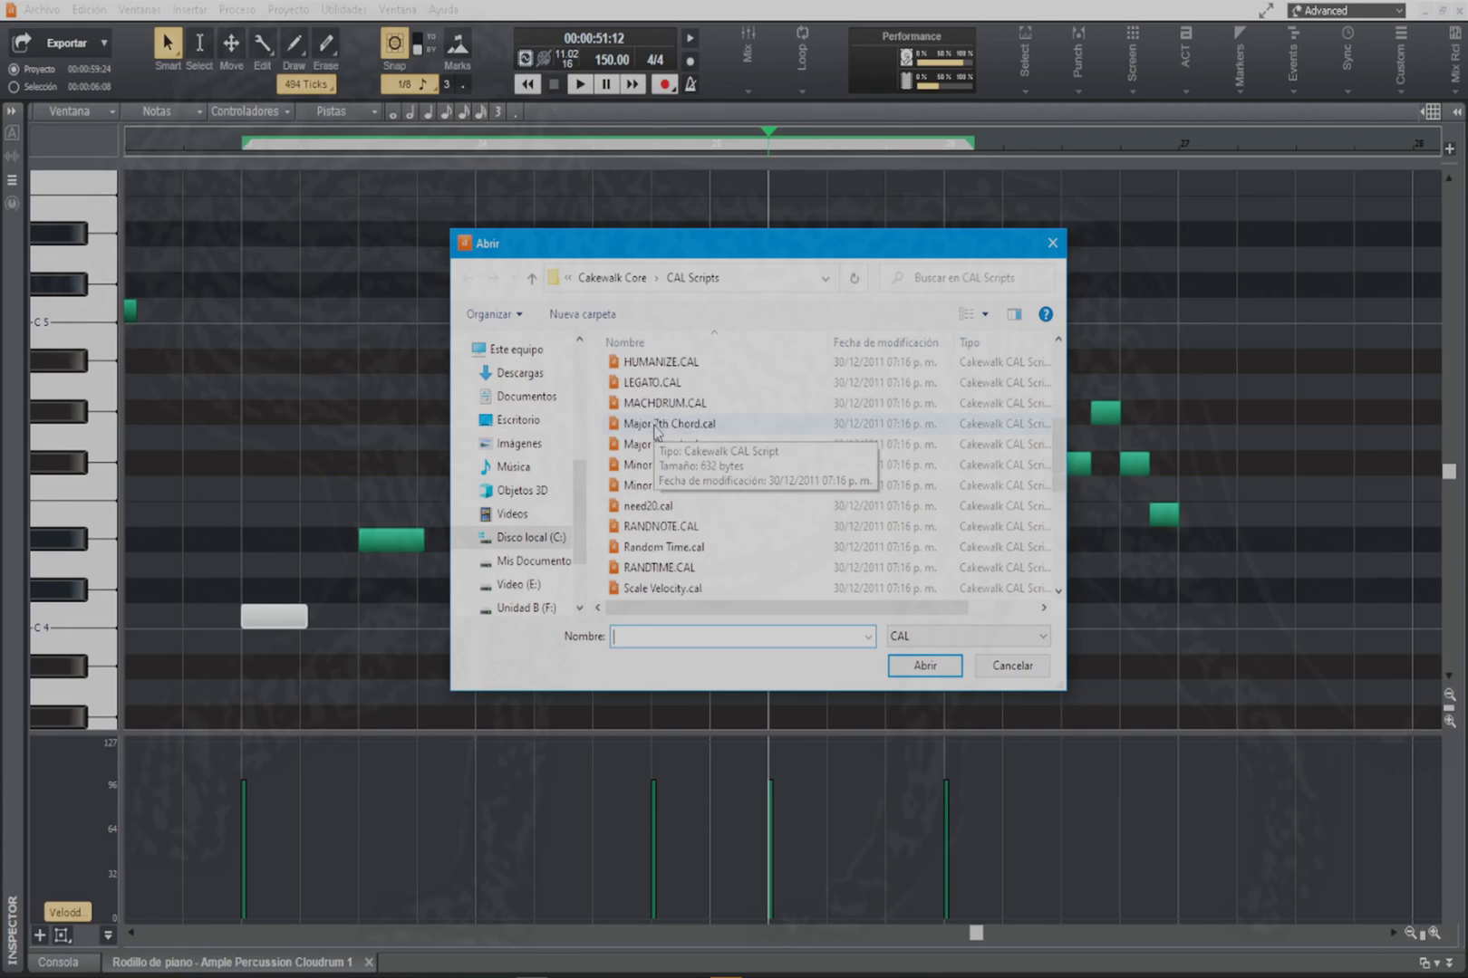
{"action": "scroll", "coordinate": [655, 509], "scroll_direction": "down", "scroll_amount": 1}
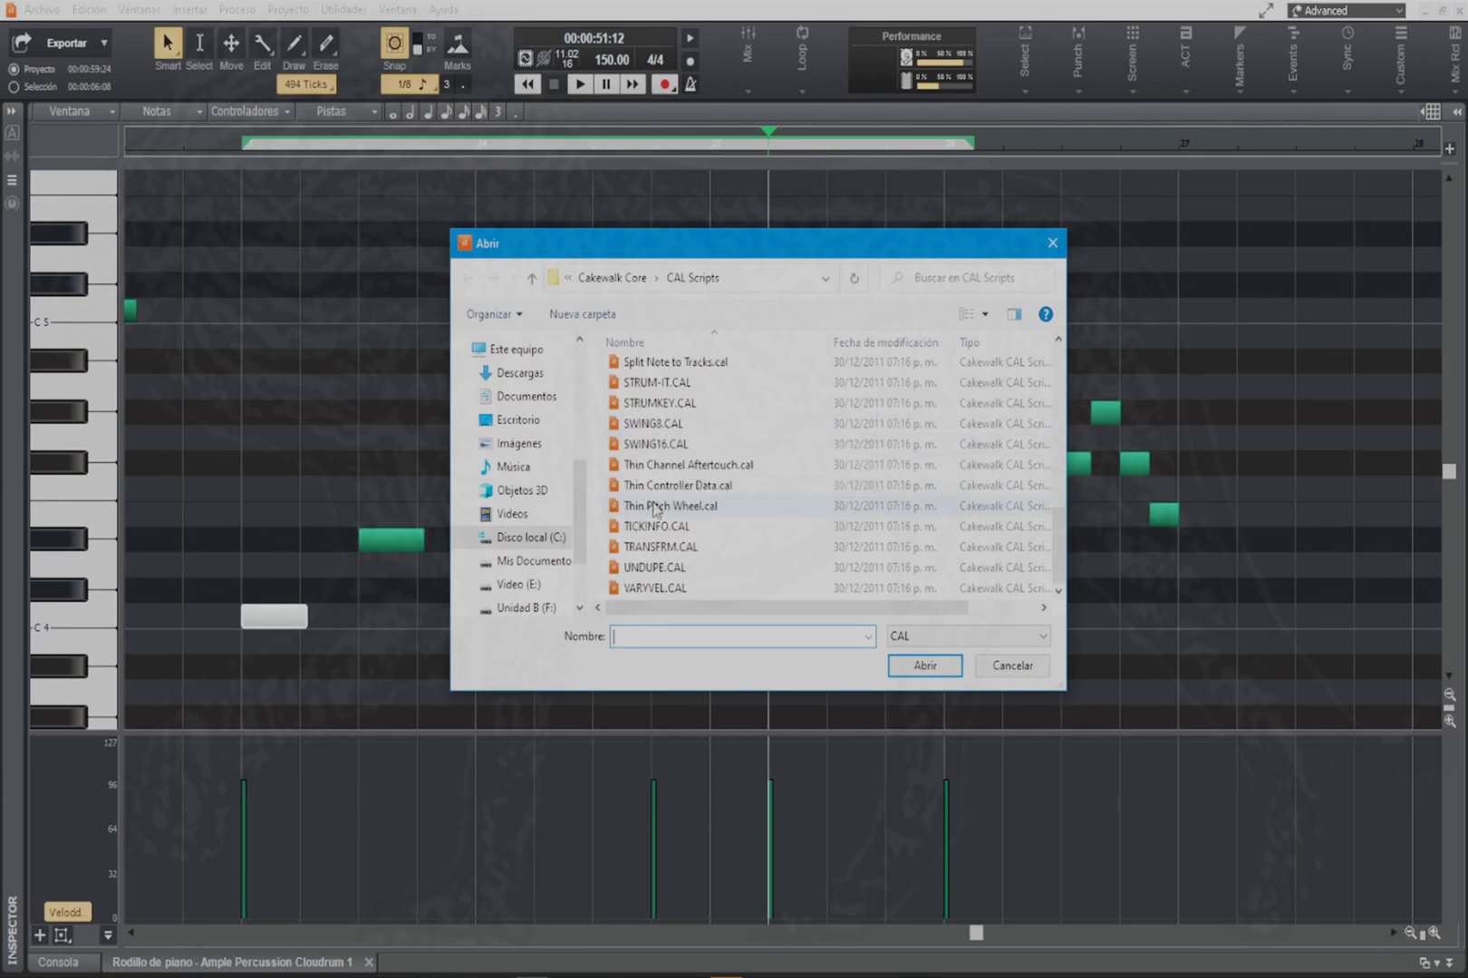
{"action": "left_click", "coordinate": [640, 589]}
{"action": "left_click", "coordinate": [923, 667]}
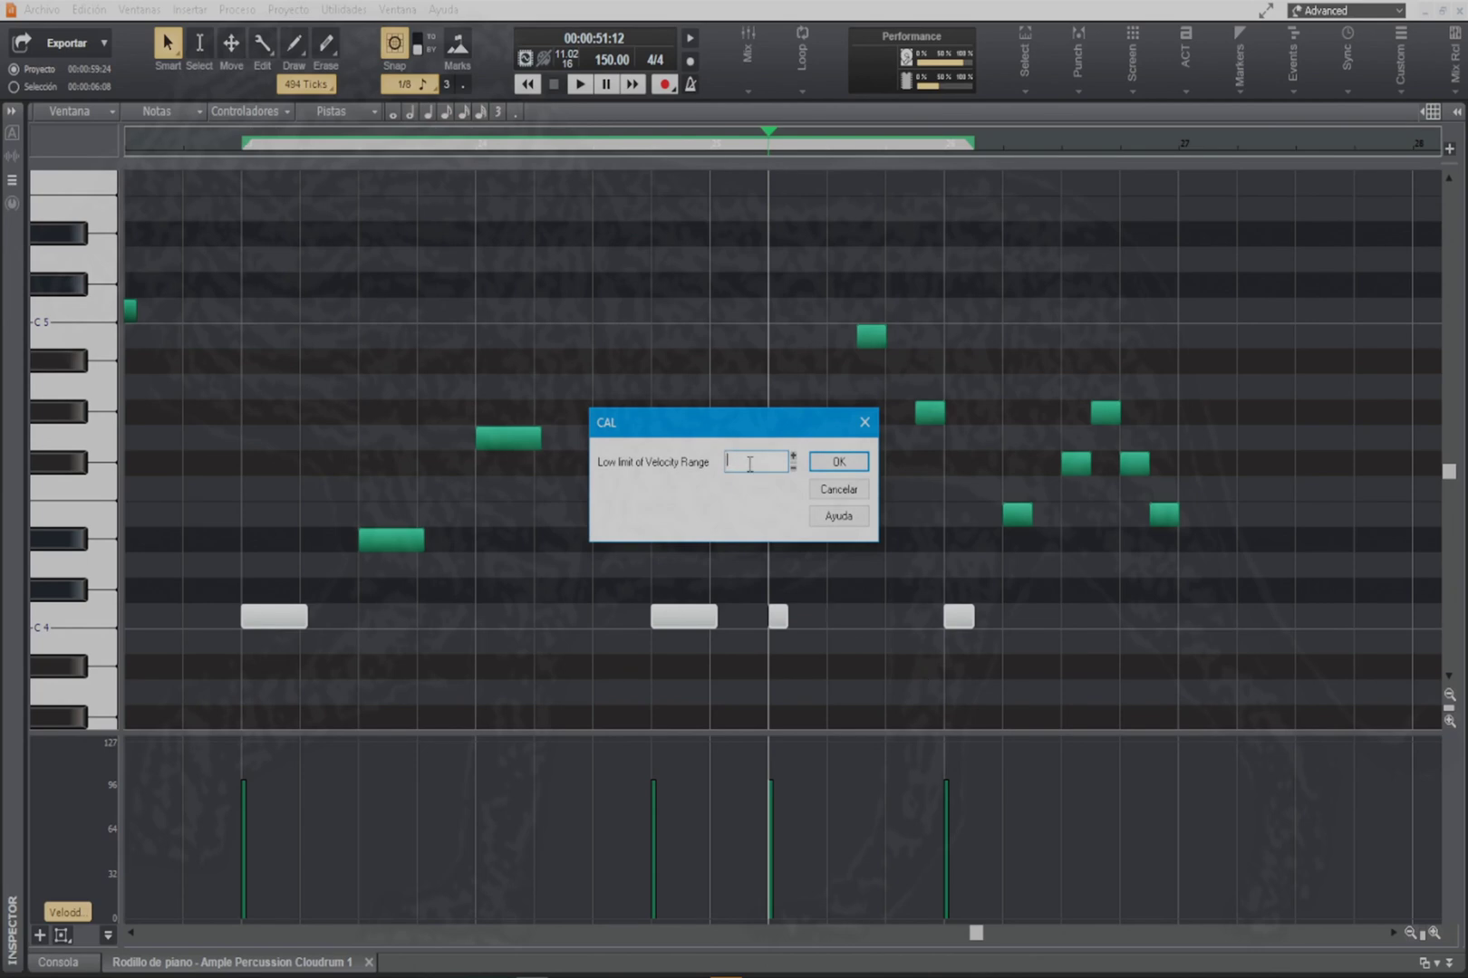
{"action": "type", "text": "80"}
{"action": "left_click", "coordinate": [838, 462]}
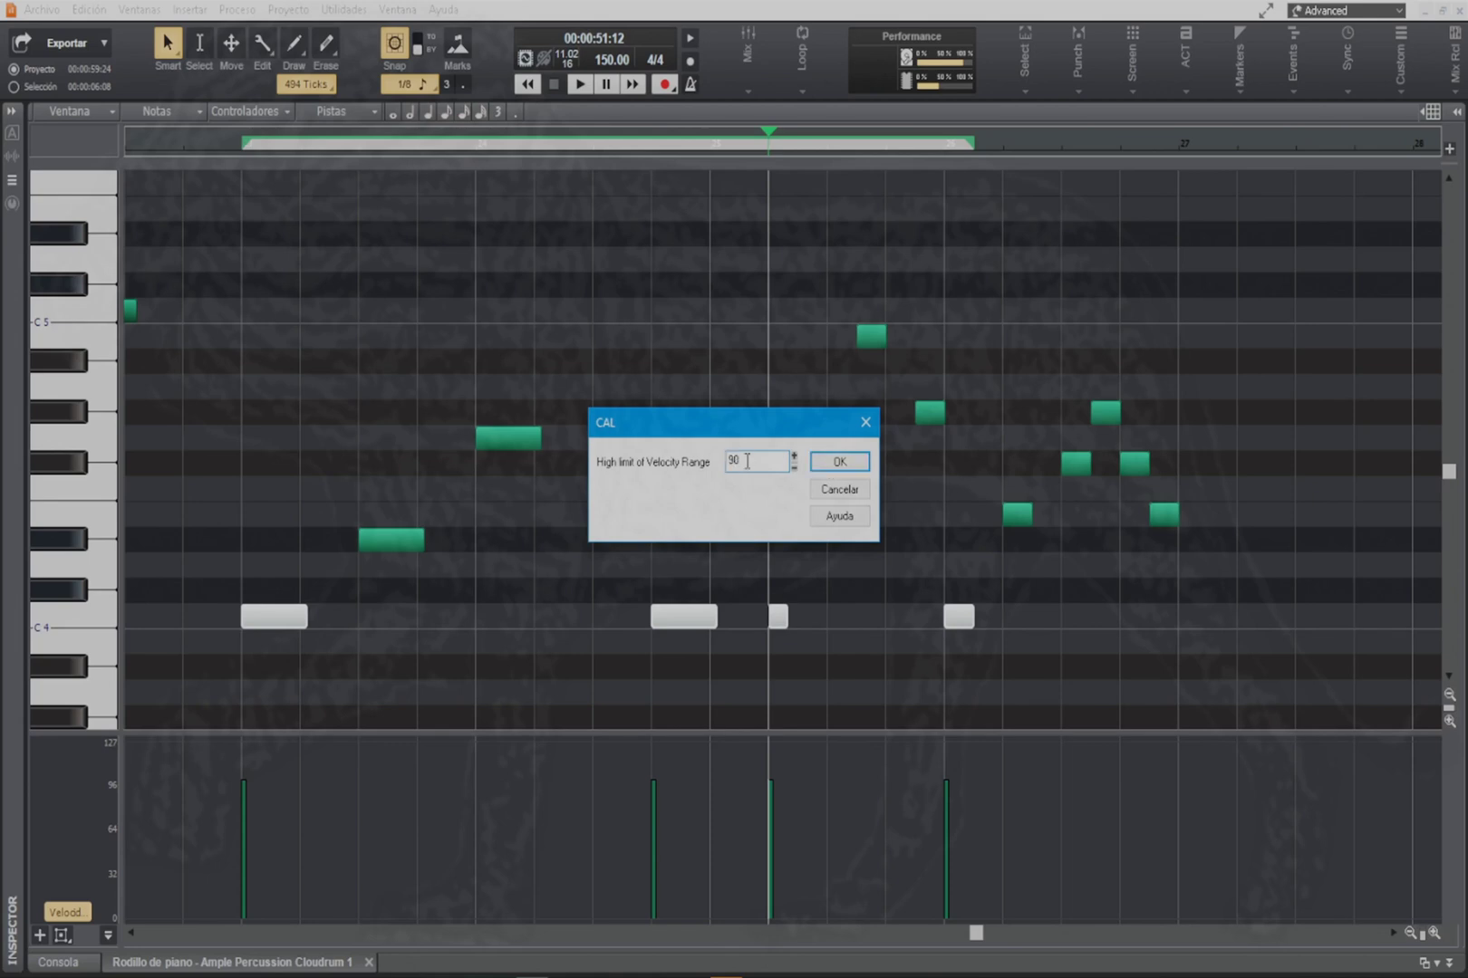
Step: Try to set the high limit of the velocity range to 150
{"action": "key", "text": "BackSpace"}
{"action": "type", "text": "150"}
{"action": "left_click", "coordinate": [838, 464]}
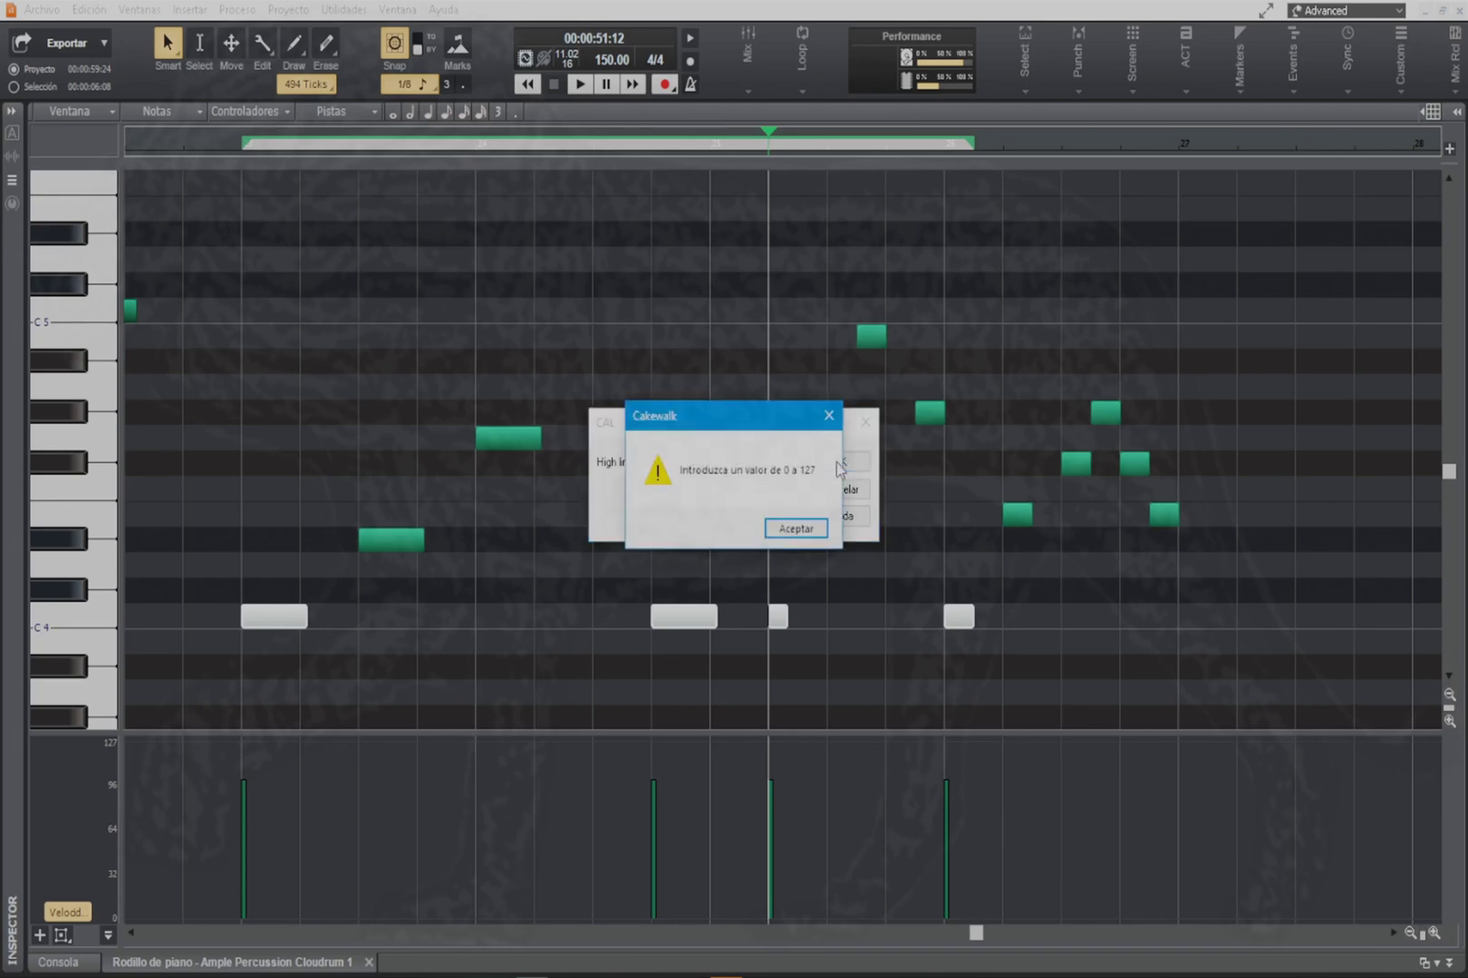
{"action": "left_click", "coordinate": [787, 528]}
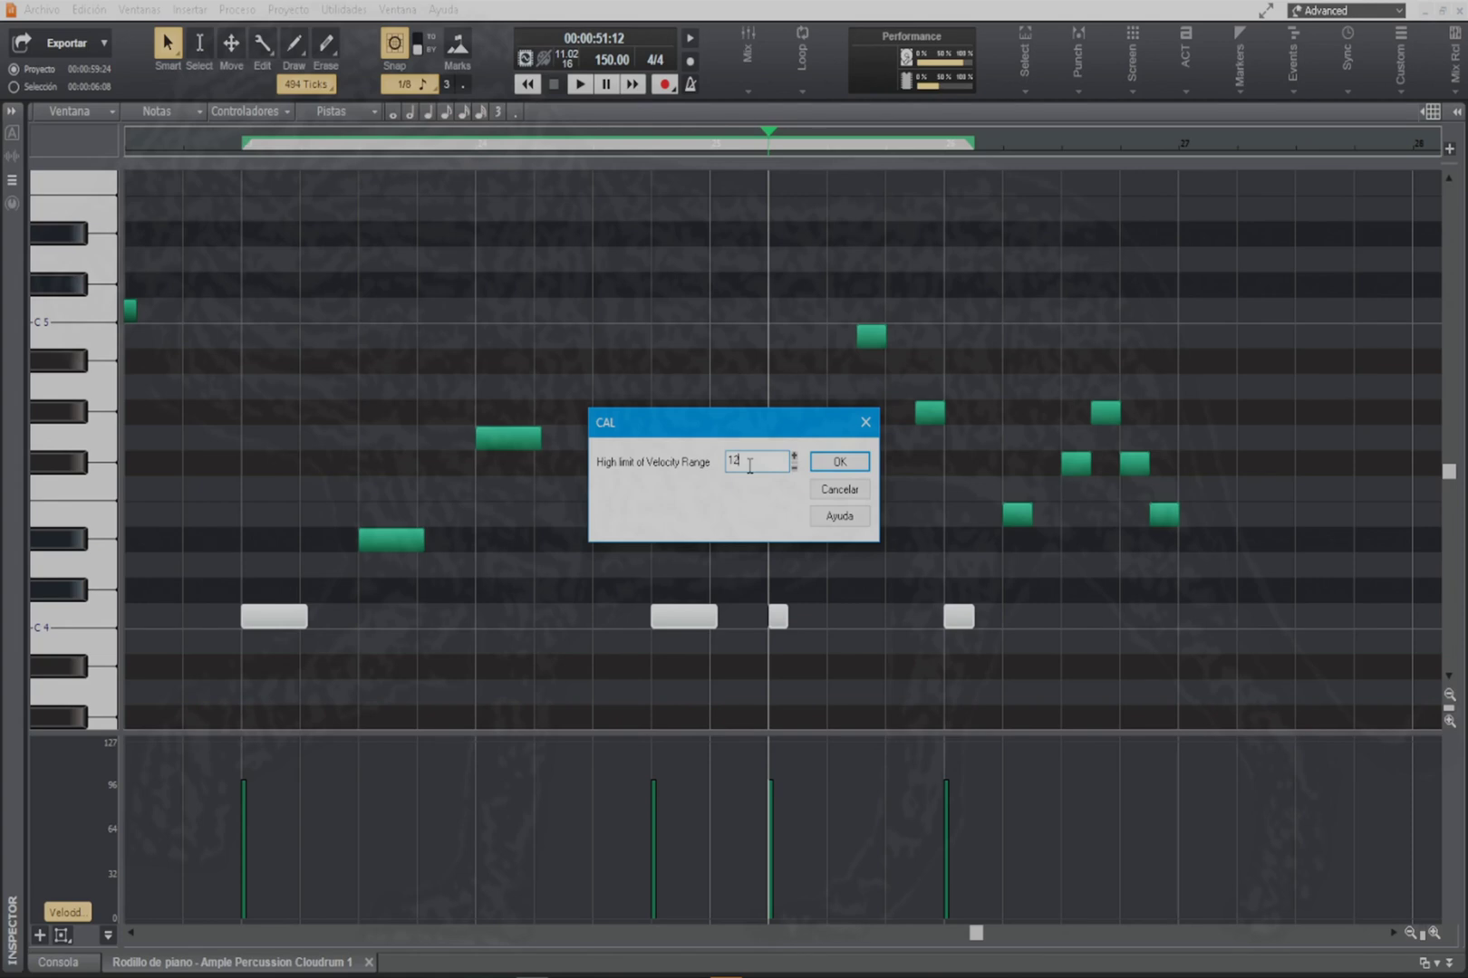
Step: Set the high velocity limit to 127 and finish applying the script to the C4 notes
{"action": "left_click", "coordinate": [839, 462]}
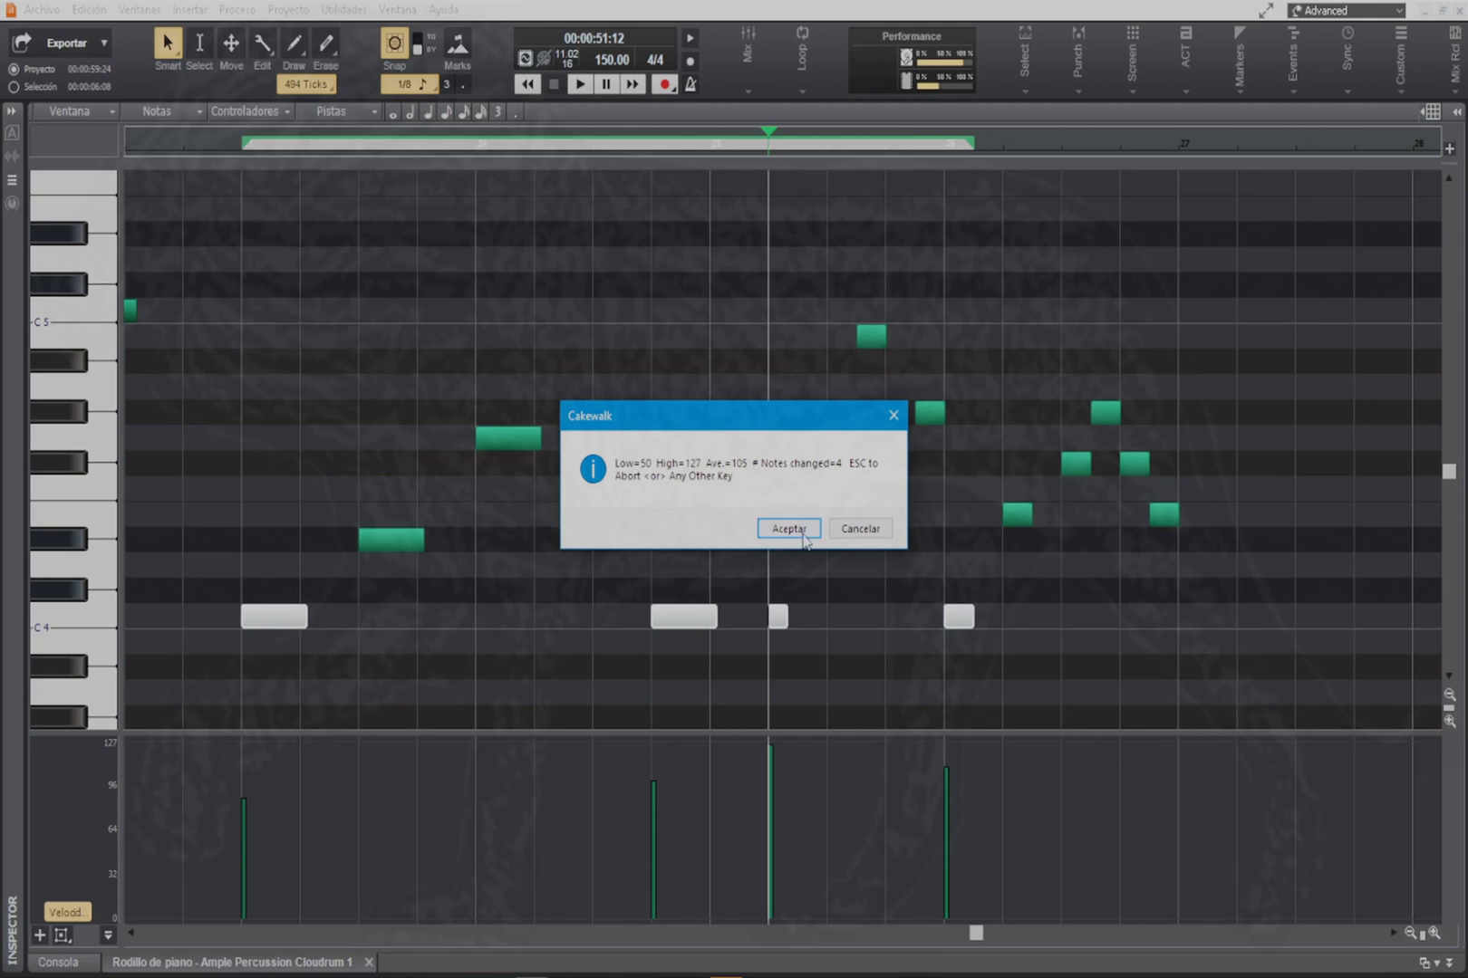
{"action": "left_click", "coordinate": [777, 531]}
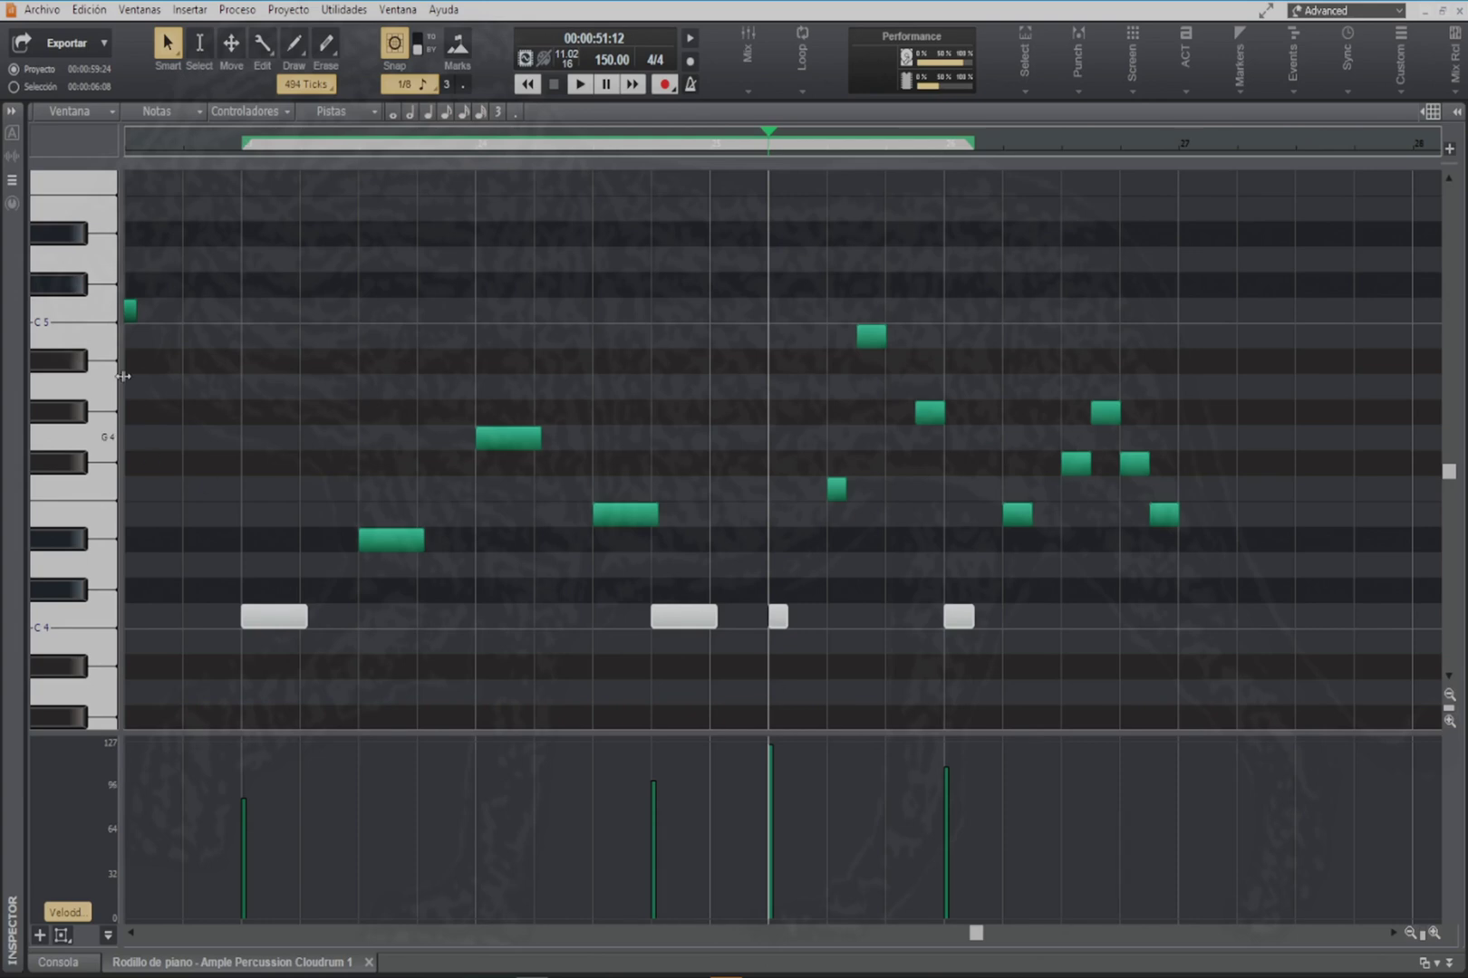
Step: Select the five notes above C4 from measure 23 to B4 in measure 25, and run HUMANIZE.CAL on them with a 10 percent offset
{"action": "key", "text": "F6"}
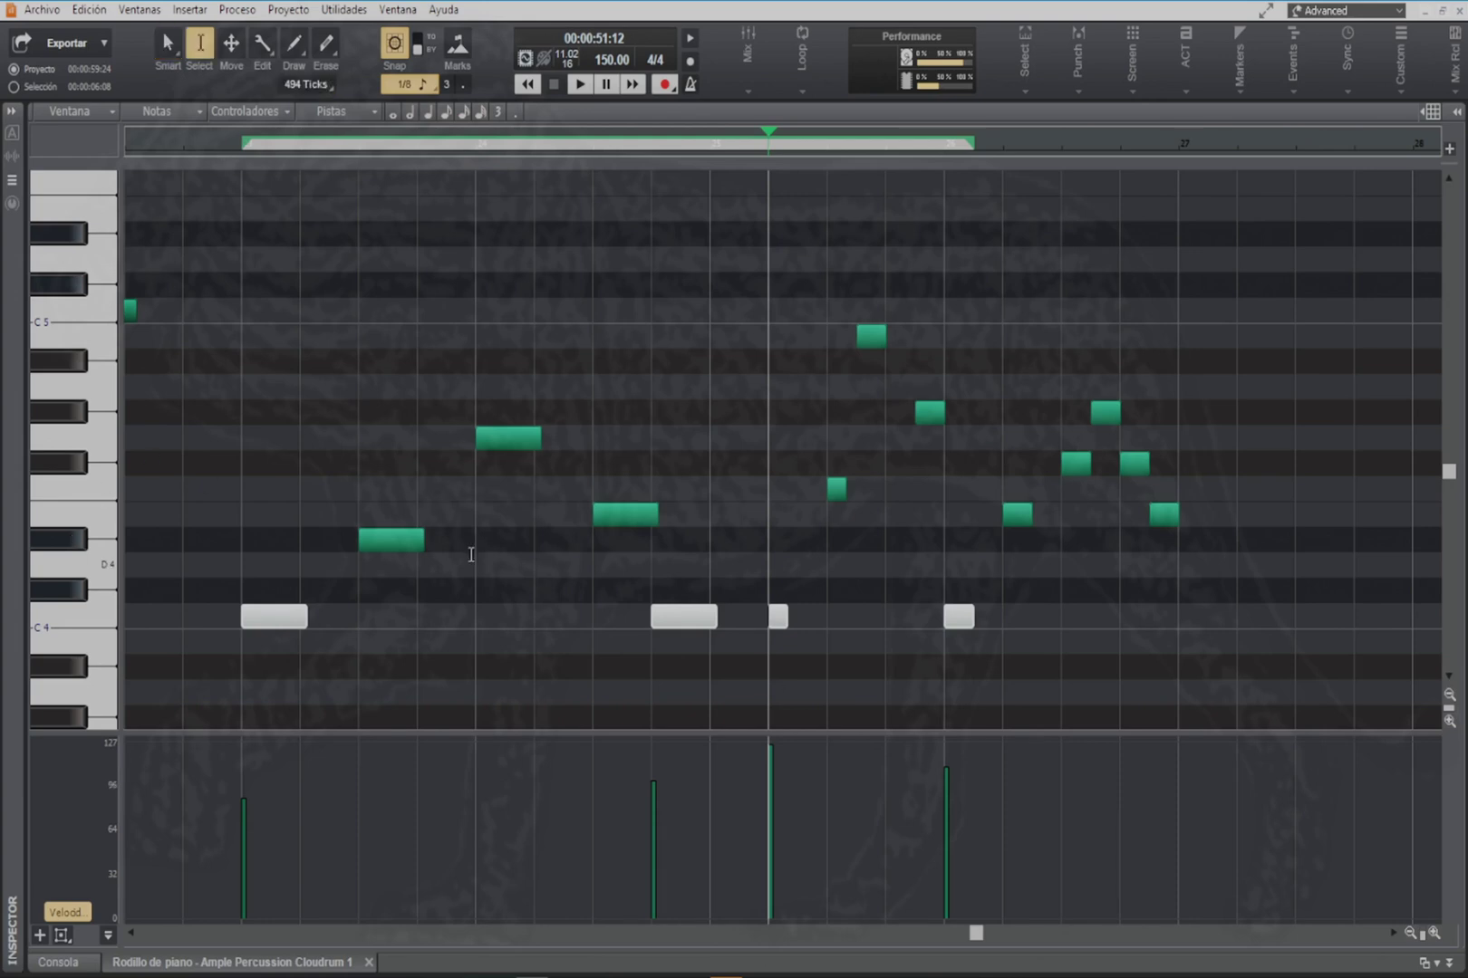
{"action": "left_click_drag", "start_coordinate": [323, 242], "coordinate": [890, 554]}
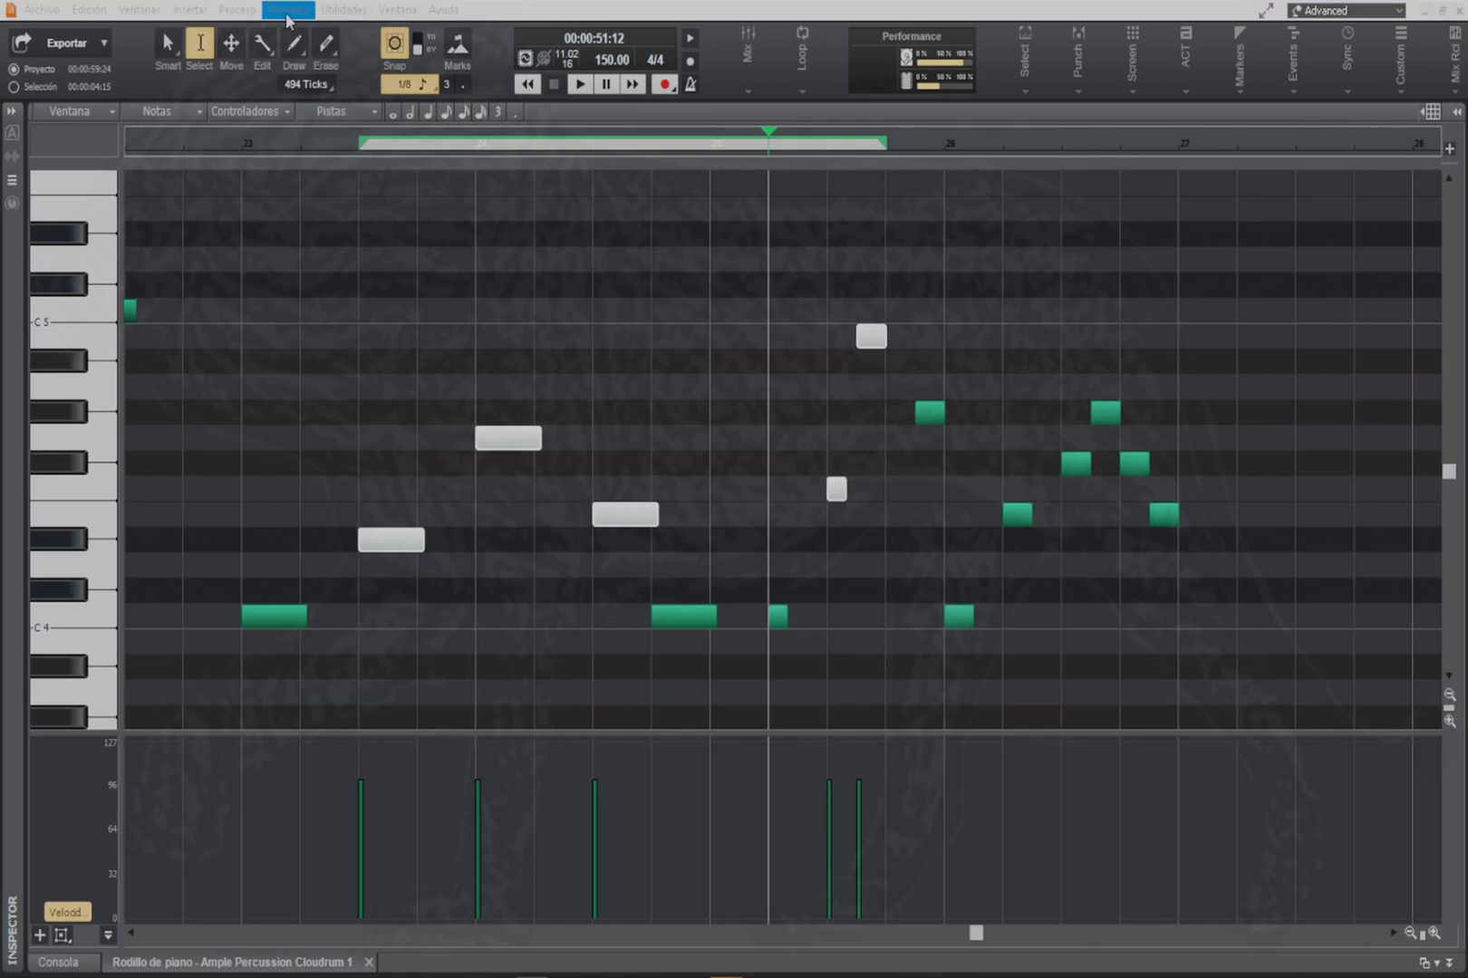
{"action": "left_click", "coordinate": [237, 11]}
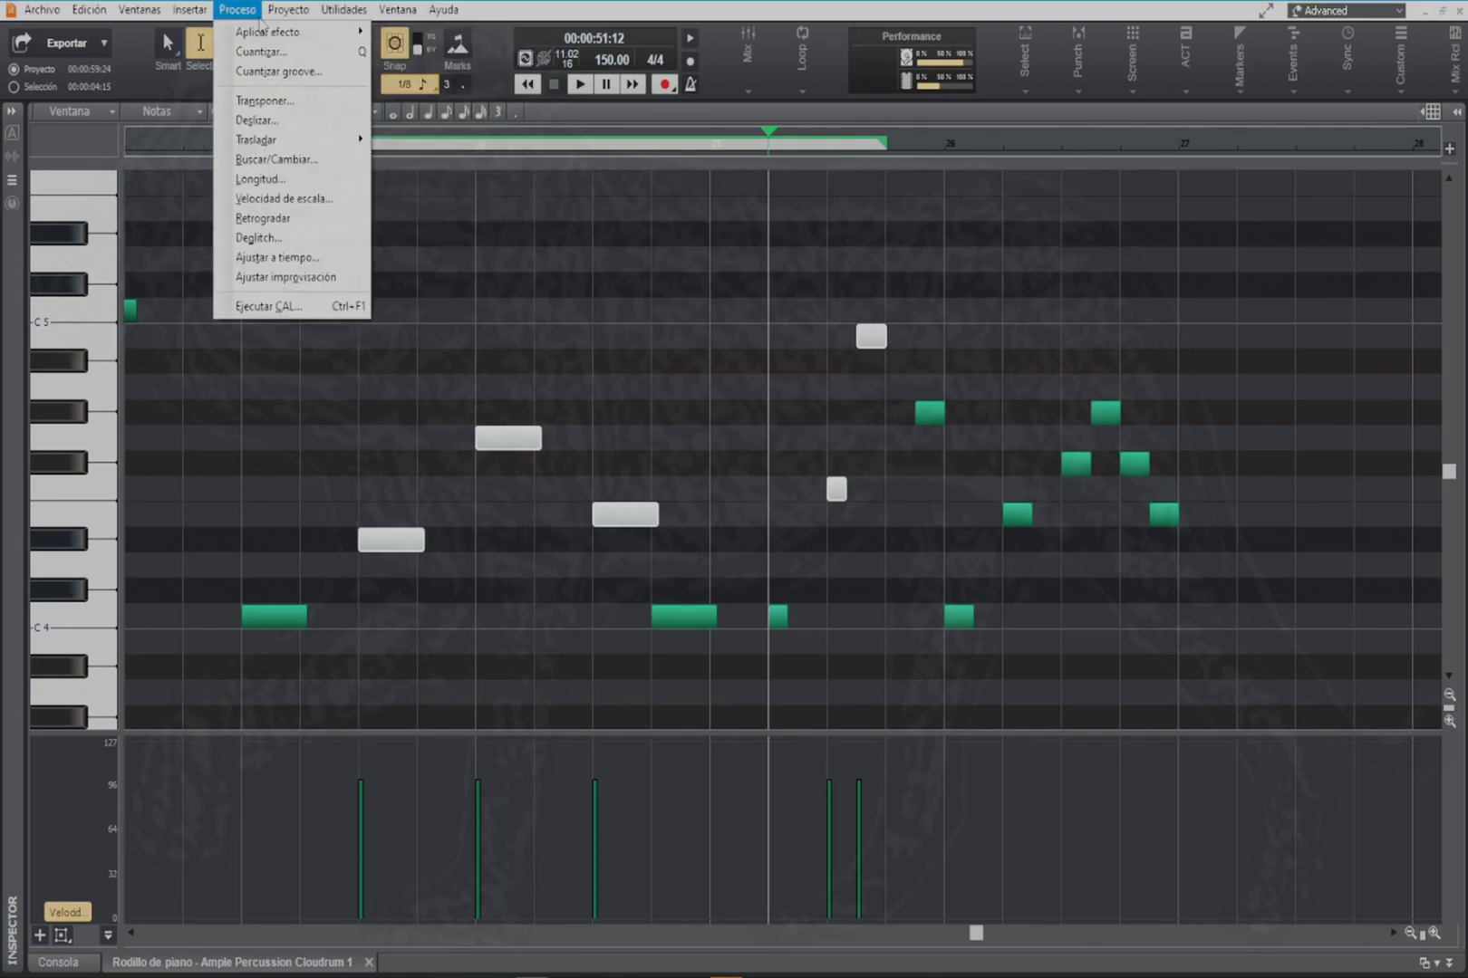
{"action": "left_click", "coordinate": [328, 304]}
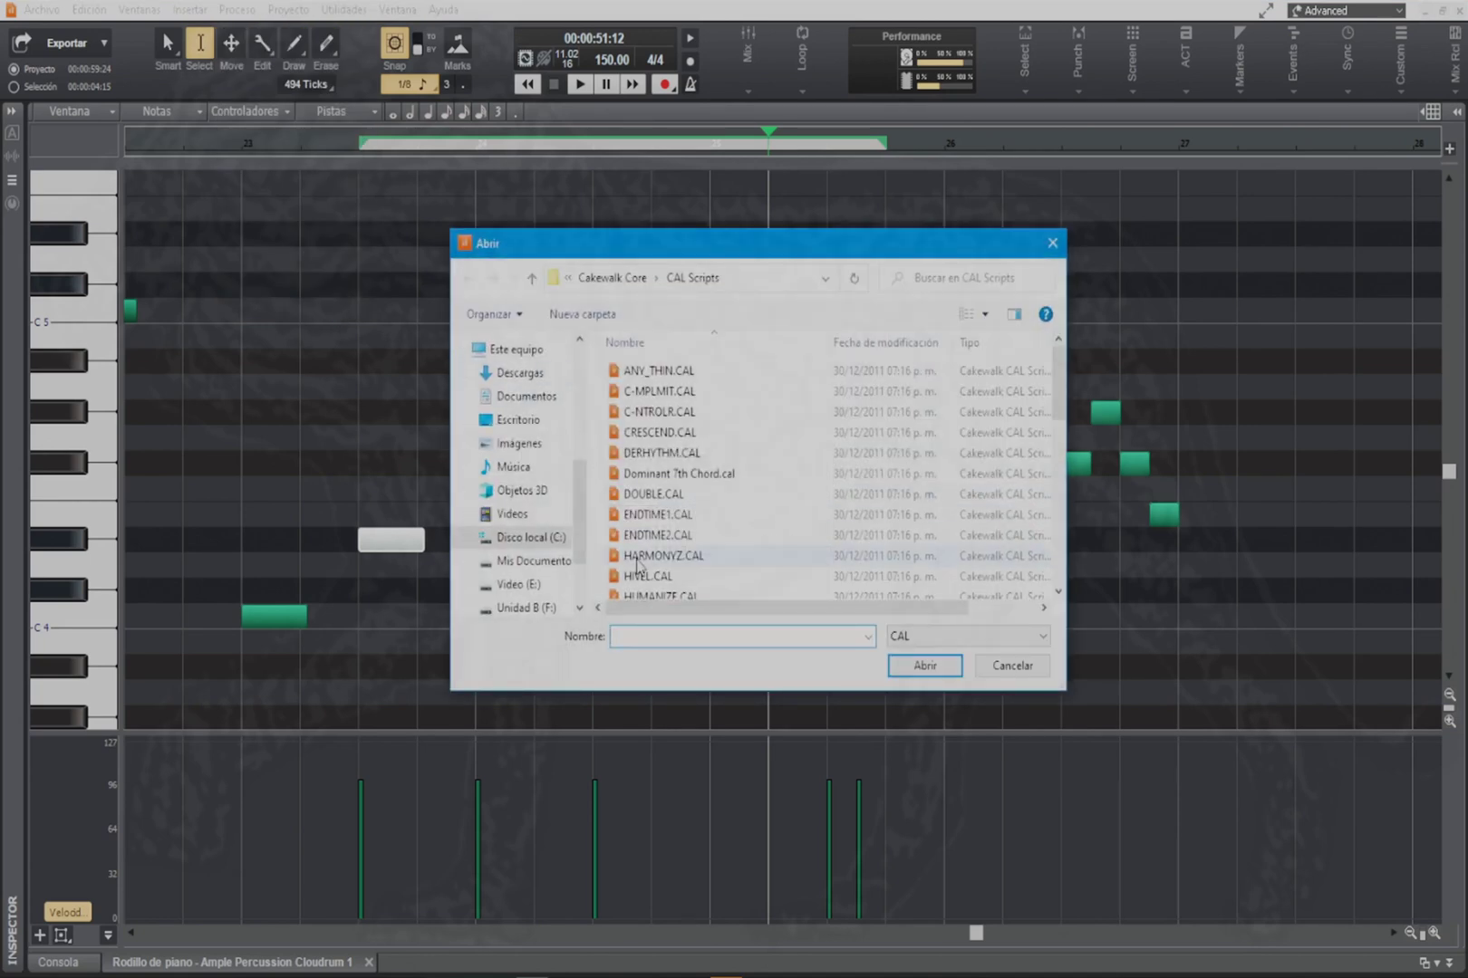
{"action": "scroll", "coordinate": [634, 535], "scroll_direction": "down", "scroll_amount": 2}
{"action": "left_click", "coordinate": [641, 486]}
{"action": "left_click", "coordinate": [915, 668]}
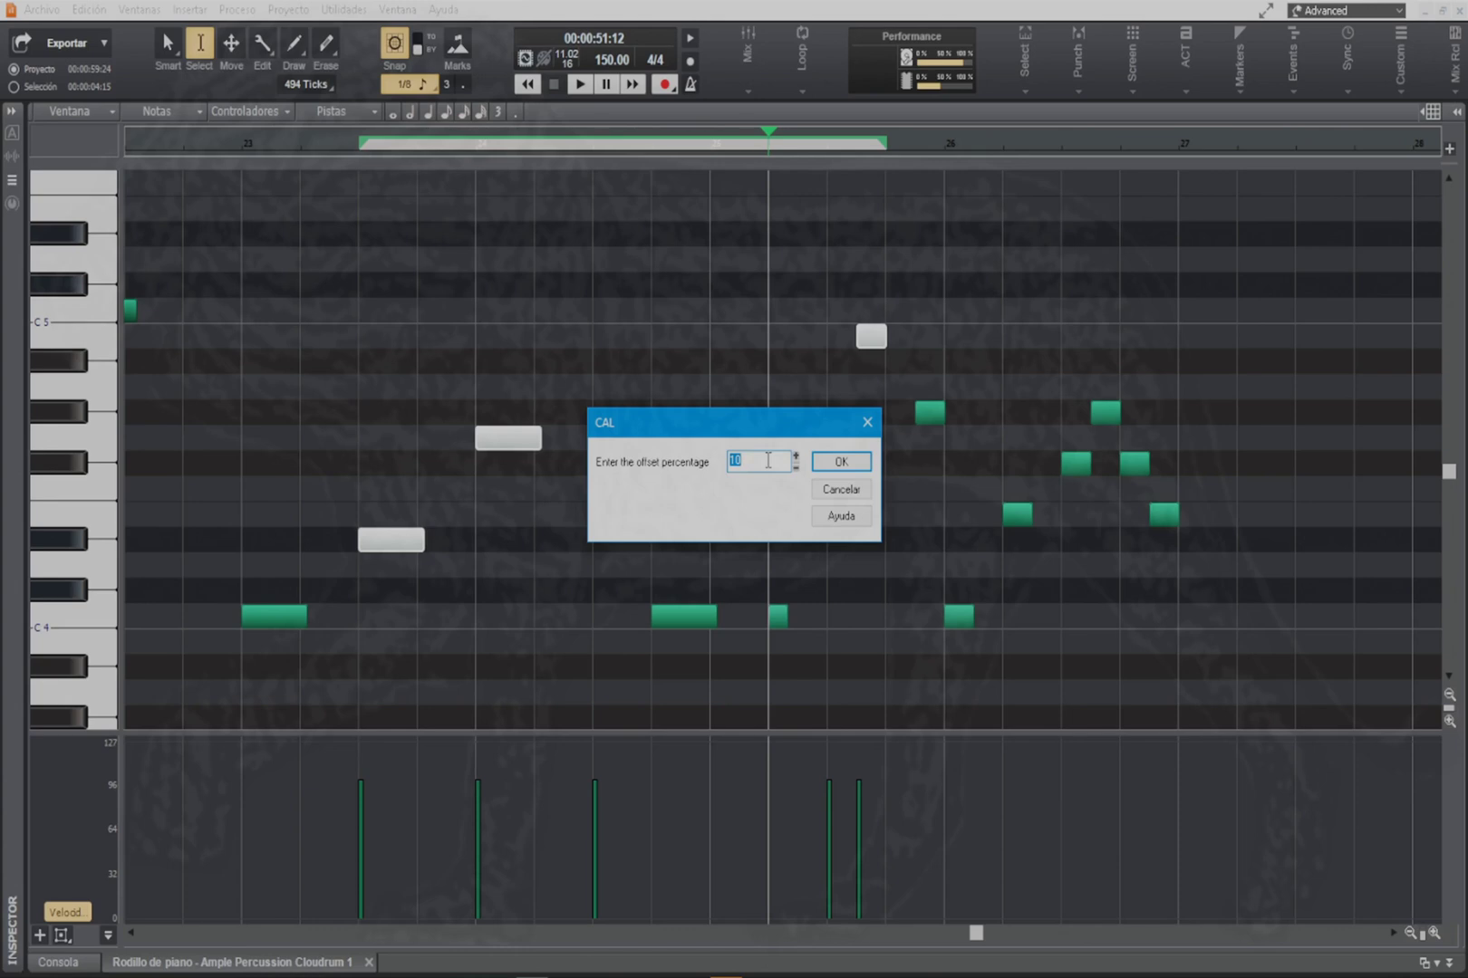
{"action": "left_click", "coordinate": [842, 461]}
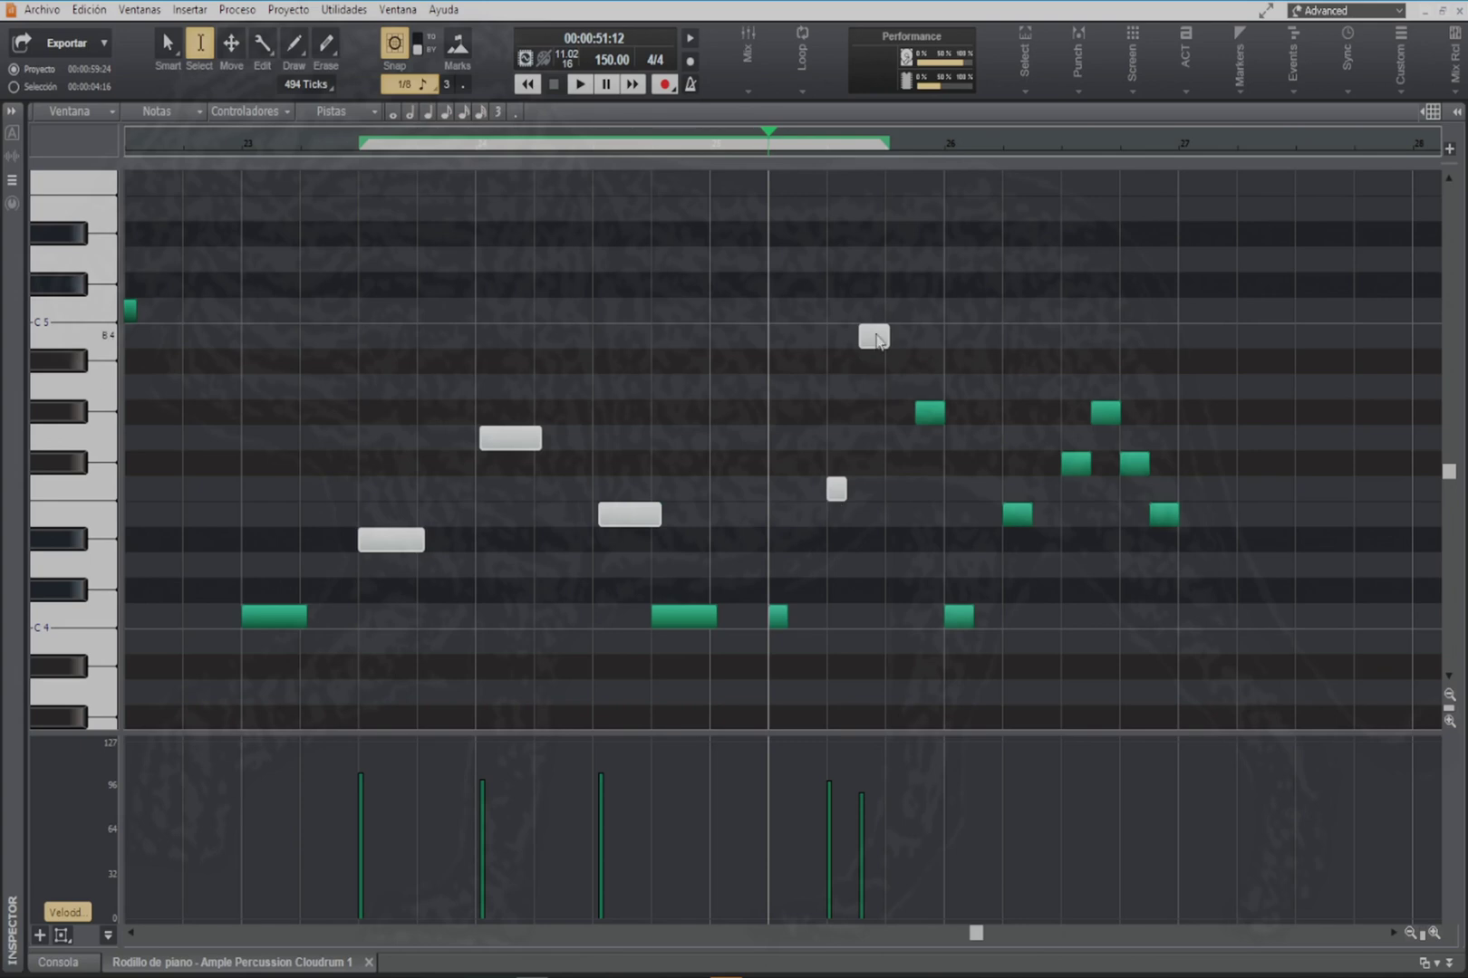
Step: Select the six notes above C4 from the end of measure 25 through measure 26, and load the HUMANIZE.CAL script for them
{"action": "left_click_drag", "start_coordinate": [909, 291], "coordinate": [1195, 551]}
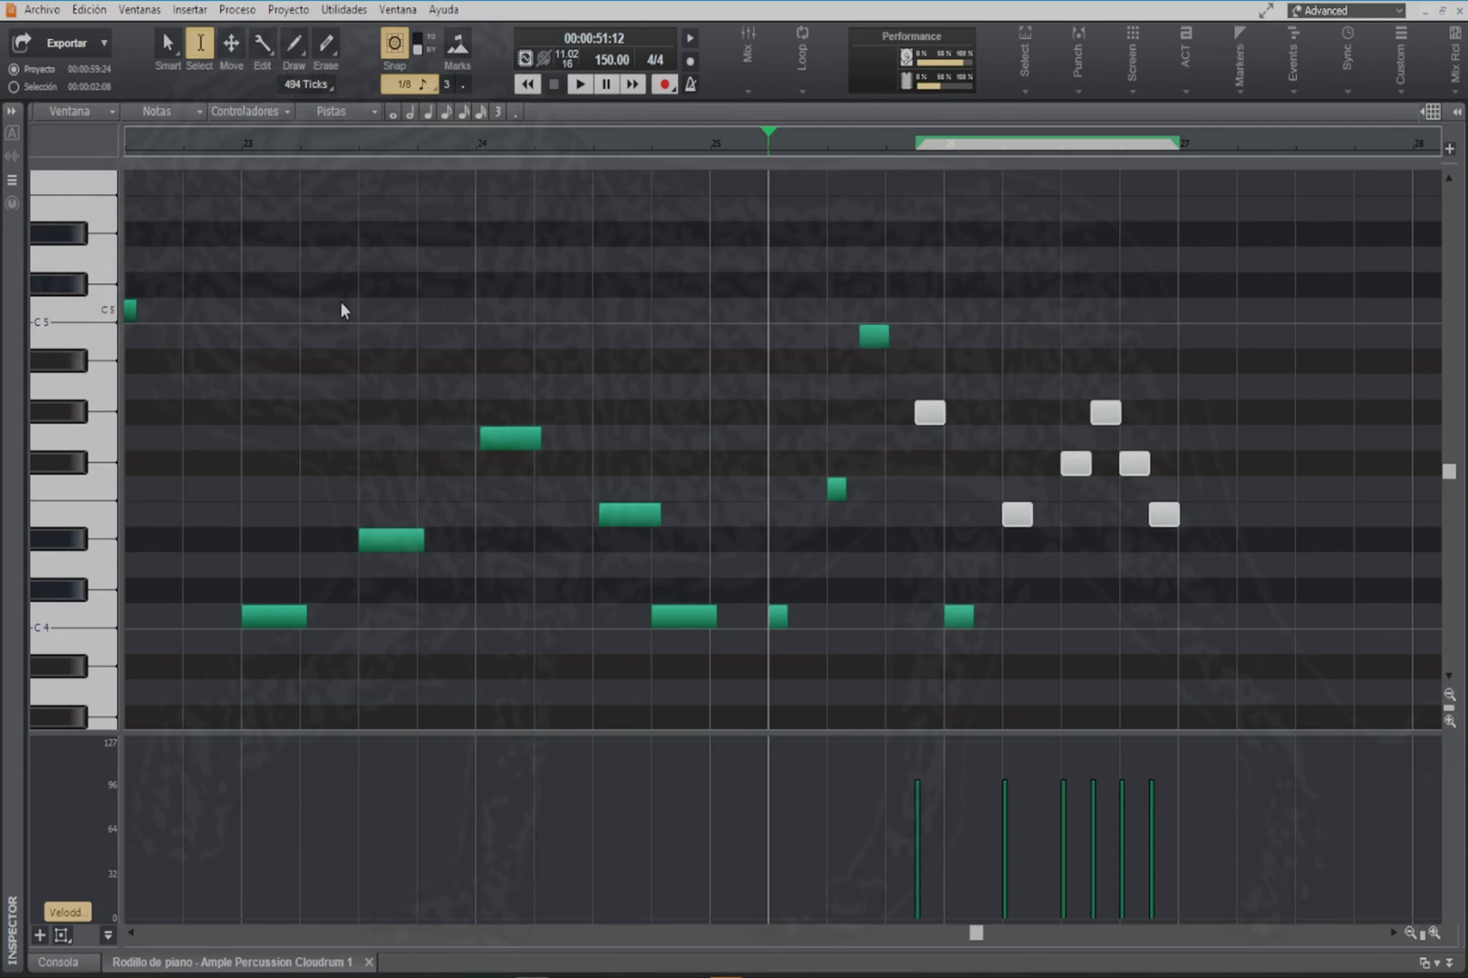
{"action": "key", "text": "ctrl+F1"}
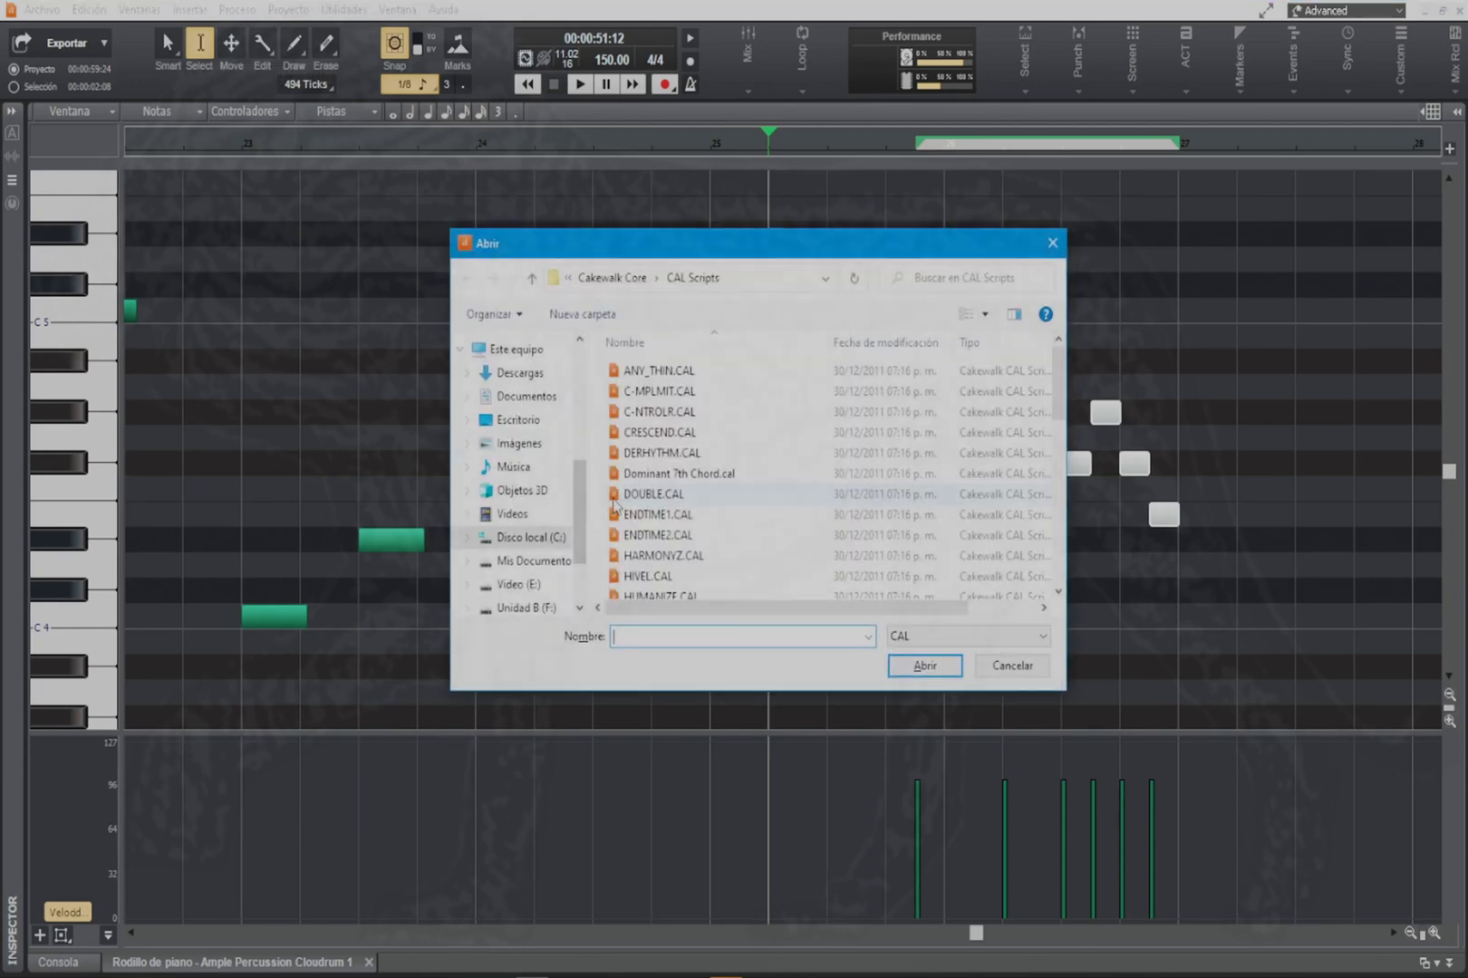
{"action": "scroll", "coordinate": [640, 503], "scroll_direction": "down", "scroll_amount": 3}
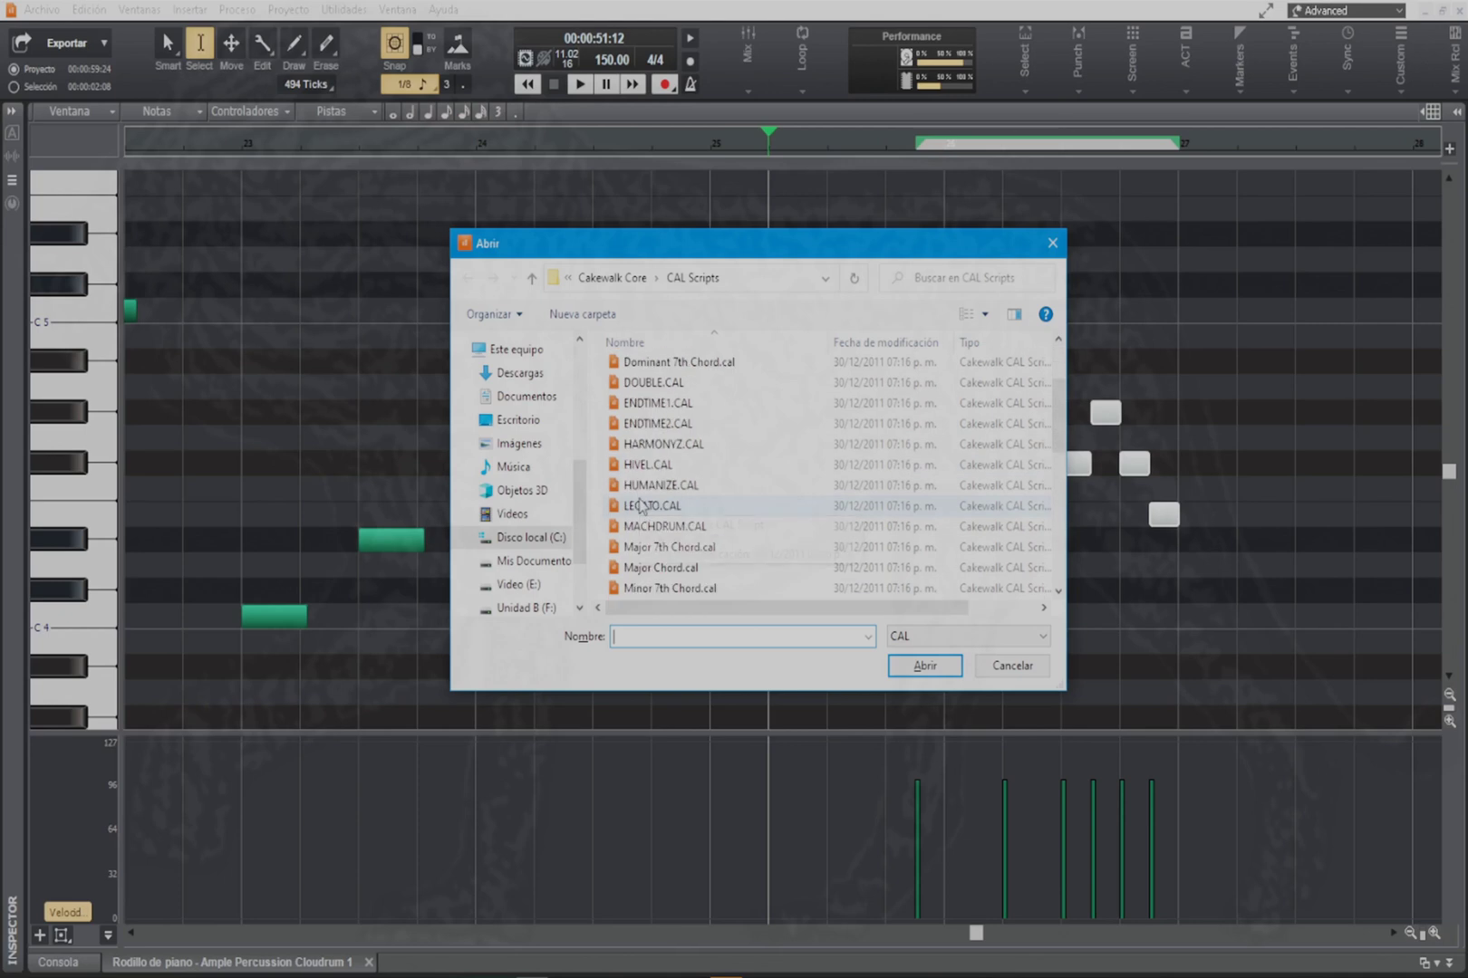
{"action": "scroll", "coordinate": [671, 530], "scroll_direction": "down", "scroll_amount": 1}
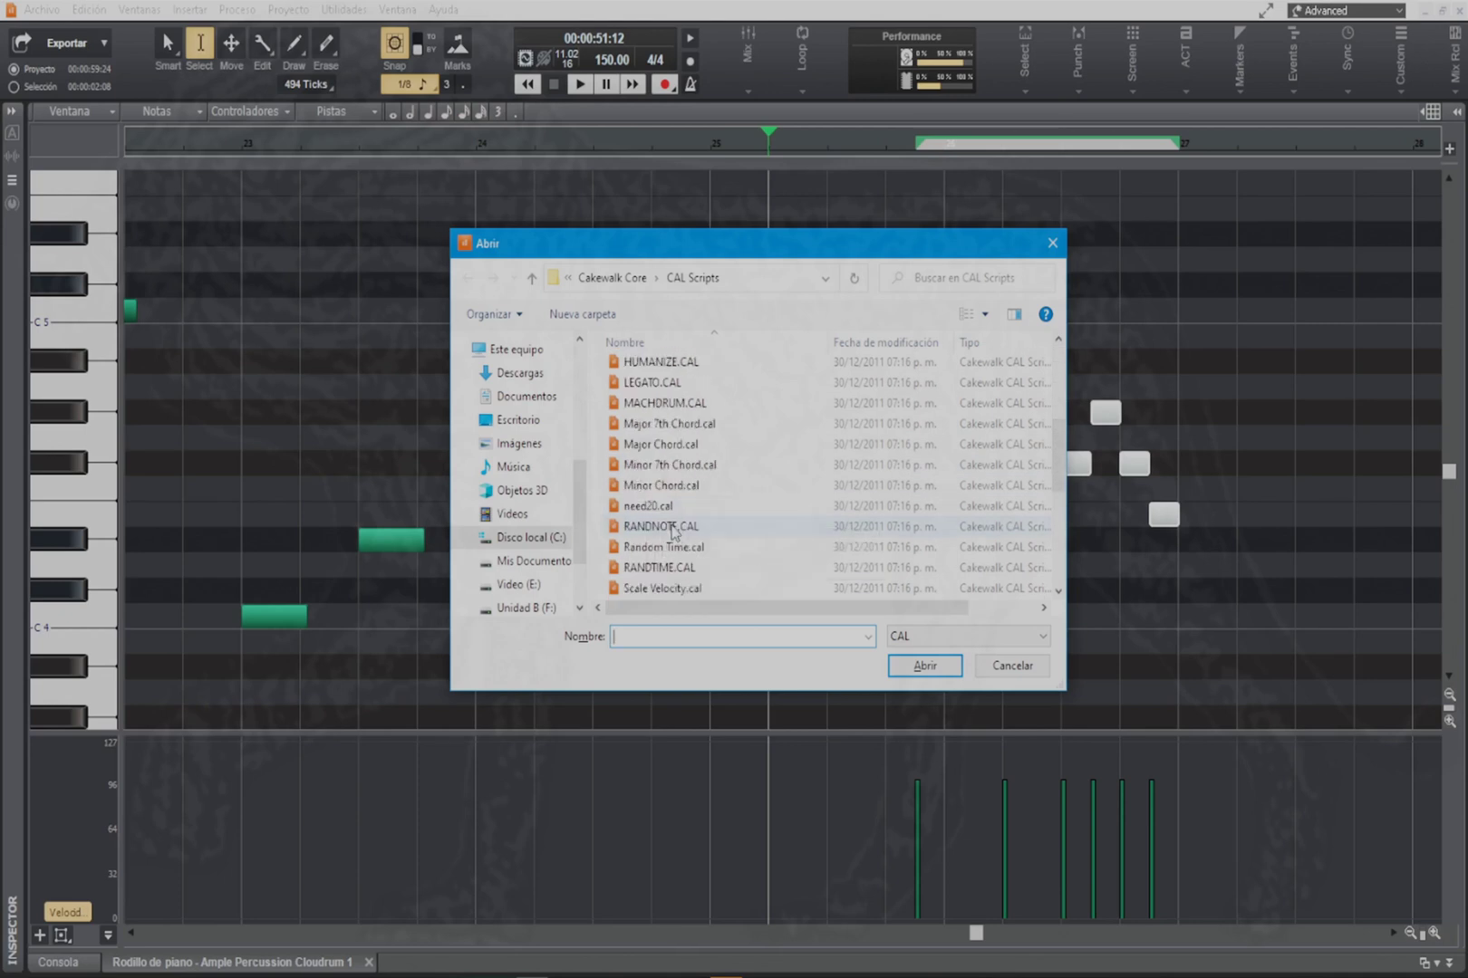
{"action": "scroll", "coordinate": [672, 531], "scroll_direction": "down", "scroll_amount": 1}
{"action": "scroll", "coordinate": [688, 541], "scroll_direction": "down", "scroll_amount": 2}
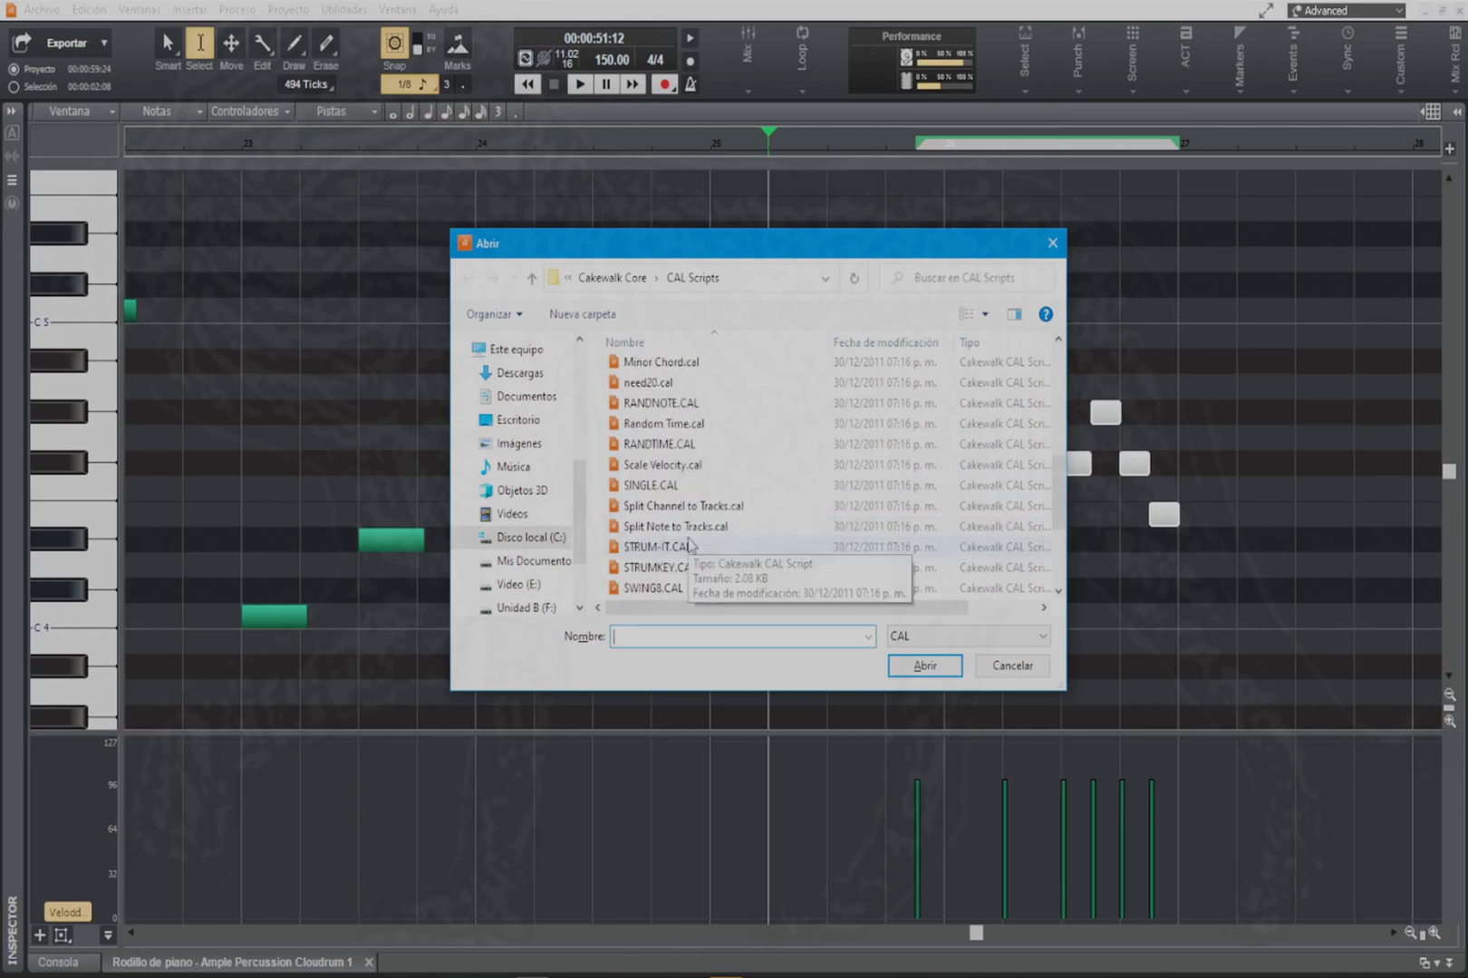
{"action": "scroll", "coordinate": [688, 542], "scroll_direction": "down", "scroll_amount": 1}
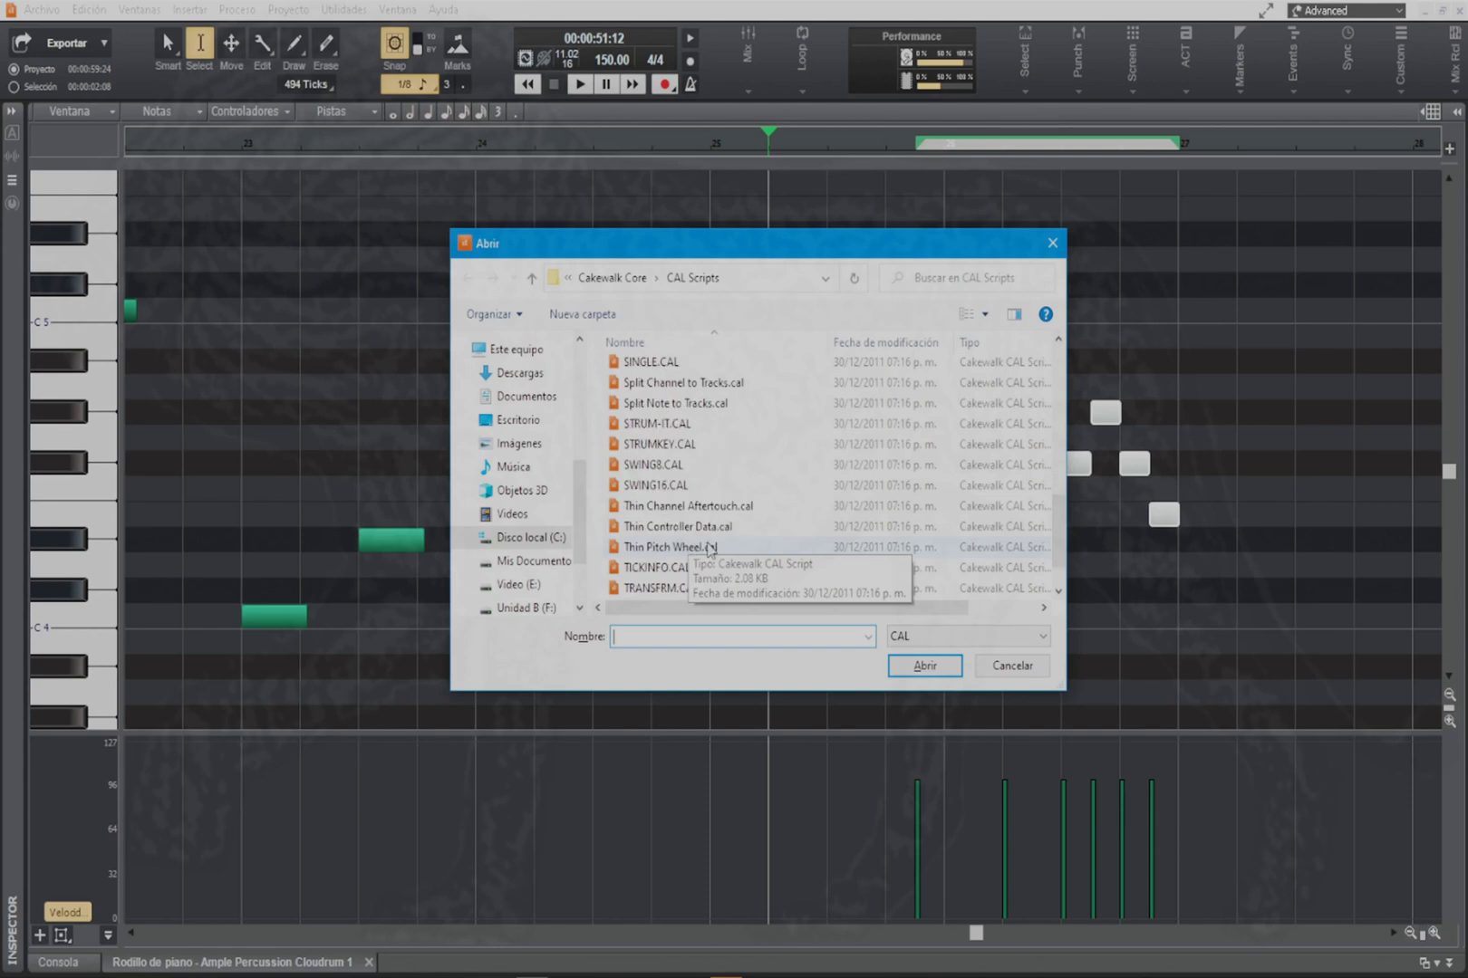
{"action": "scroll", "coordinate": [672, 555], "scroll_direction": "down", "scroll_amount": 1}
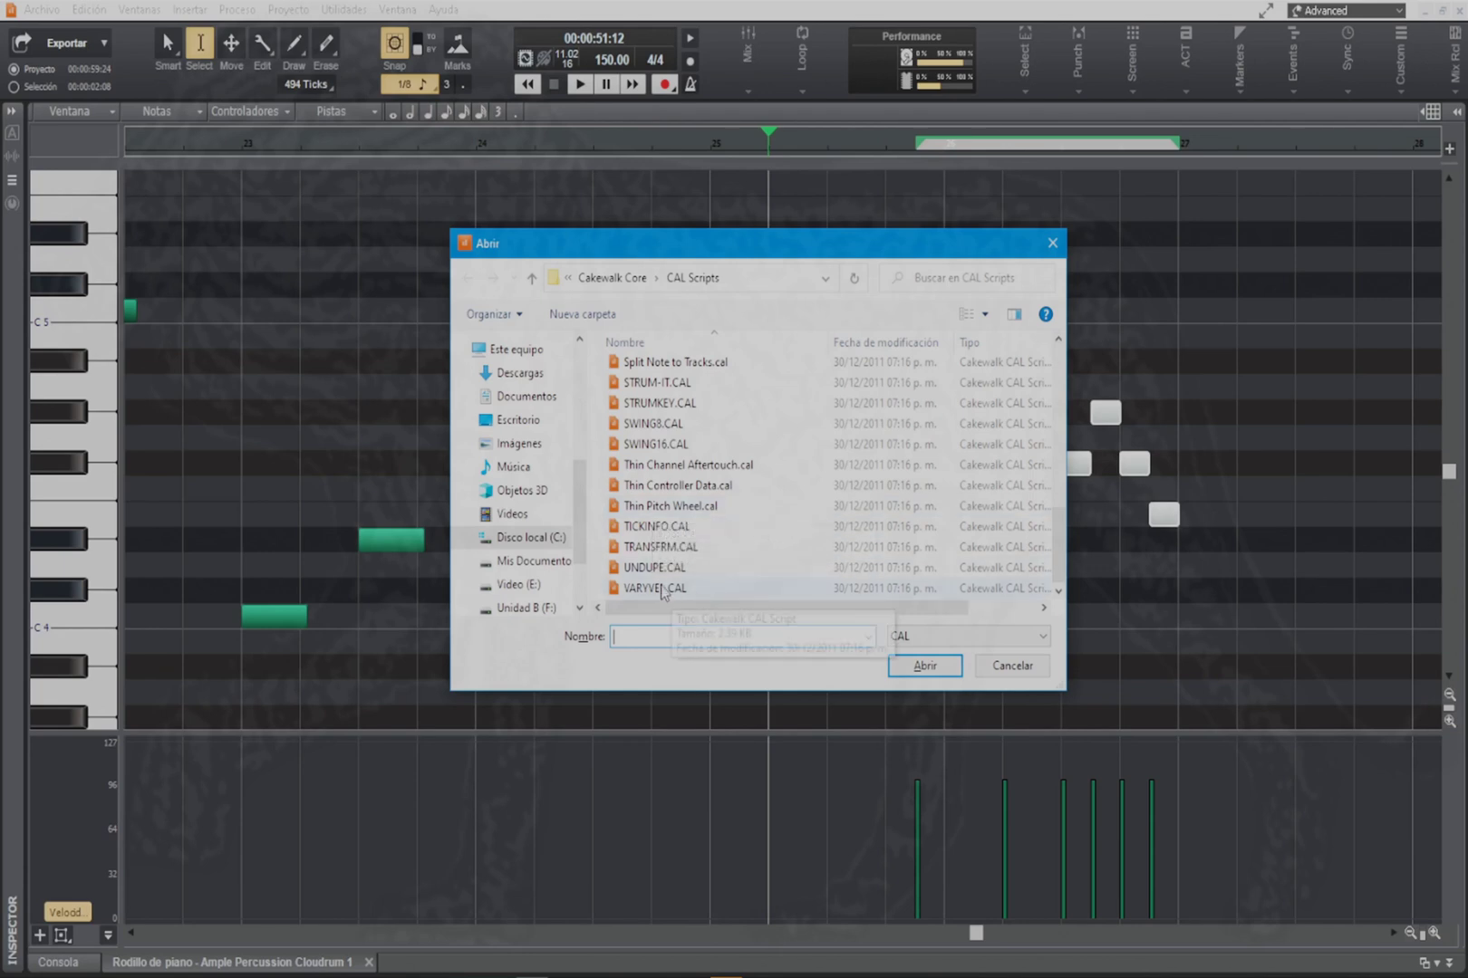
{"action": "scroll", "coordinate": [644, 465], "scroll_direction": "up", "scroll_amount": 3}
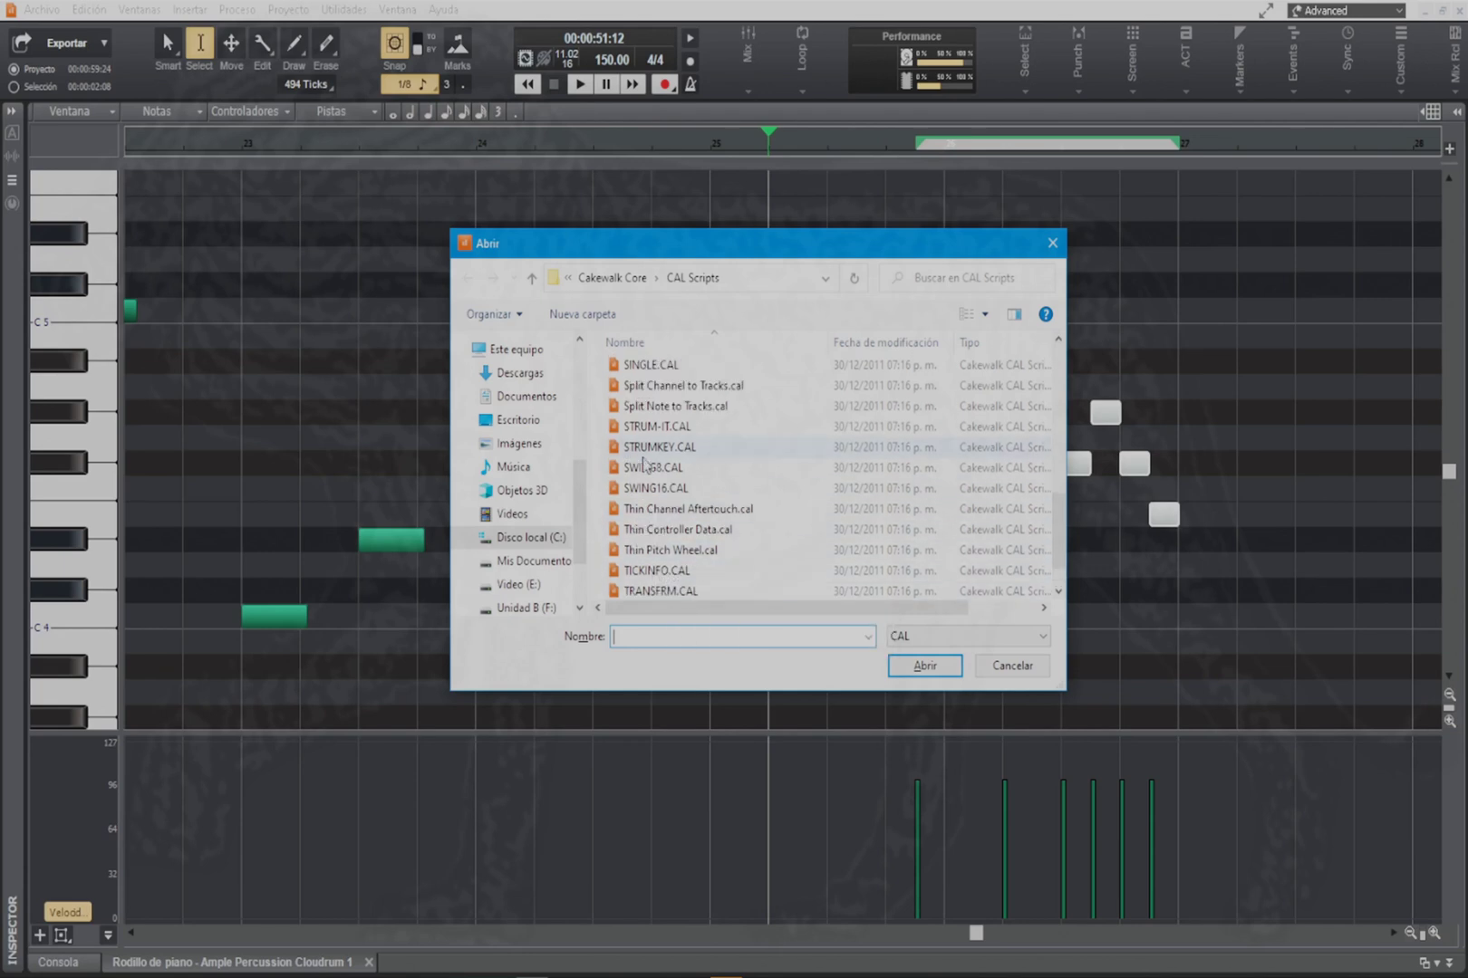
{"action": "scroll", "coordinate": [644, 465], "scroll_direction": "up", "scroll_amount": 1}
{"action": "scroll", "coordinate": [650, 466], "scroll_direction": "up", "scroll_amount": 1}
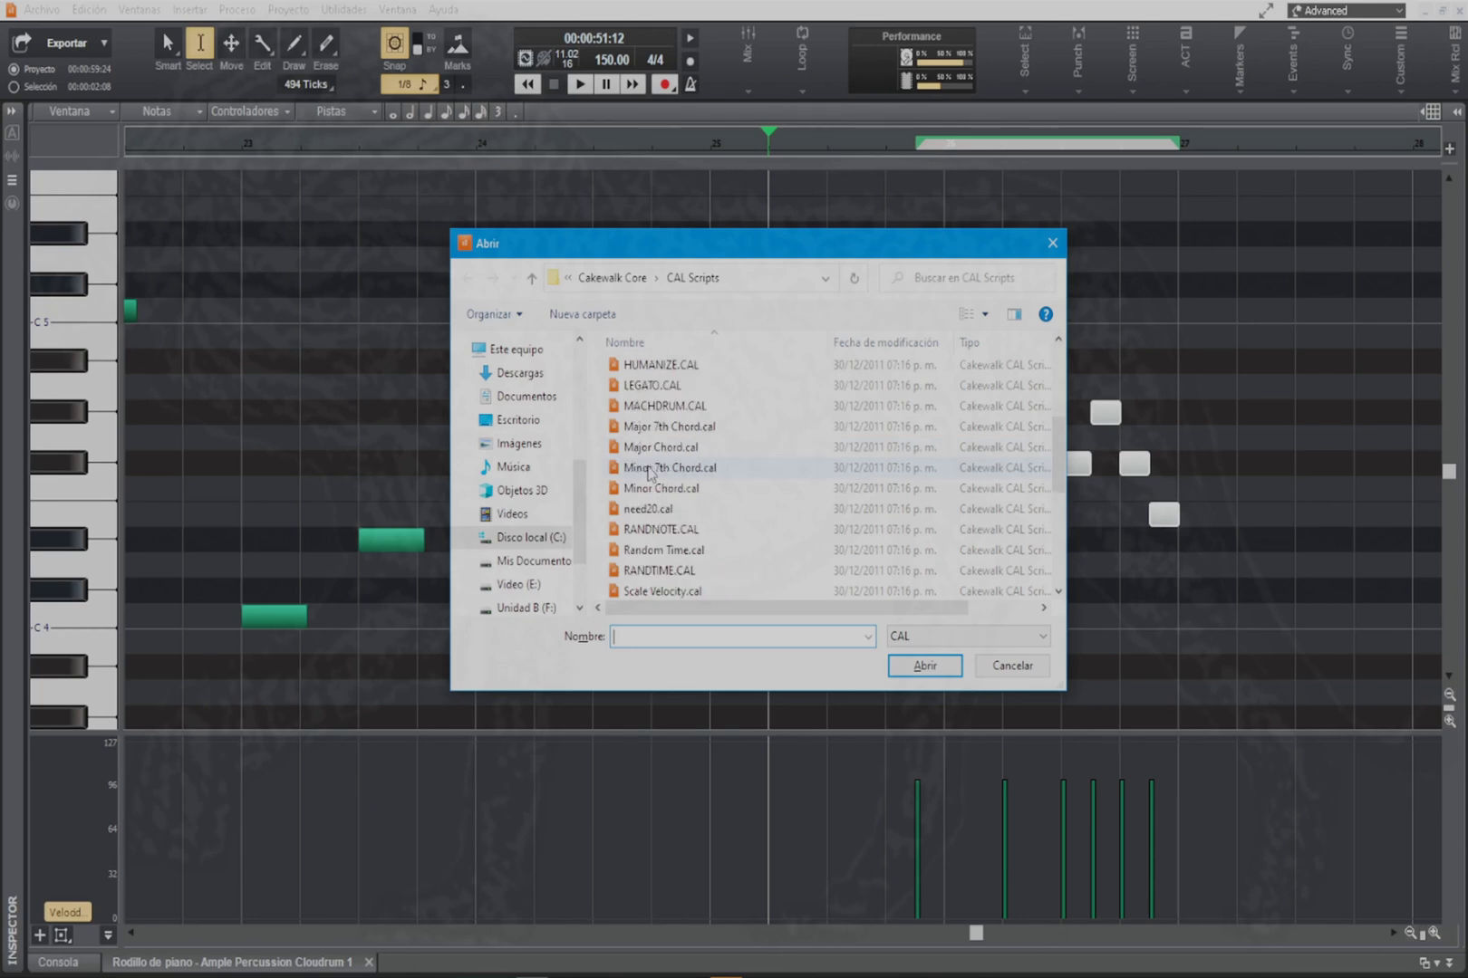
{"action": "left_click", "coordinate": [652, 366]}
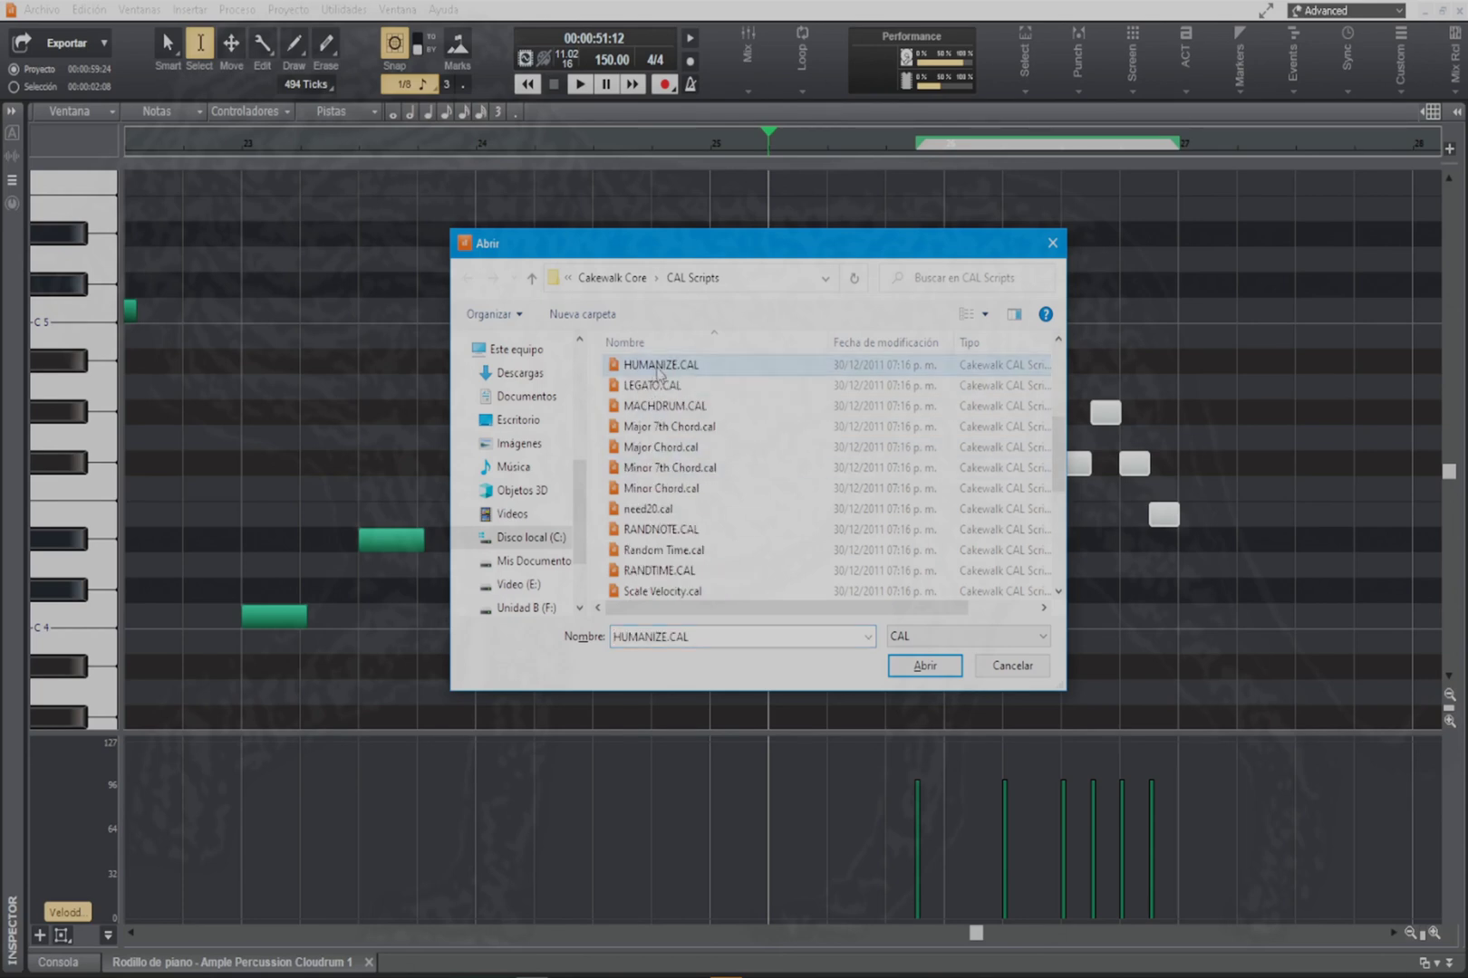
{"action": "left_click", "coordinate": [925, 669]}
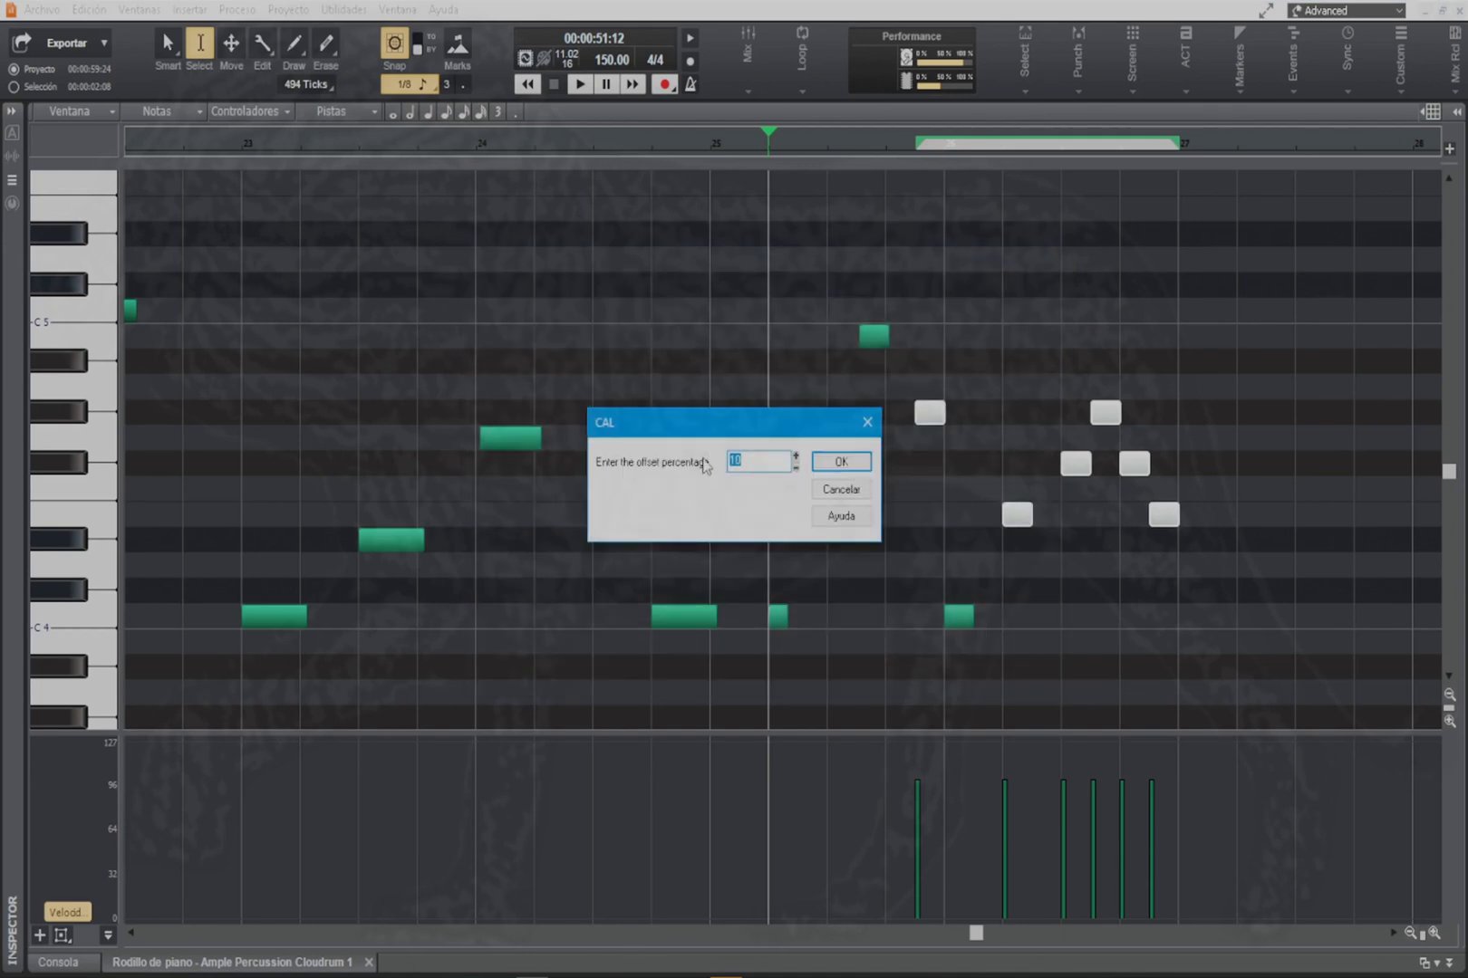
Step: Raise the HUMANIZE offset percentage above the default 10 and apply the script to the six selected notes
{"action": "left_click", "coordinate": [795, 457]}
{"action": "left_click", "coordinate": [795, 457]}
{"action": "left_click", "coordinate": [795, 457]}
{"action": "left_click", "coordinate": [796, 457]}
{"action": "left_click", "coordinate": [796, 457]}
{"action": "left_click", "coordinate": [796, 457]}
{"action": "left_click", "coordinate": [835, 464]}
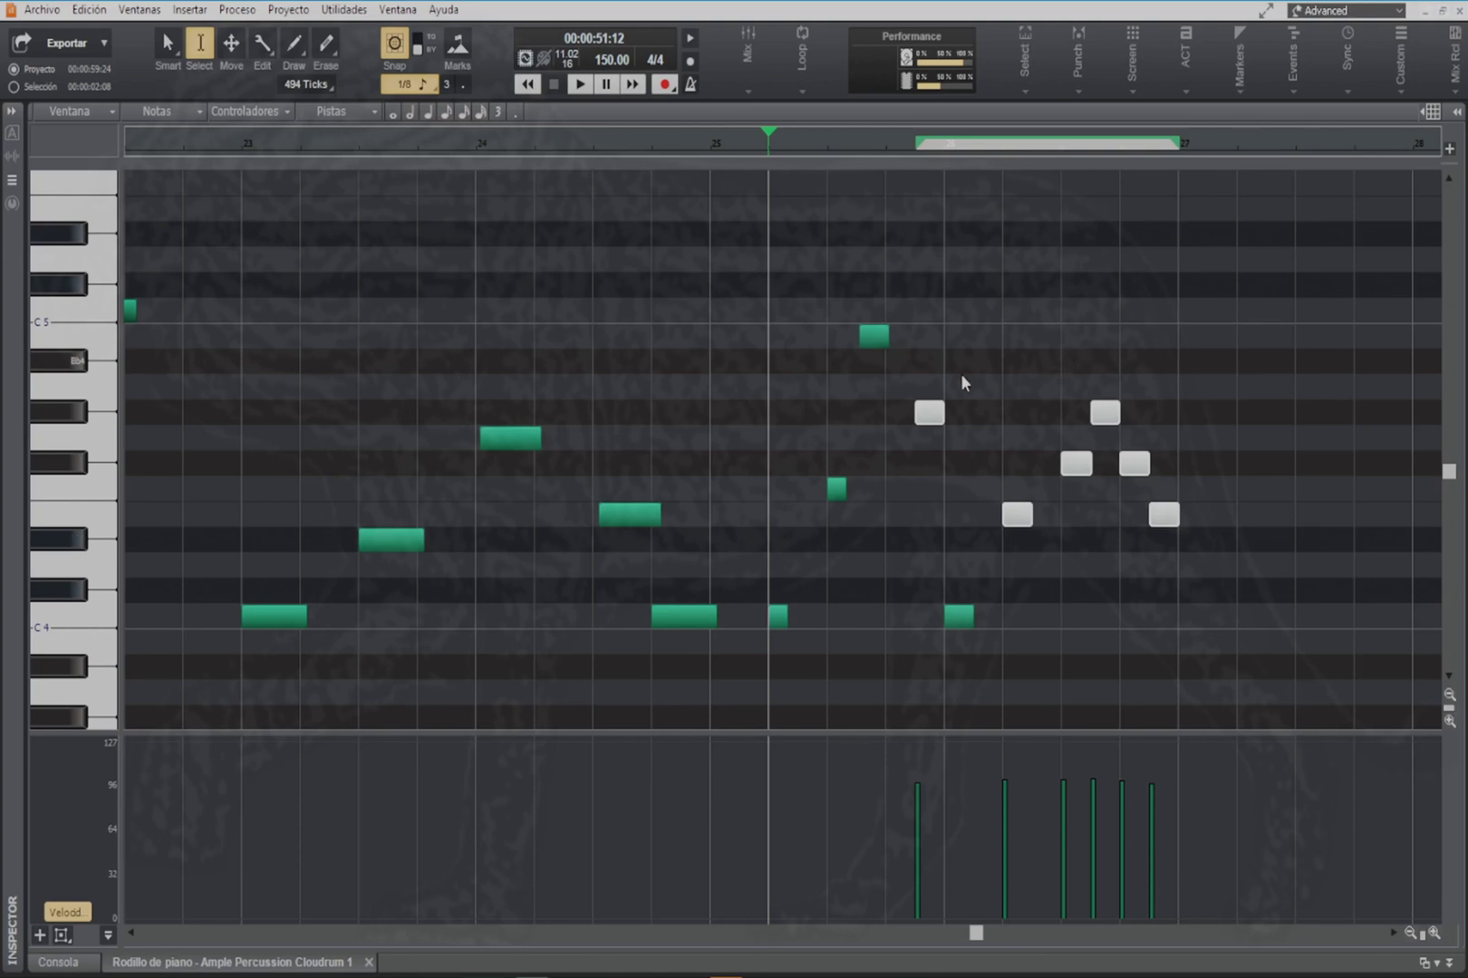
Step: Play the humanized percussion part from measure 23 in the track view, and stop once it has ended
{"action": "left_click", "coordinate": [245, 146]}
{"action": "key", "text": "space"}
{"action": "key", "text": "space"}
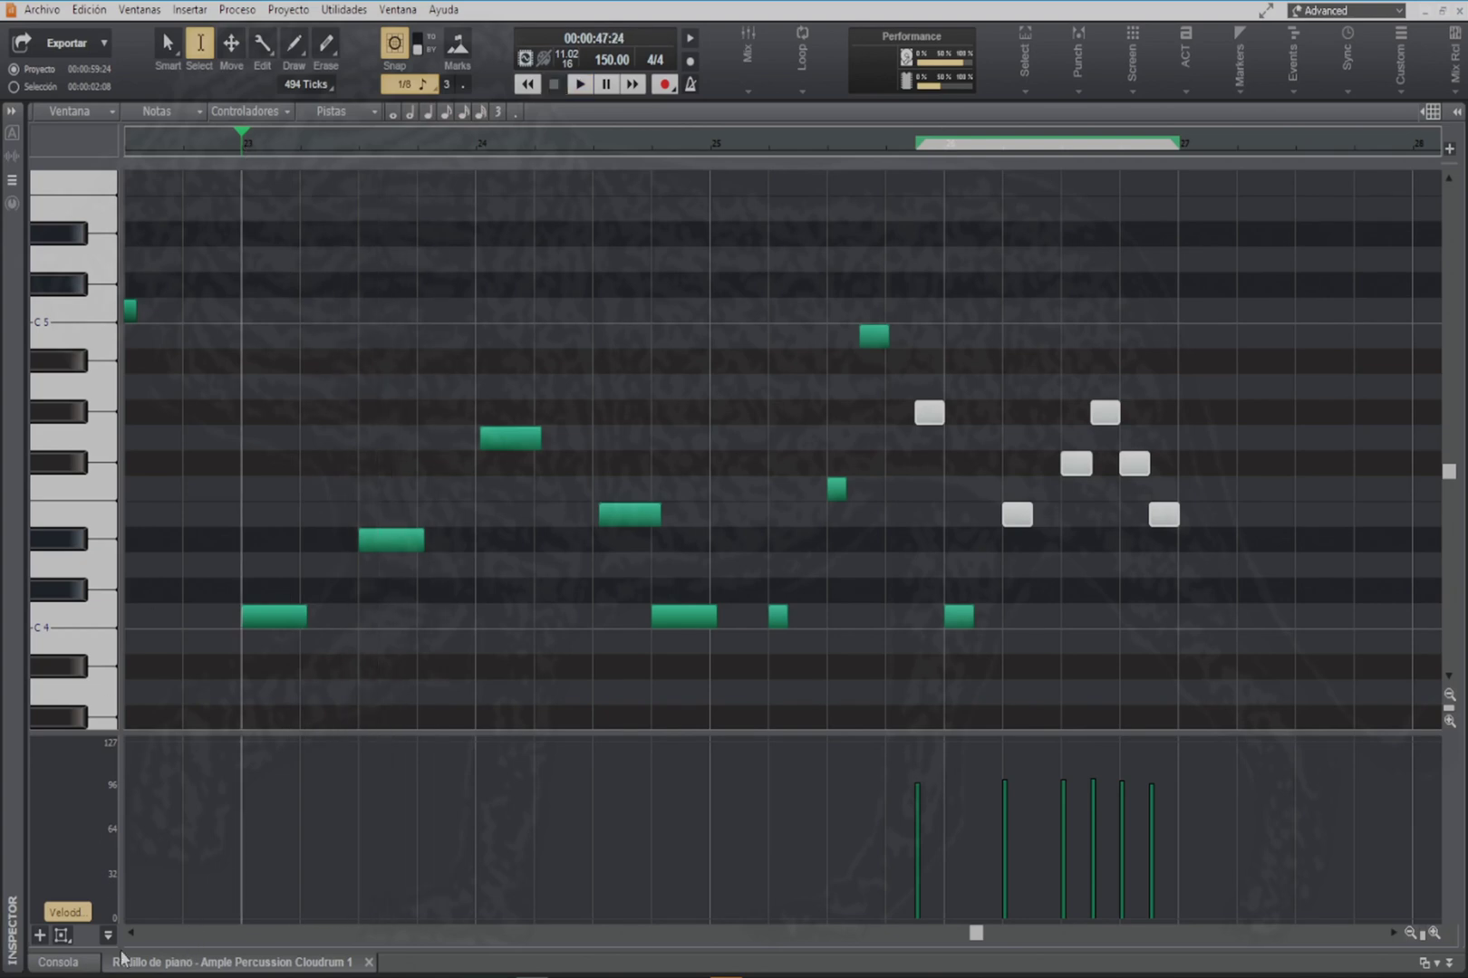
{"action": "left_click", "coordinate": [69, 965]}
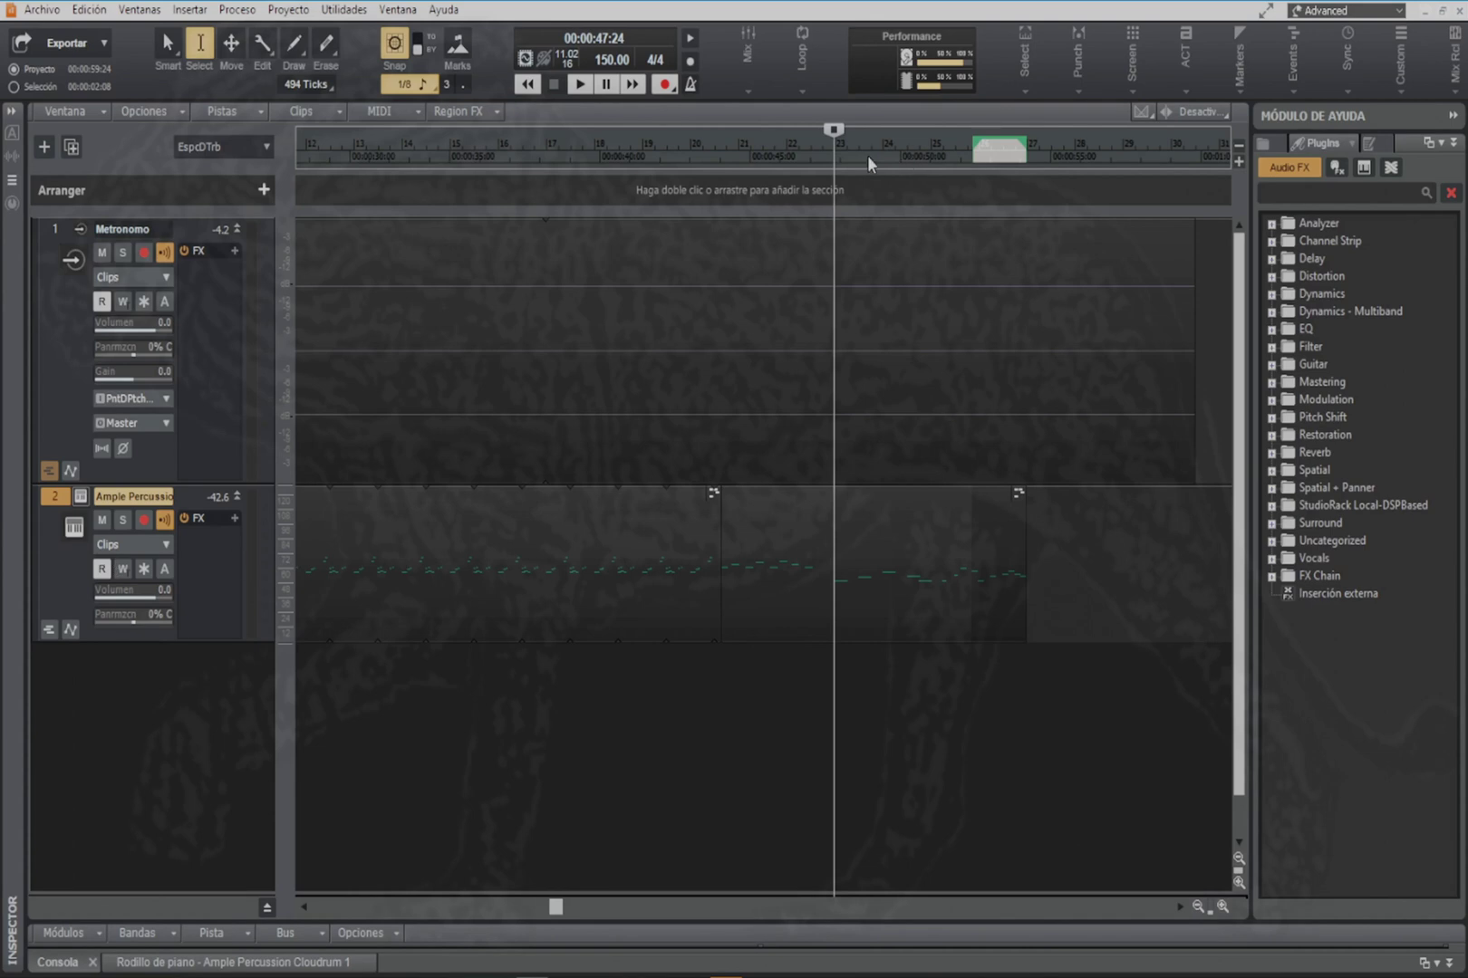
{"action": "key", "text": "space"}
{"action": "key", "text": "space"}
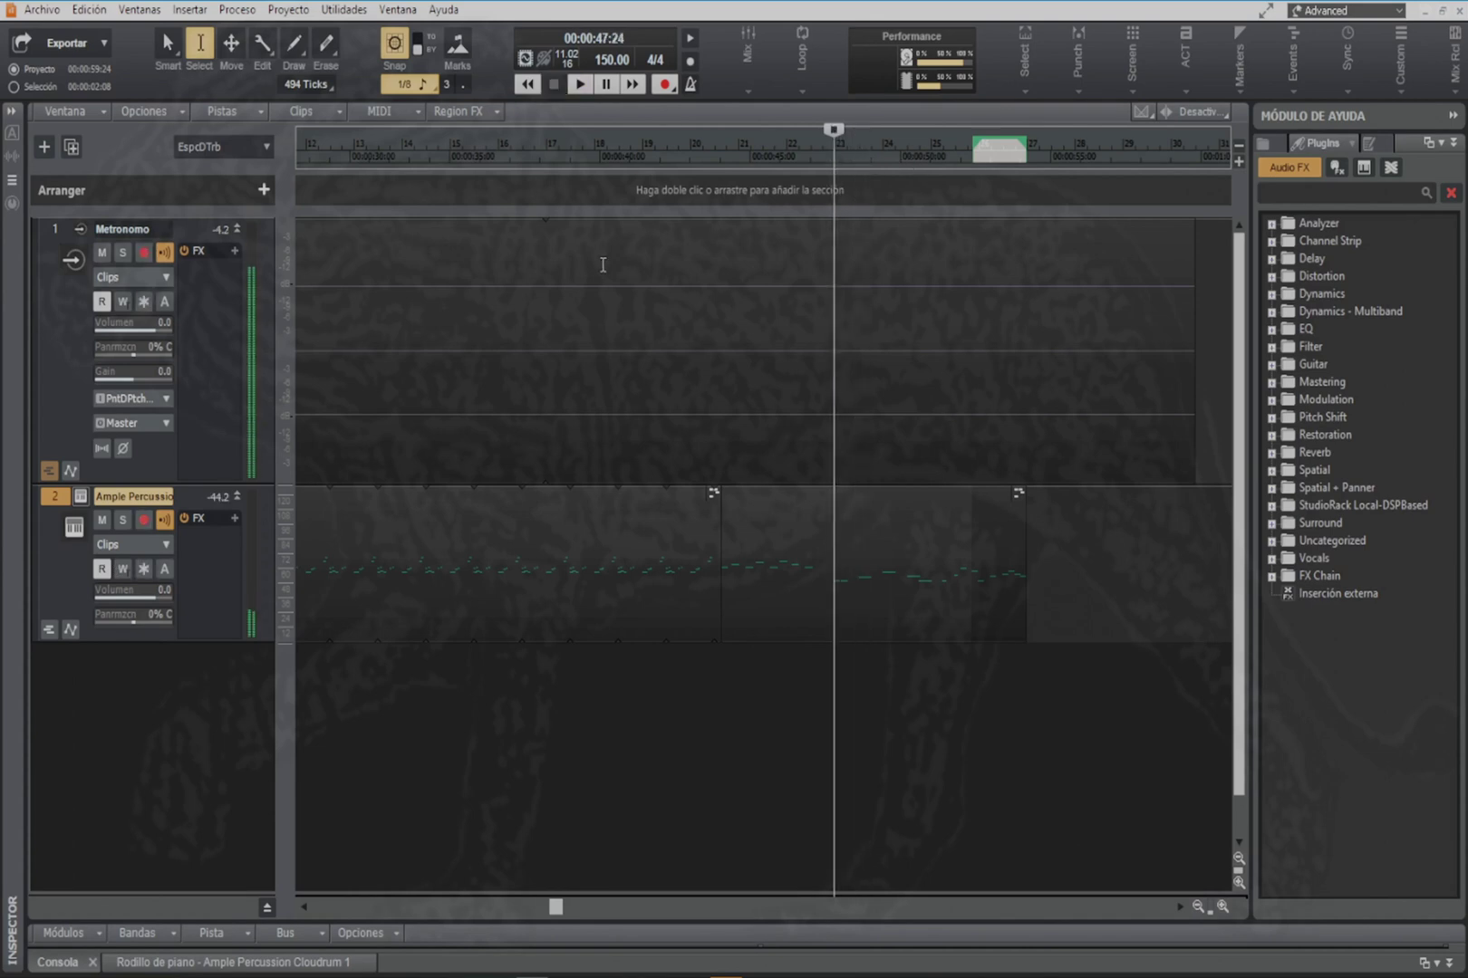
{"action": "key", "text": "space"}
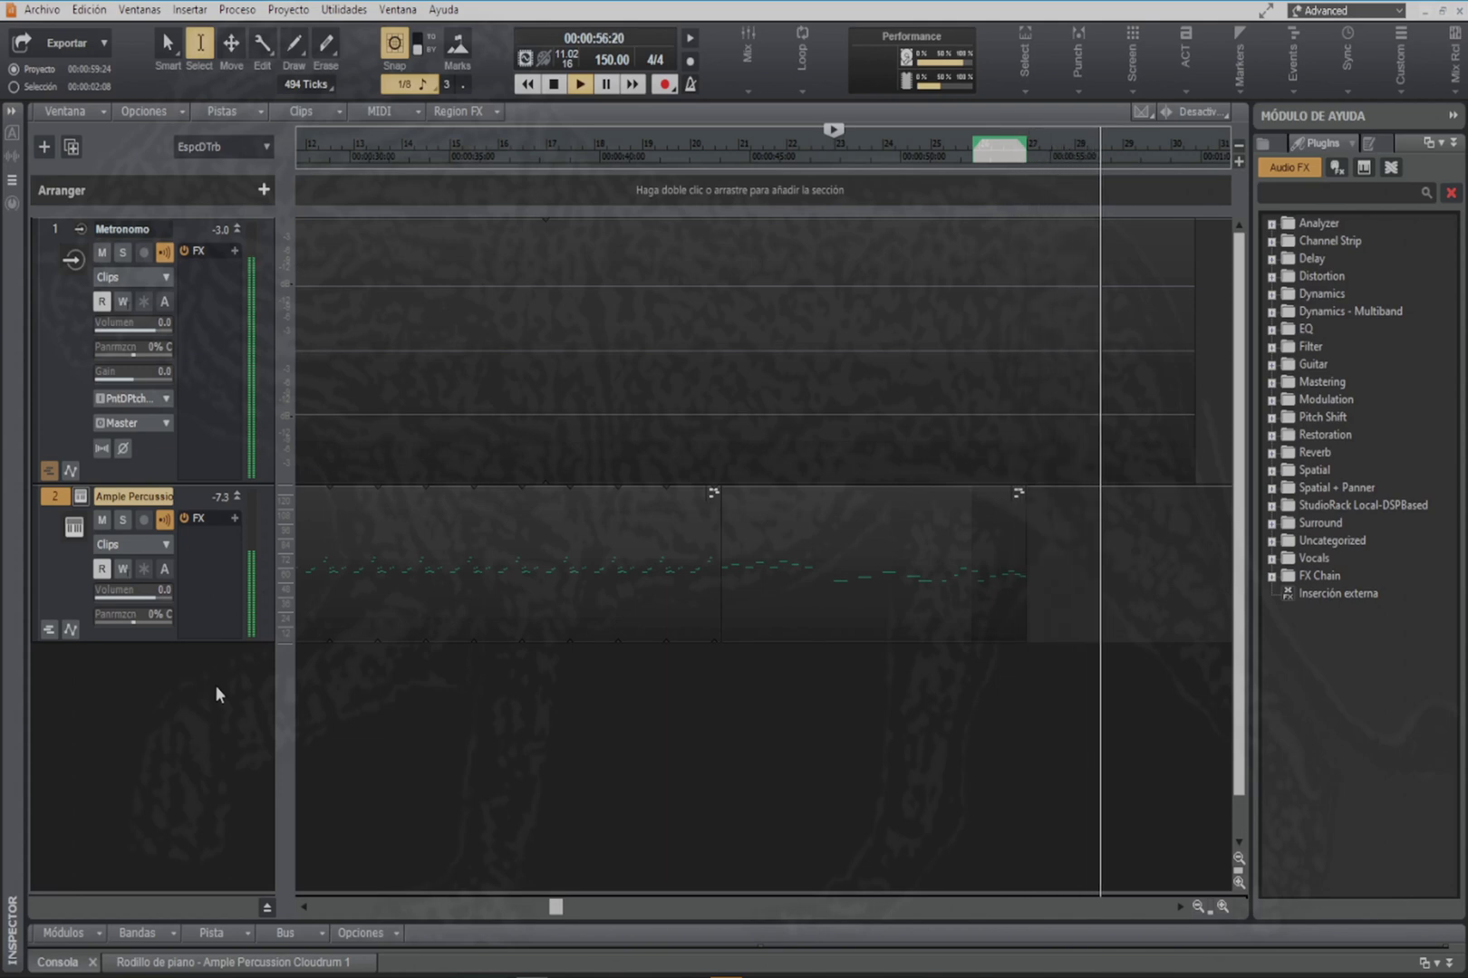
{"action": "key", "text": "space"}
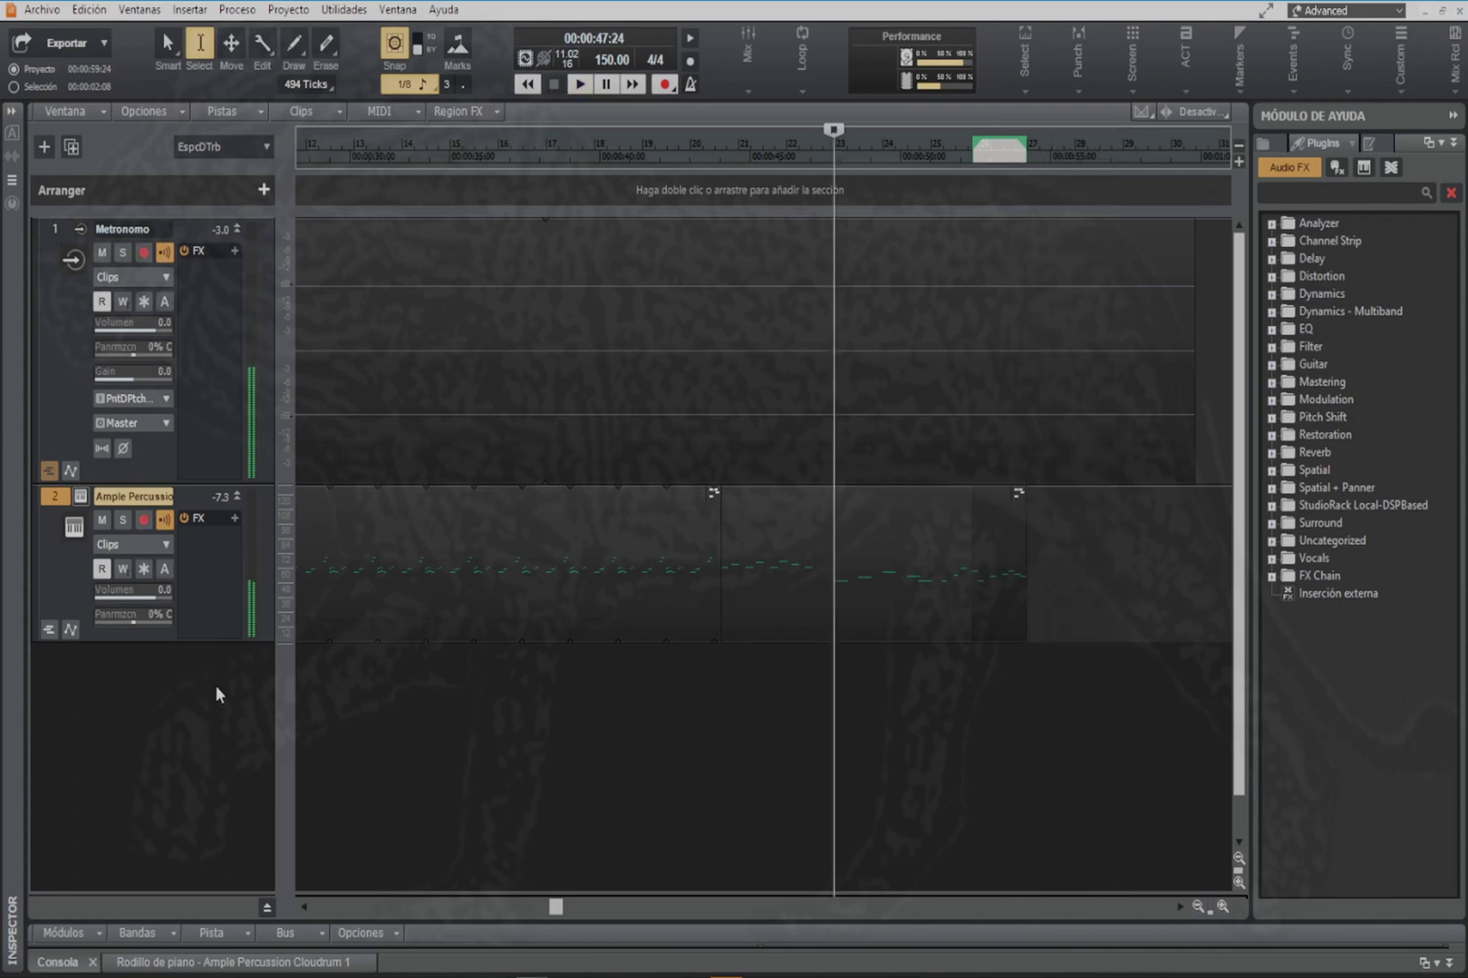
Step: Play the project from 00:00:41:00 in measure 18 past the end of the percussion part, and stop
{"action": "left_click", "coordinate": [629, 161]}
{"action": "key", "text": "space"}
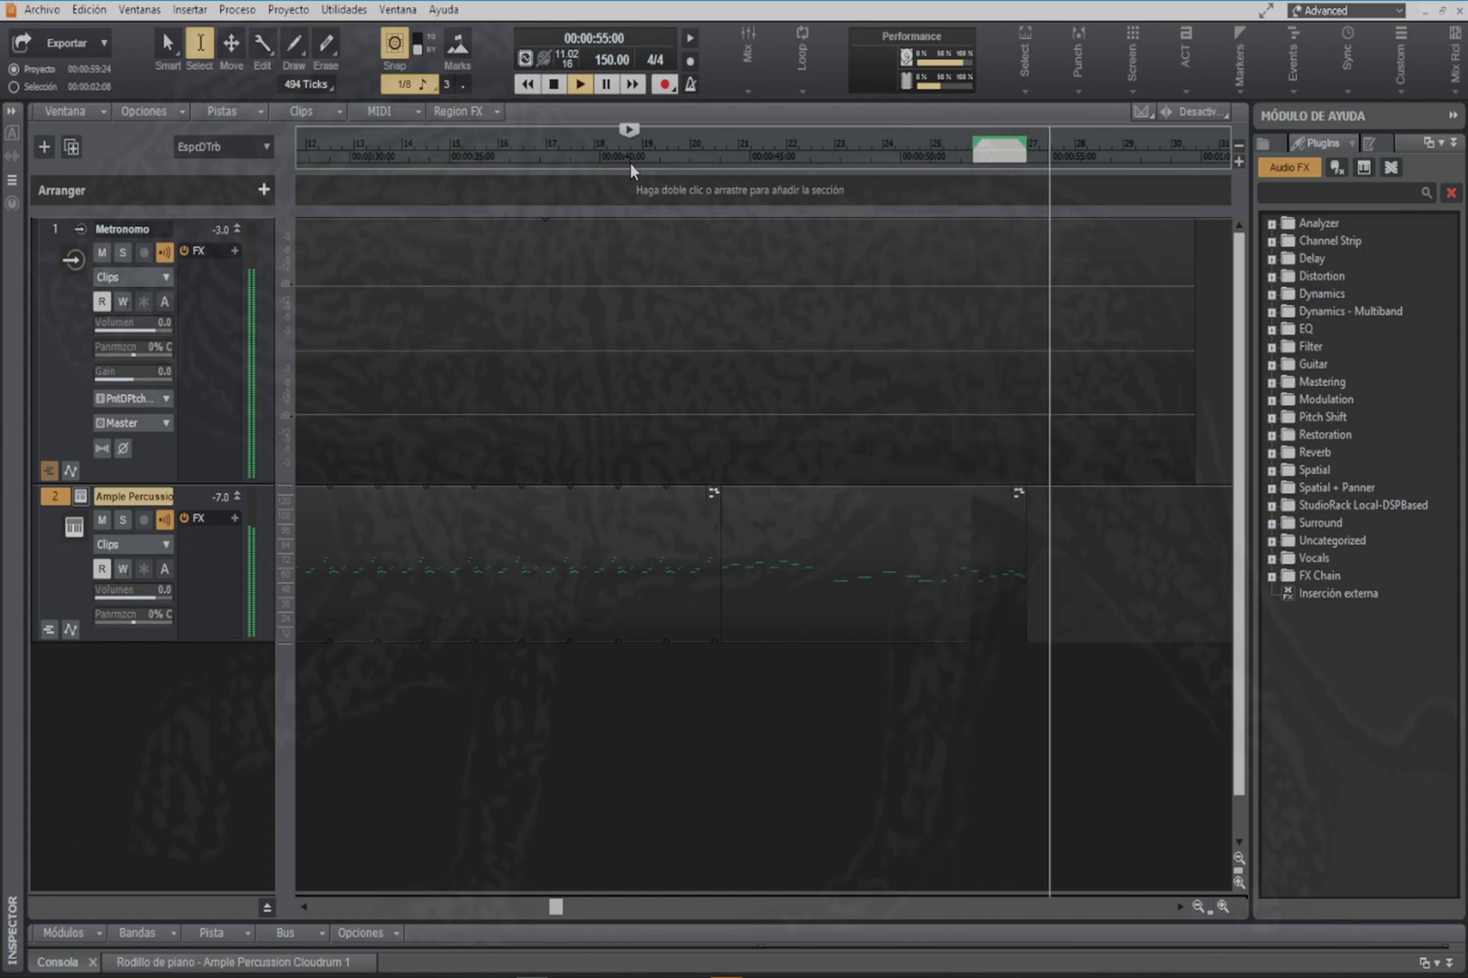
{"action": "key", "text": "space"}
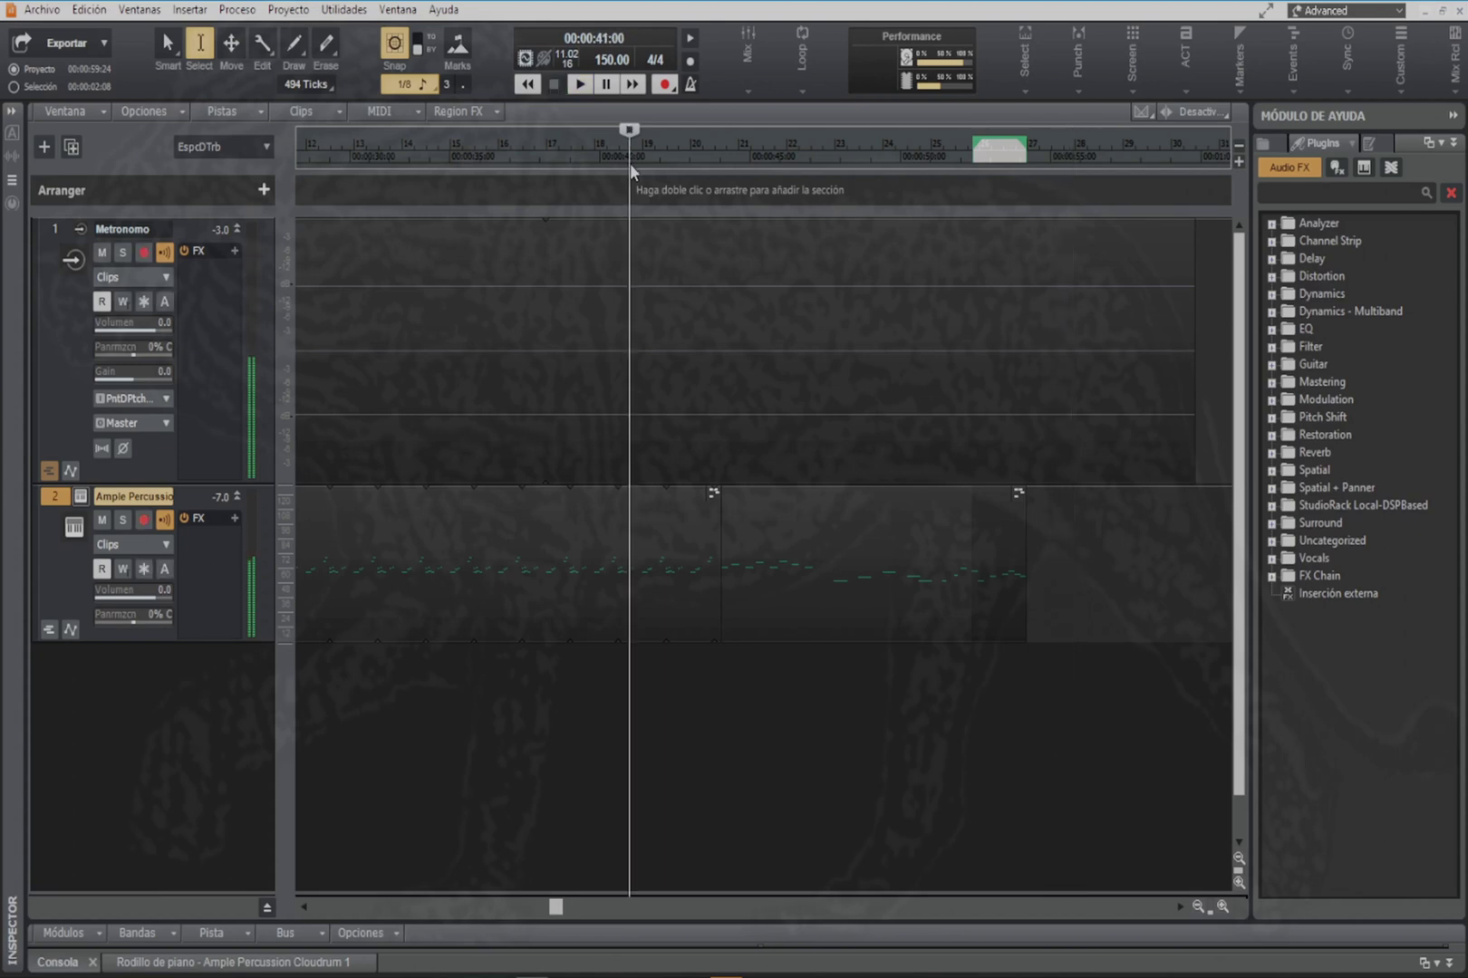